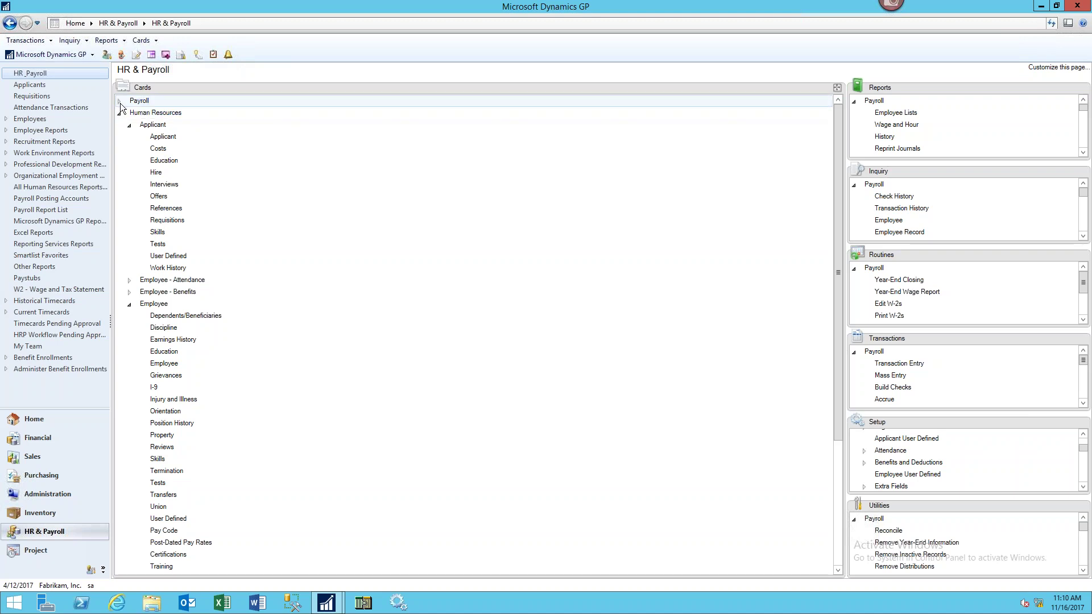
Step: View the Employee Maintenance window from the Payroll cards and from the Human Resources employee cards, closing it each time
{"action": "left_click", "coordinate": [120, 101]}
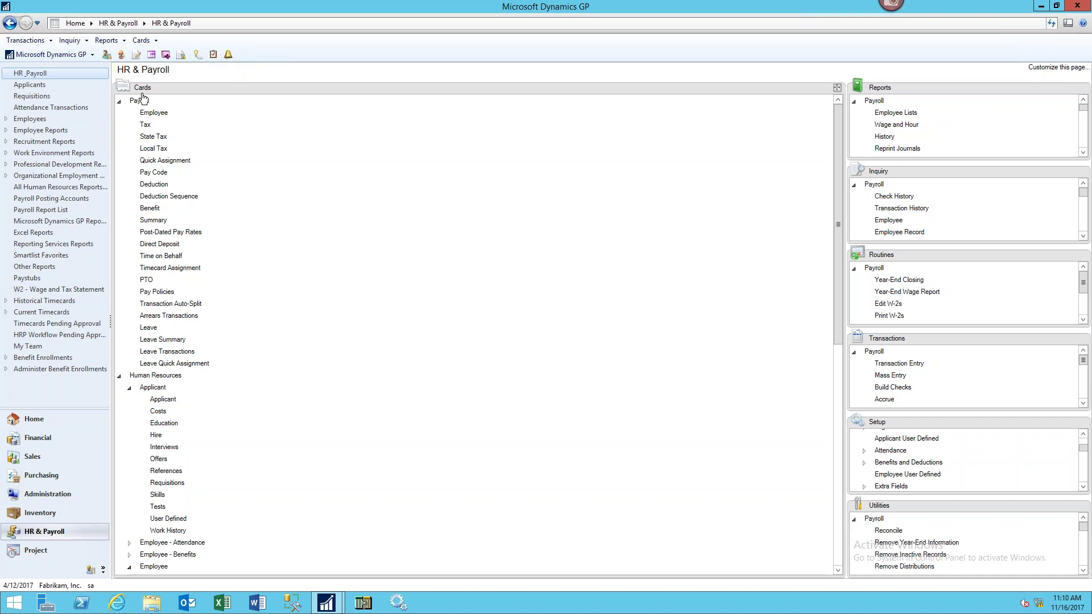
{"action": "left_click", "coordinate": [152, 112]}
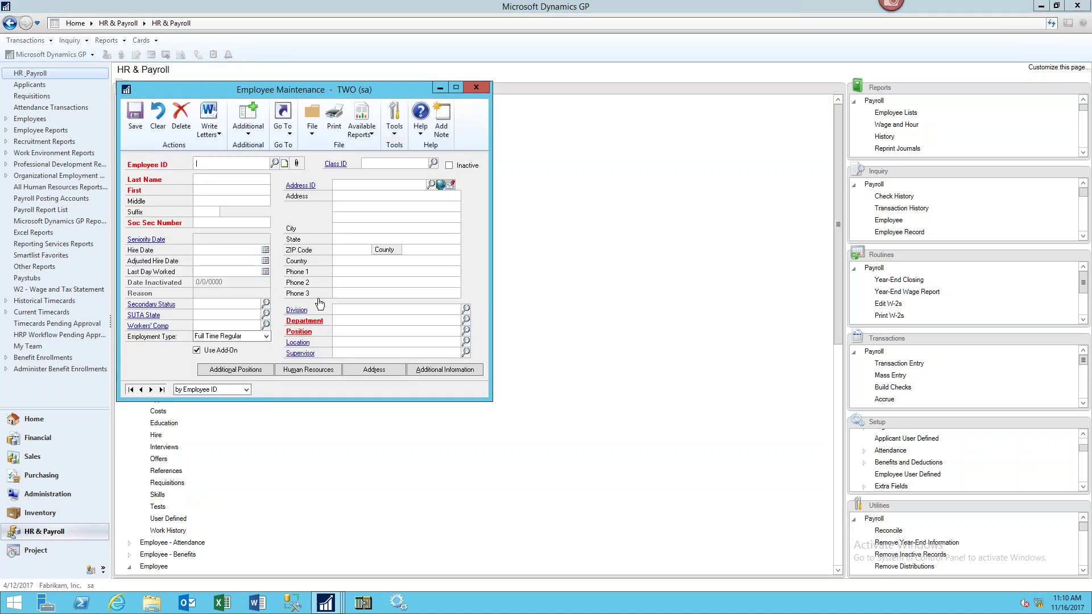
{"action": "left_click", "coordinate": [475, 88]}
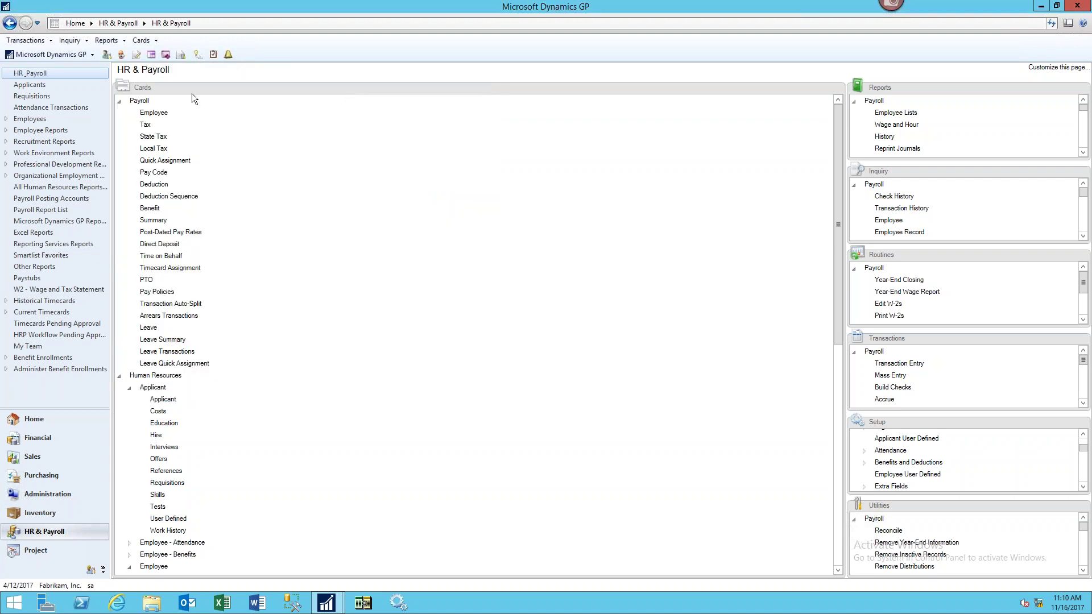
{"action": "left_click", "coordinate": [121, 102]}
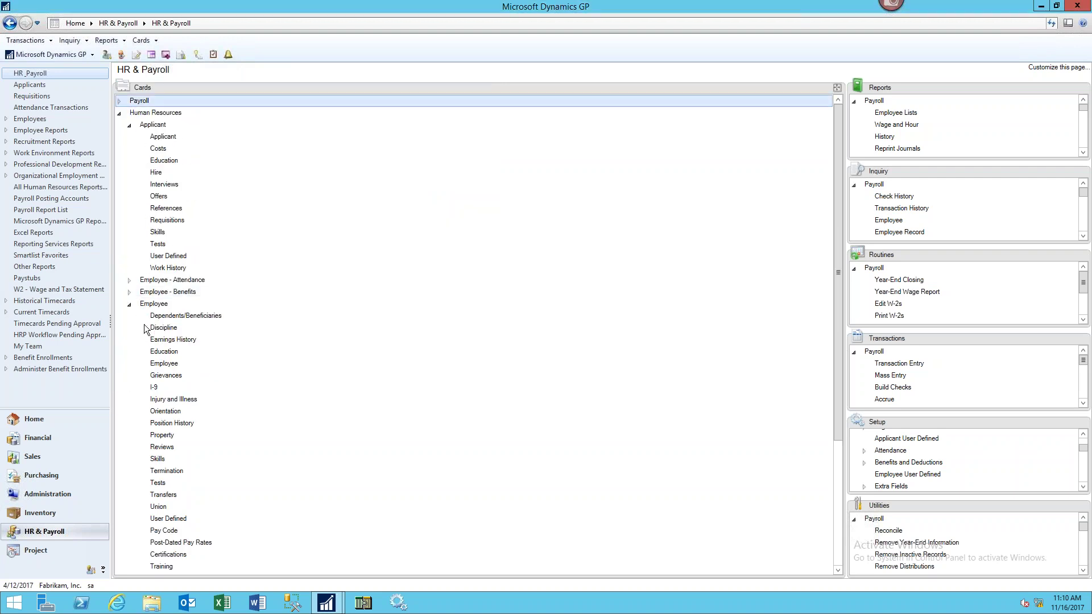
{"action": "left_click", "coordinate": [510, 366]}
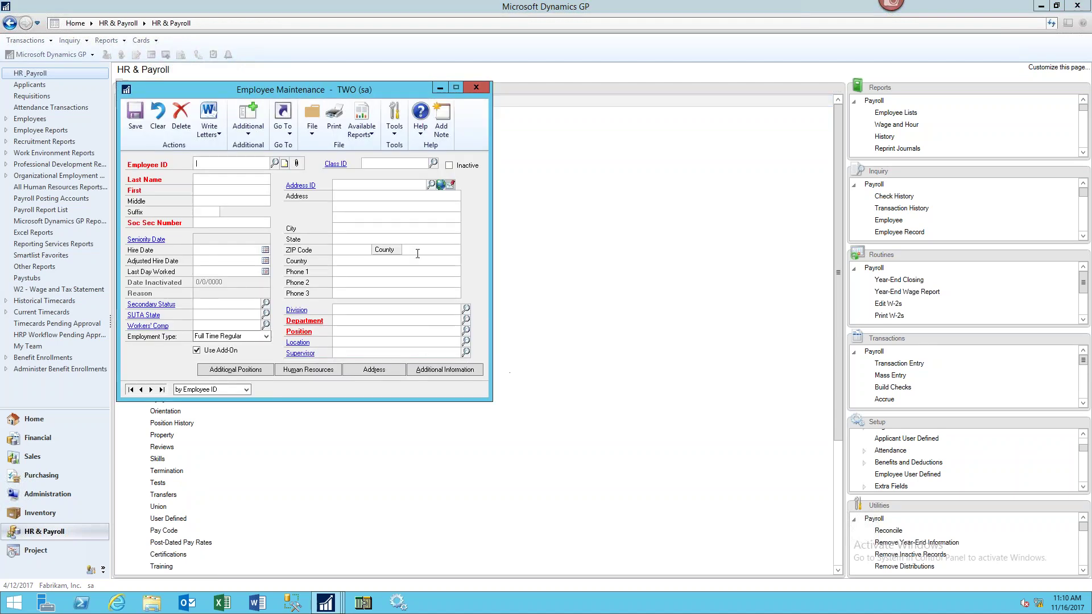
{"action": "left_click", "coordinate": [476, 86]}
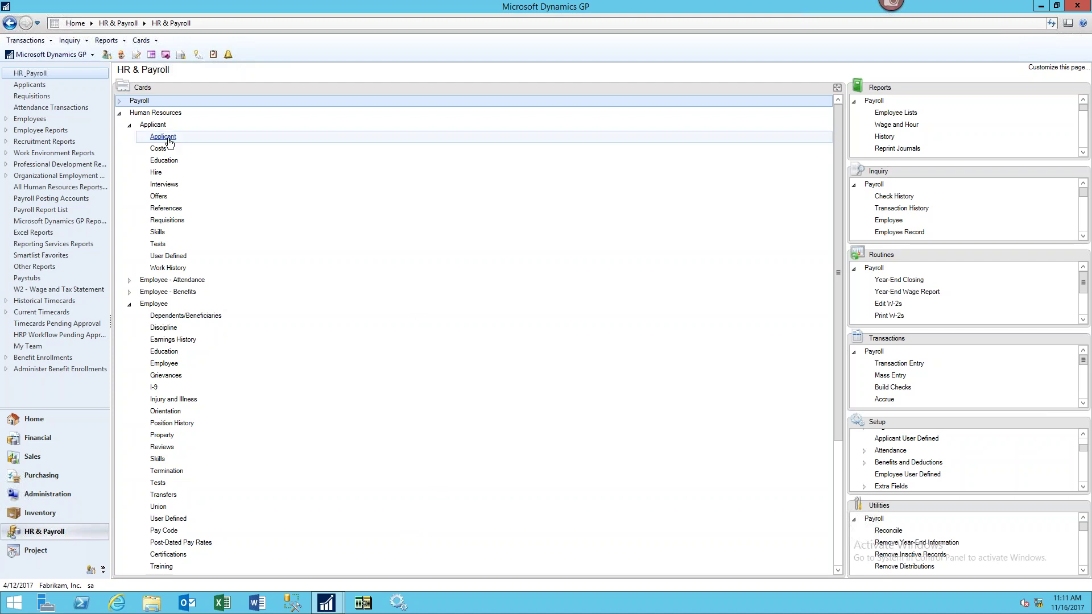
Step: Bring up the Applicant card and browse forward through the applicant records, starting from the first one
{"action": "left_click", "coordinate": [163, 137]}
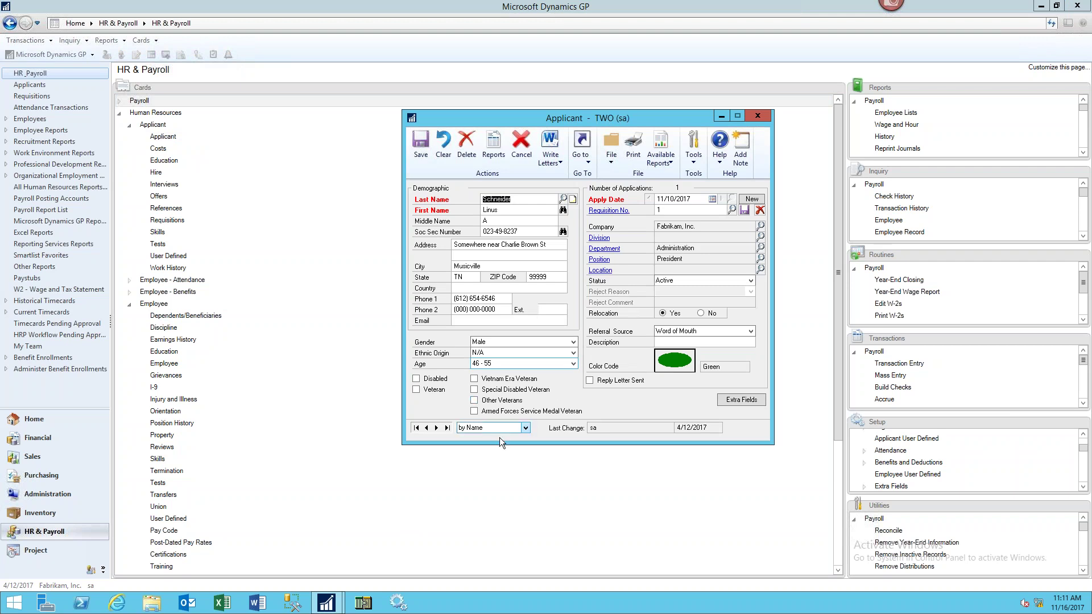
{"action": "left_click", "coordinate": [416, 427]}
{"action": "left_click", "coordinate": [437, 428]}
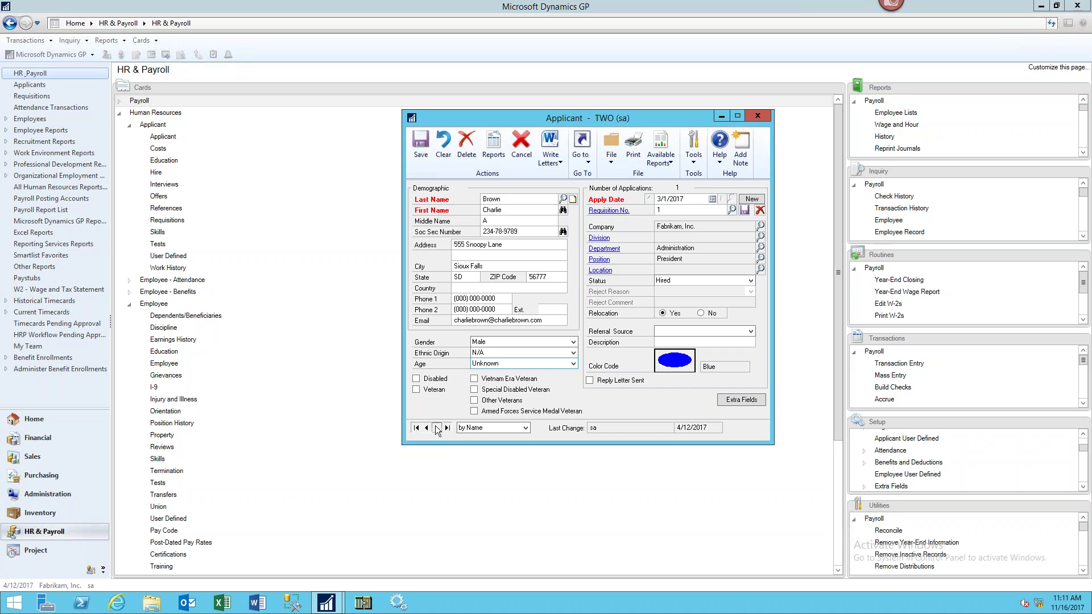
{"action": "left_click", "coordinate": [437, 428]}
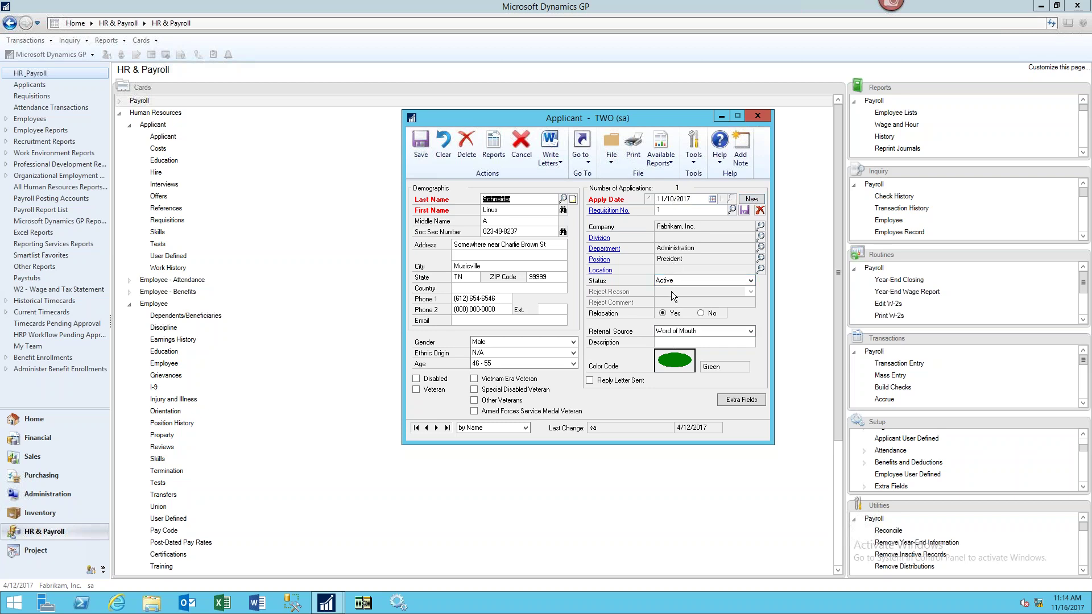
Step: Cycle the applicant's color code through the available colors and back to green
{"action": "left_click", "coordinate": [676, 364]}
{"action": "left_click", "coordinate": [674, 367]}
{"action": "left_click", "coordinate": [676, 369]}
{"action": "left_click", "coordinate": [675, 367]}
Step: Review requisition 1 from the applicant's record along with its list of applicants applied, and close both windows
{"action": "left_click", "coordinate": [608, 211]}
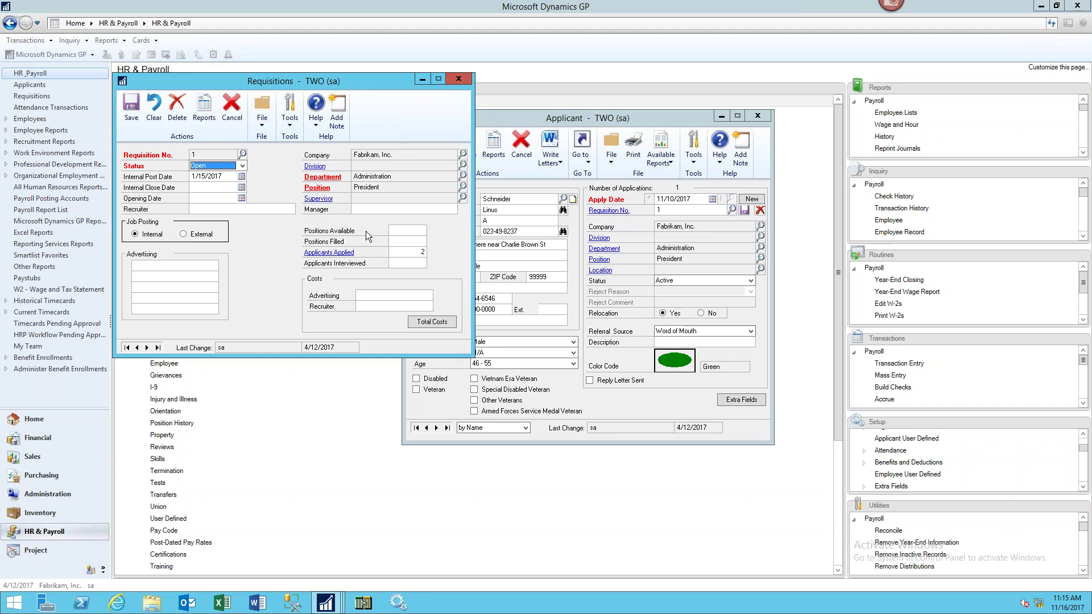
{"action": "left_click", "coordinate": [421, 230]}
{"action": "left_click", "coordinate": [329, 252]}
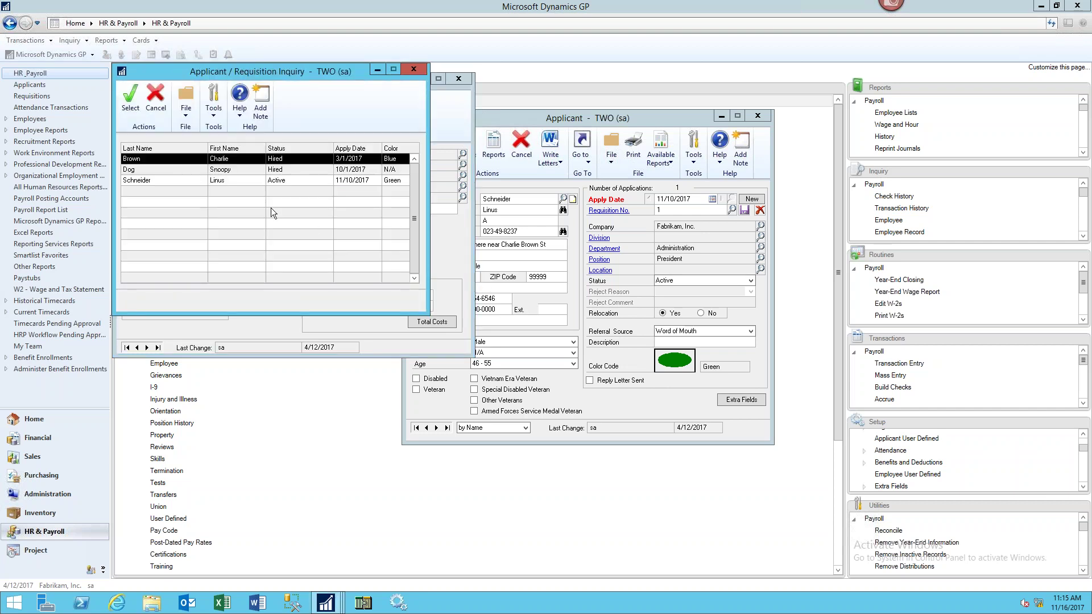
{"action": "left_click", "coordinate": [414, 70]}
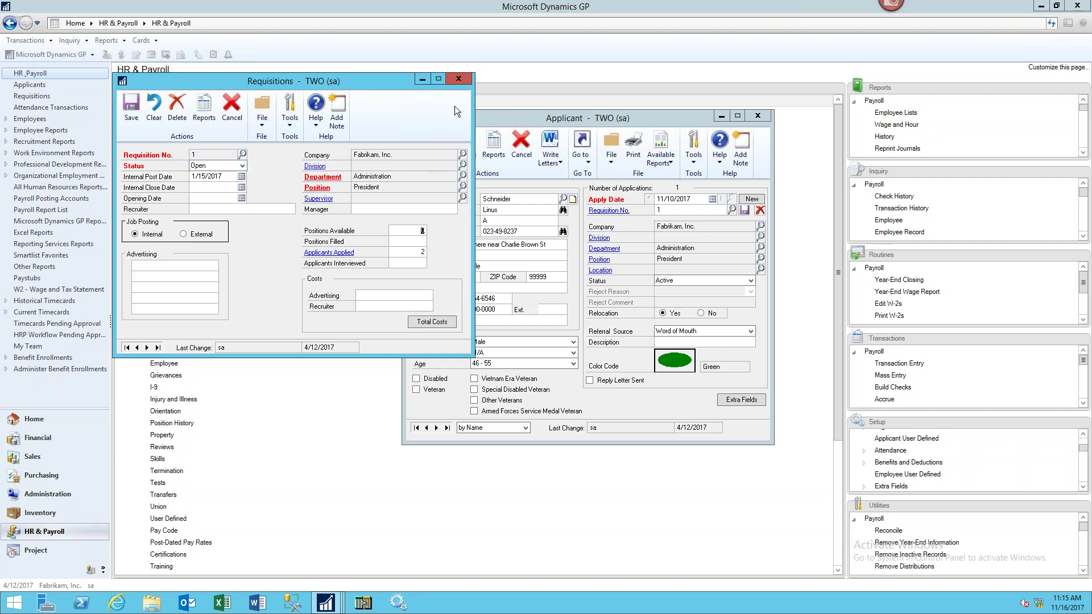
{"action": "left_click", "coordinate": [461, 79]}
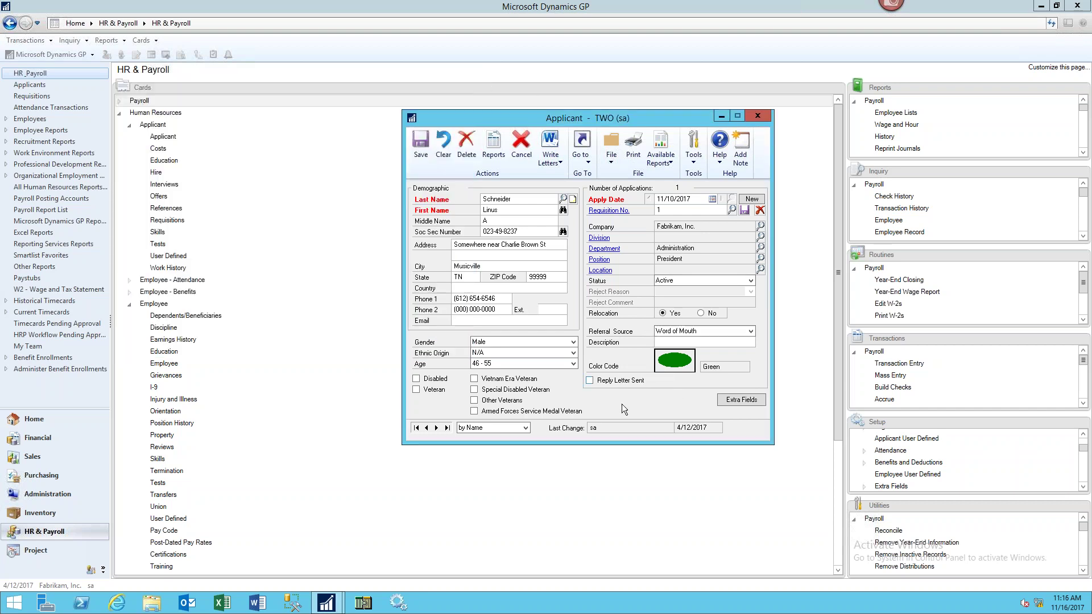
Step: Save the applicant's record and view the Applicant Extra Fields window
{"action": "left_click", "coordinate": [742, 400]}
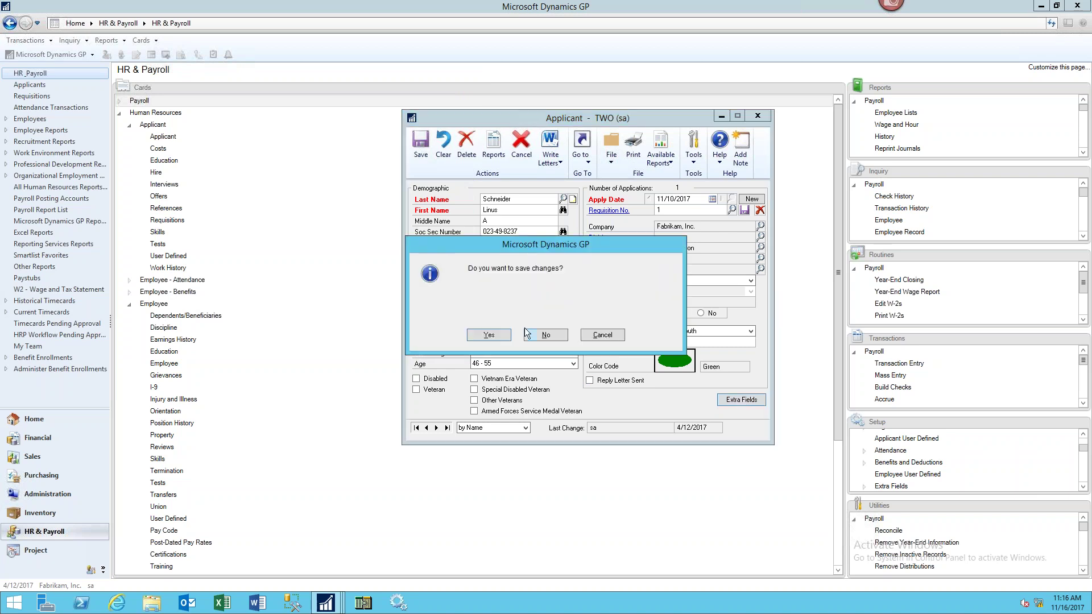
{"action": "left_click", "coordinate": [490, 334]}
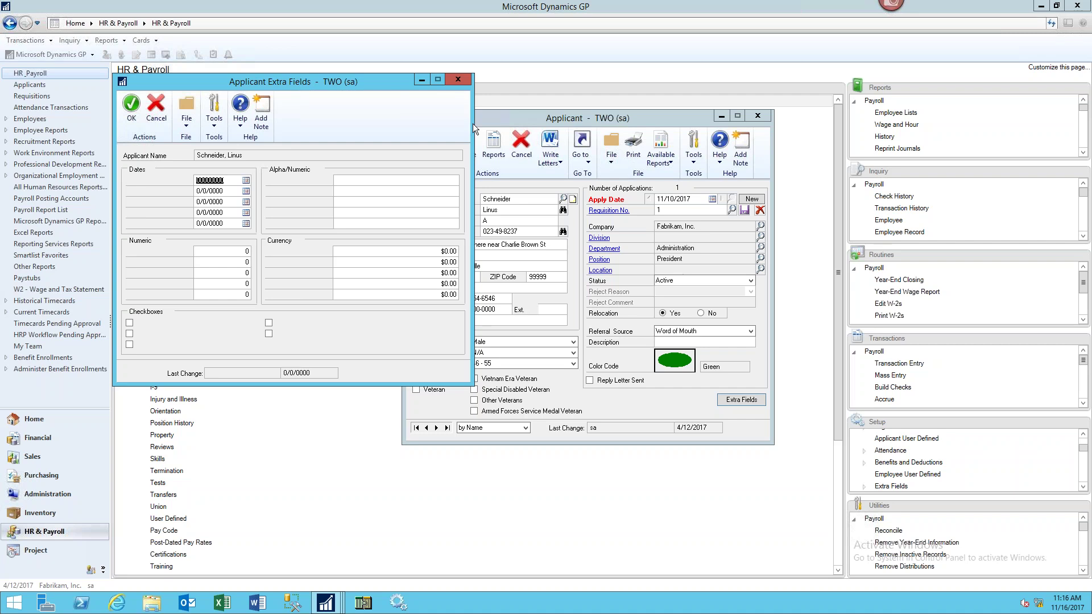
{"action": "left_click", "coordinate": [458, 80]}
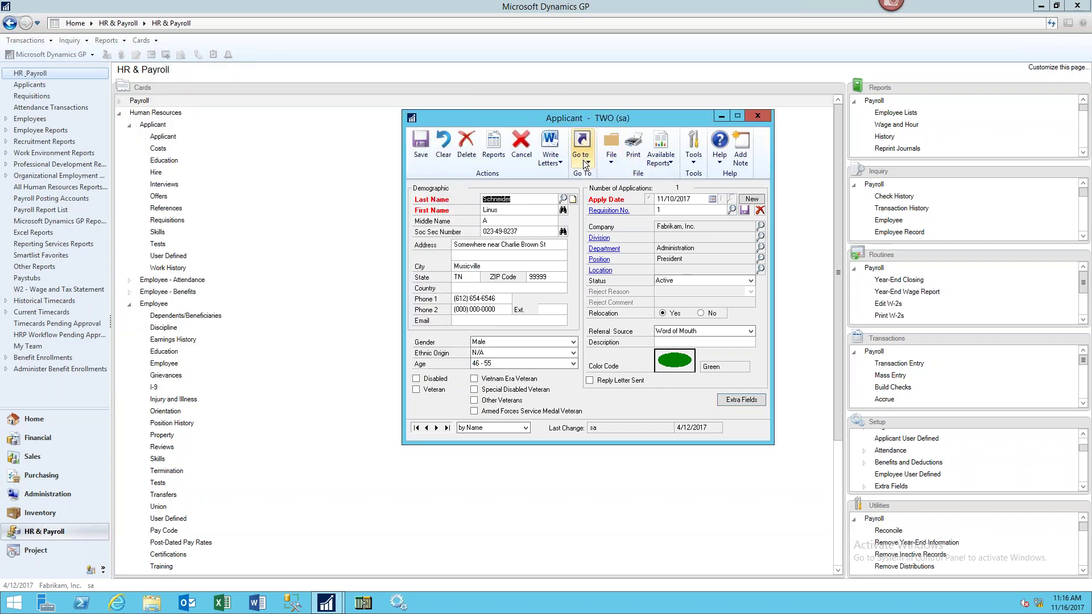
Step: Record applicant costs of $500 for travel and $300 for lodging, and add them to the total costs for requisition 1
{"action": "left_click", "coordinate": [584, 162]}
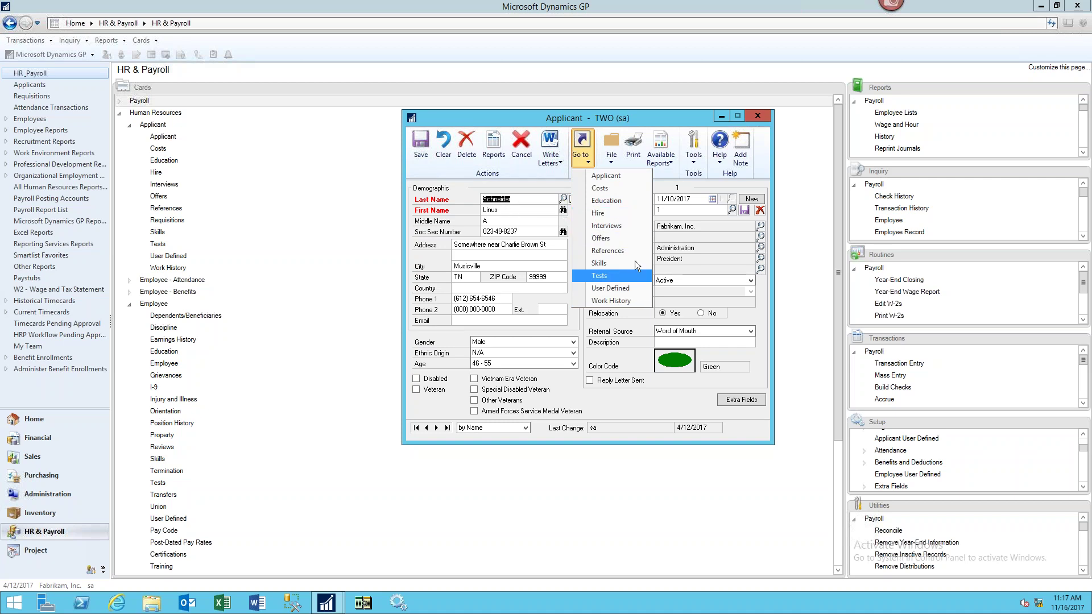
{"action": "left_click", "coordinate": [608, 188]}
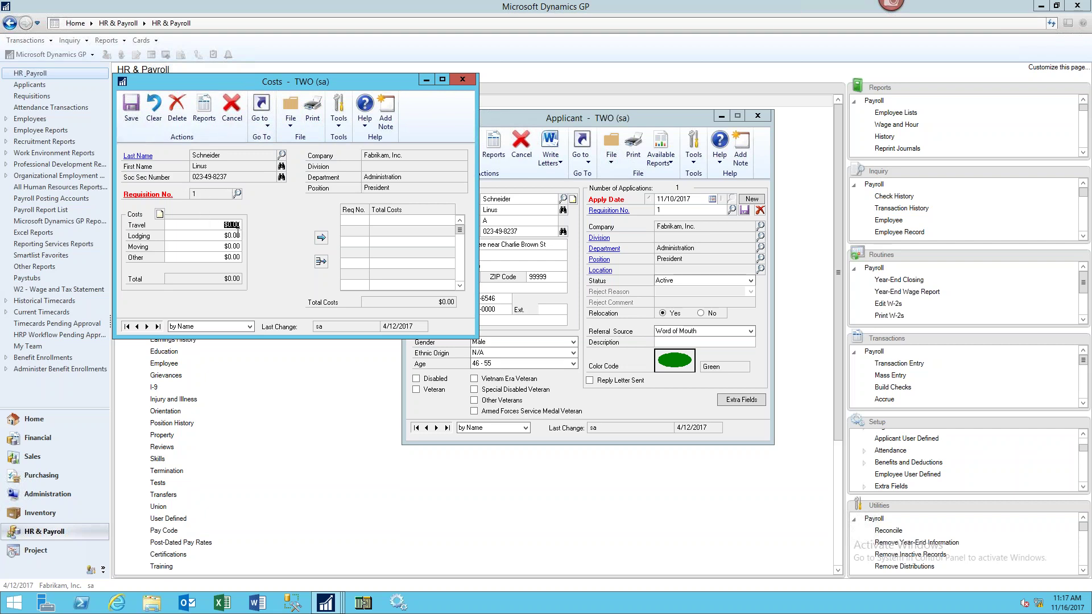
{"action": "type", "text": "500"}
{"action": "left_click", "coordinate": [207, 233]}
{"action": "type", "text": "300"}
{"action": "key", "text": "Tab"}
{"action": "left_click", "coordinate": [321, 238]}
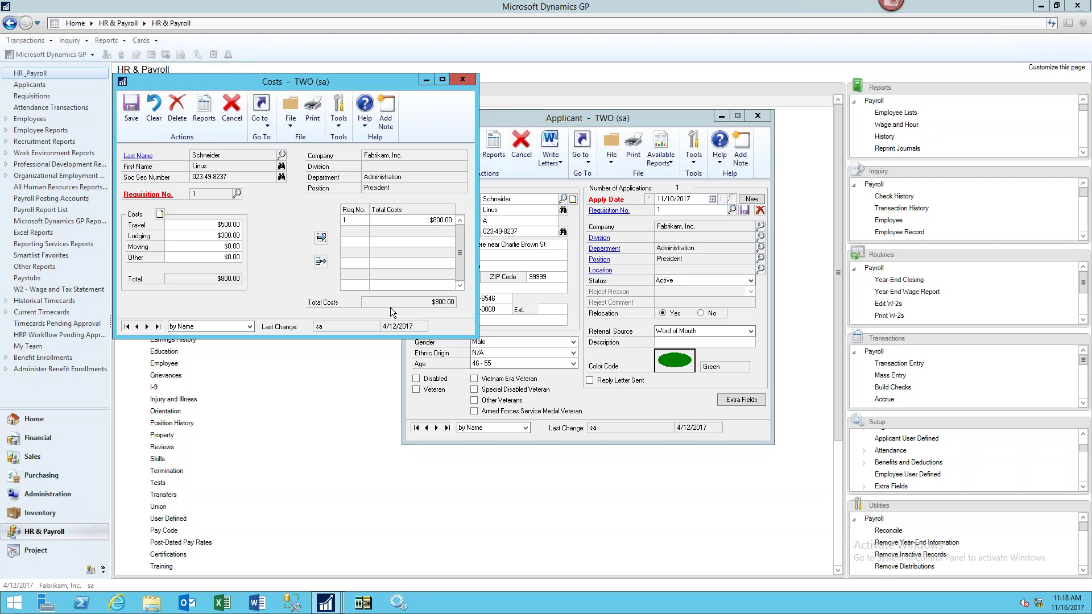
{"action": "left_click", "coordinate": [471, 82]}
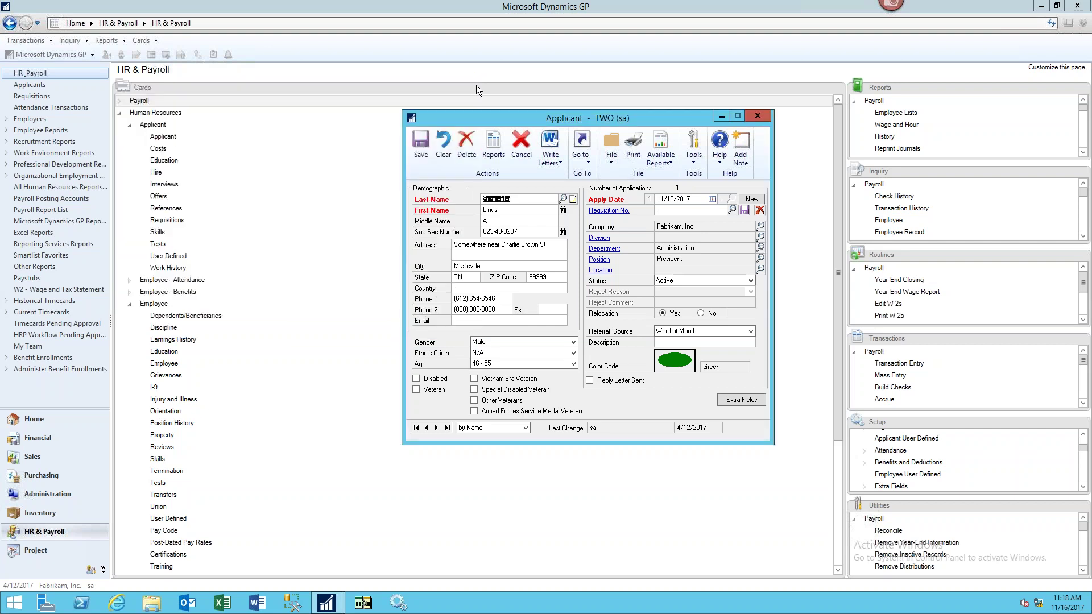
Step: View the Applicant Education window and check the previous applicant's school, major, year, degree and GPA
{"action": "left_click", "coordinate": [585, 162]}
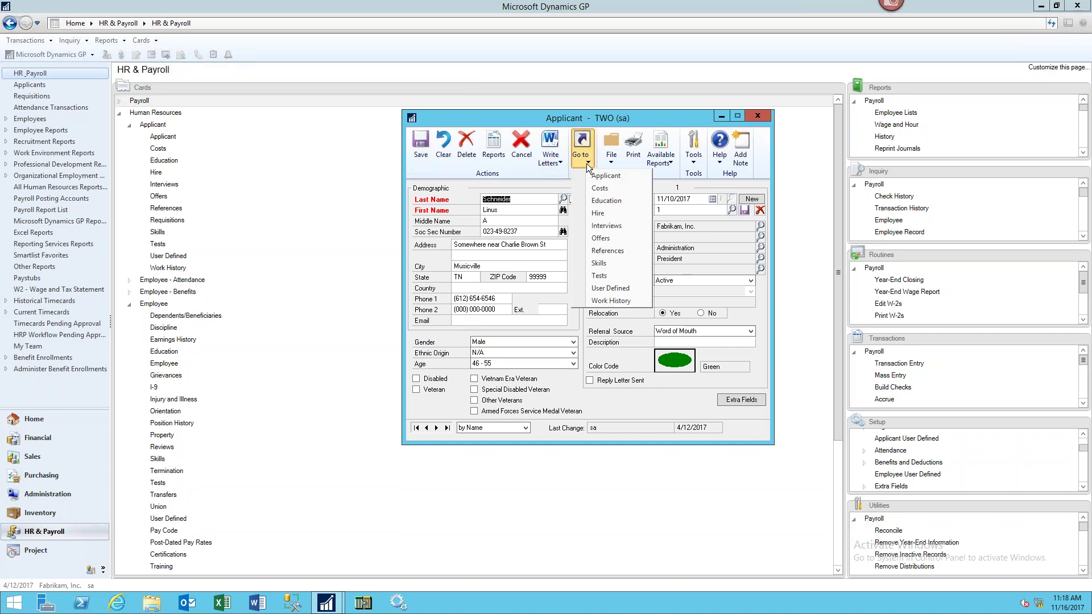
{"action": "left_click", "coordinate": [591, 200]}
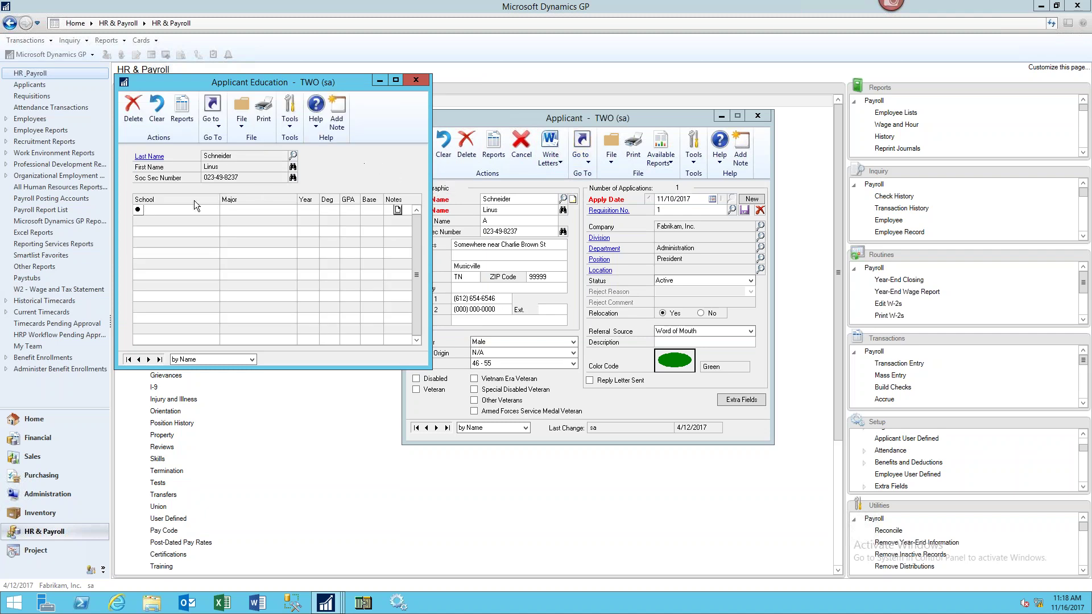
{"action": "left_click", "coordinate": [135, 360]}
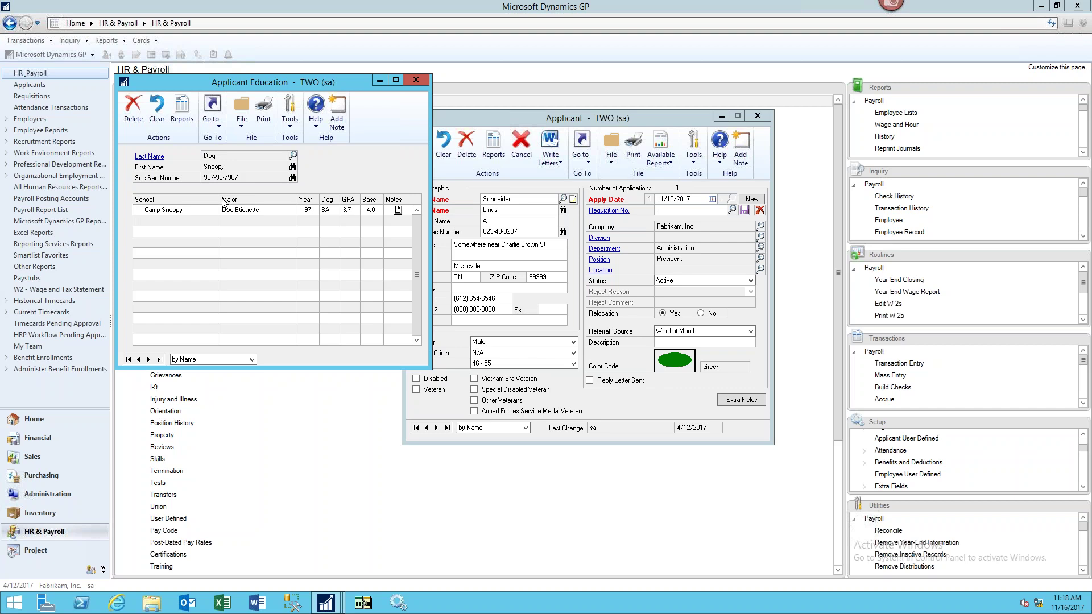
{"action": "double_click", "coordinate": [314, 214]}
{"action": "left_click", "coordinate": [313, 211]}
{"action": "left_click", "coordinate": [417, 81]}
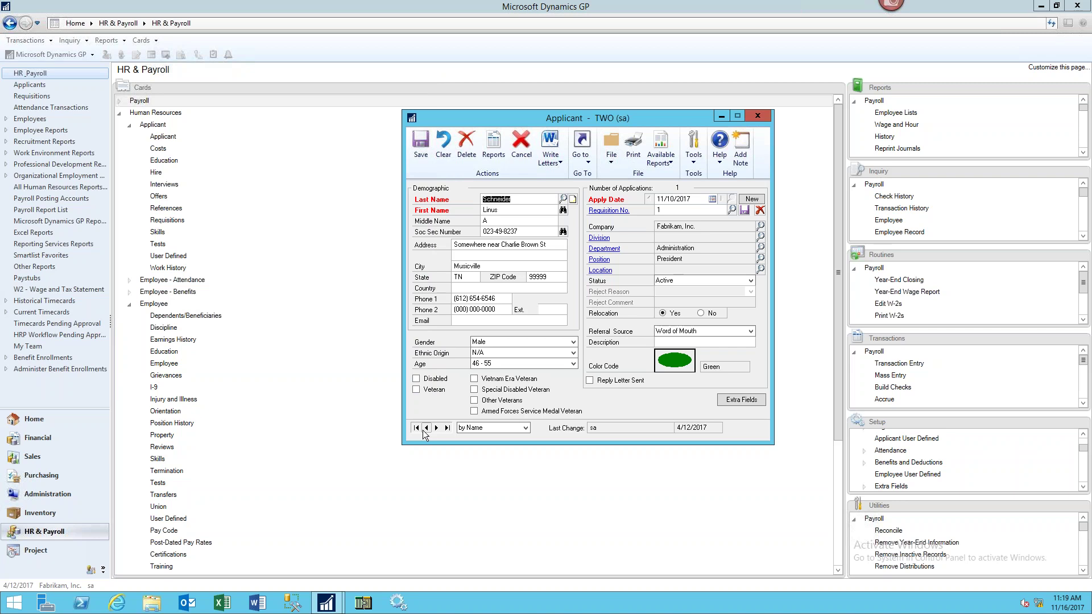
Step: Go to the previous applicant, view the Applicant Interview Rating window and browse to the first applicant's interview rating
{"action": "left_click", "coordinate": [426, 428]}
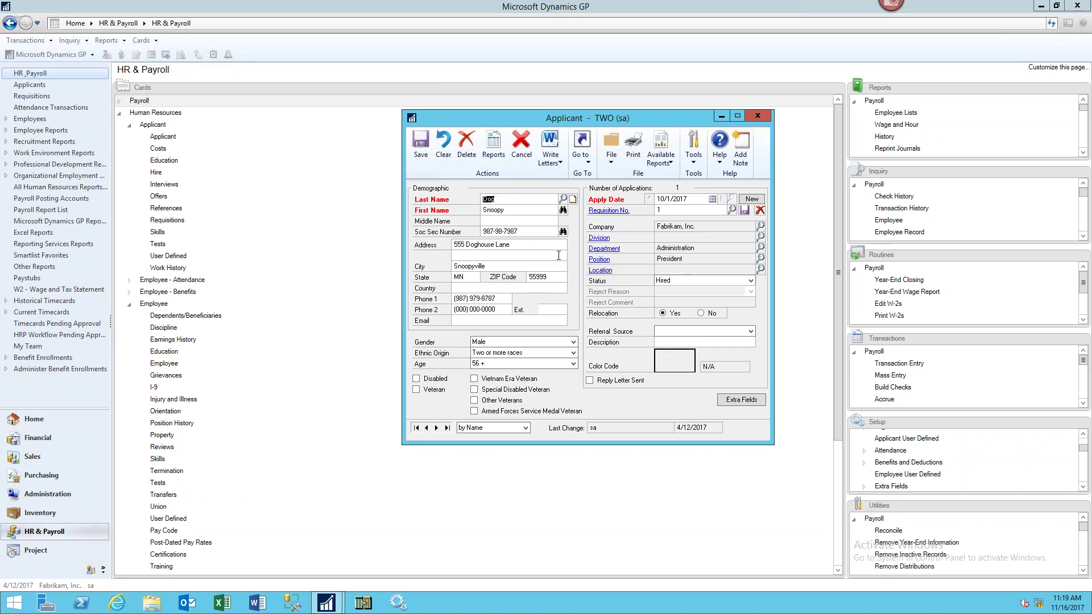
{"action": "left_click", "coordinate": [584, 152]}
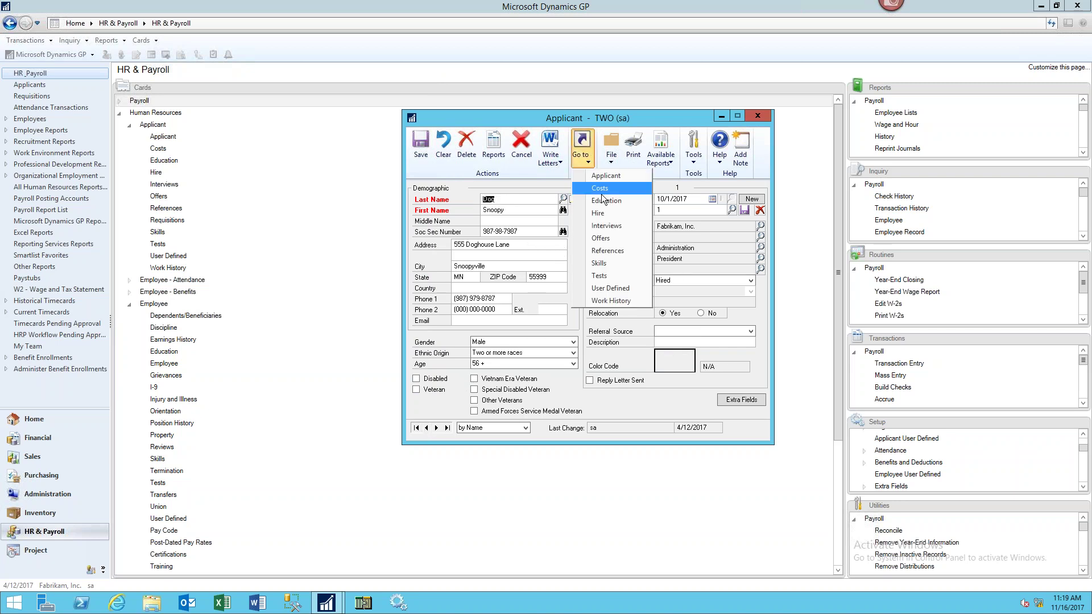
{"action": "left_click", "coordinate": [607, 226]}
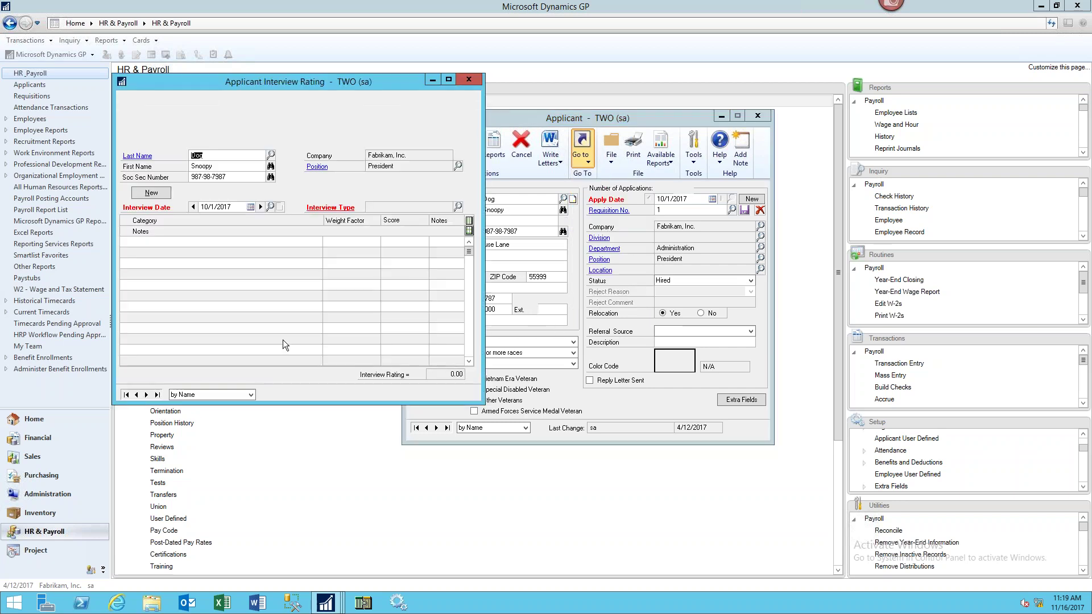
{"action": "left_click", "coordinate": [146, 395]}
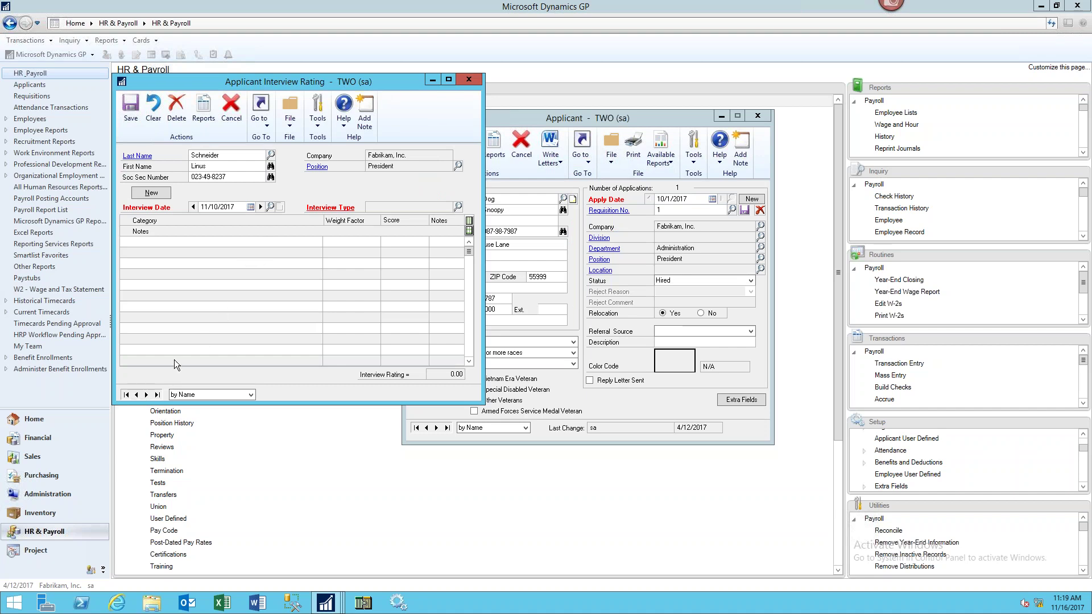
{"action": "left_click", "coordinate": [126, 395]}
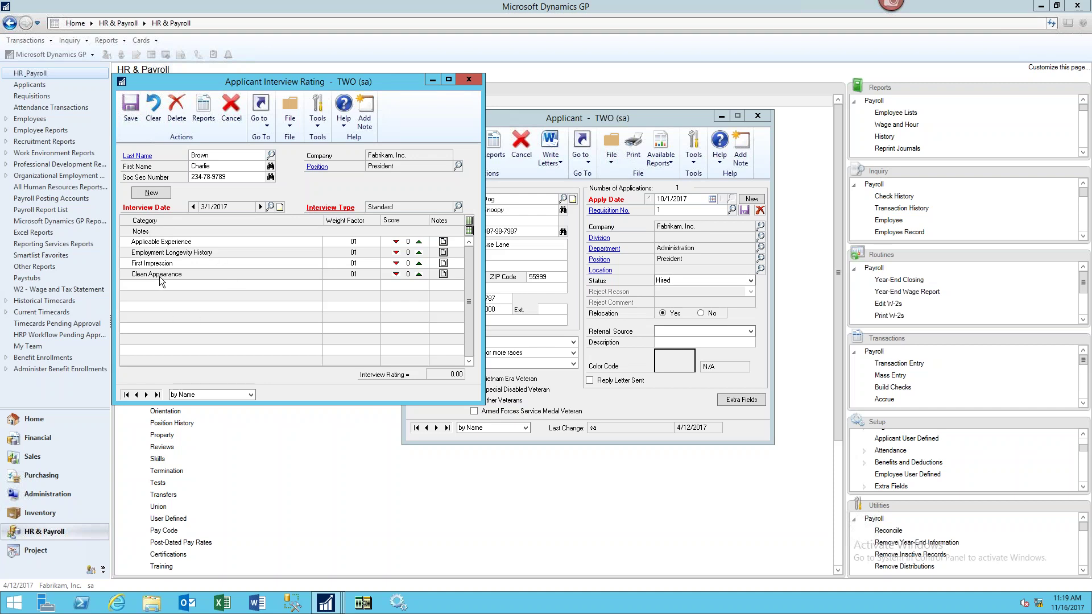
Step: Examine the Standard interview type's rating range, categories and weights, and close the interview windows
{"action": "left_click", "coordinate": [329, 208]}
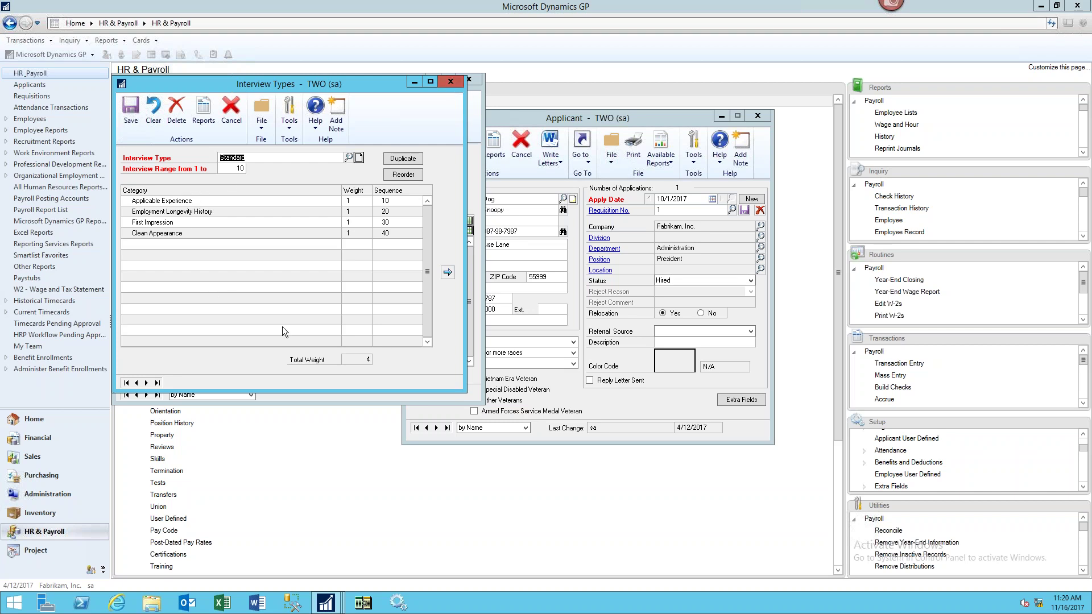
{"action": "left_click", "coordinate": [449, 84]}
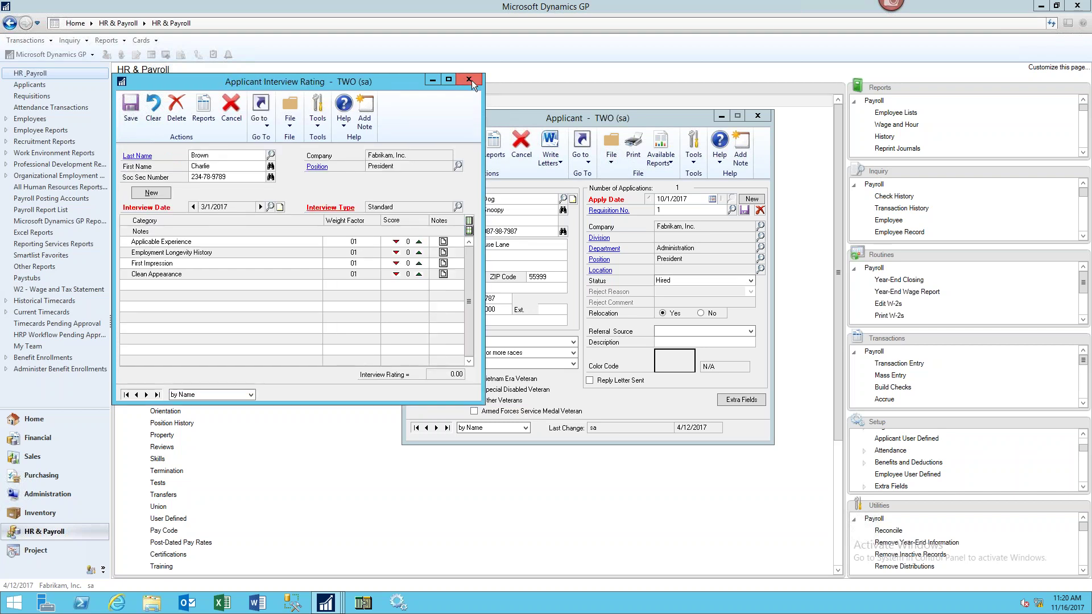
{"action": "left_click", "coordinate": [469, 81]}
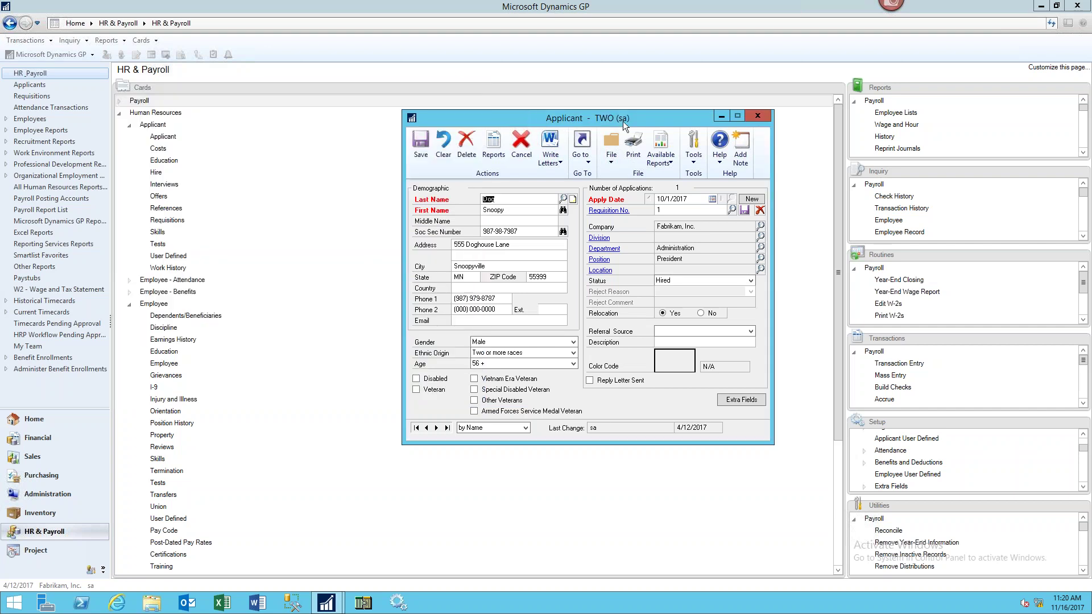
Step: View the Applicant Offers window for the current applicant and display offer 01
{"action": "left_click", "coordinate": [584, 166]}
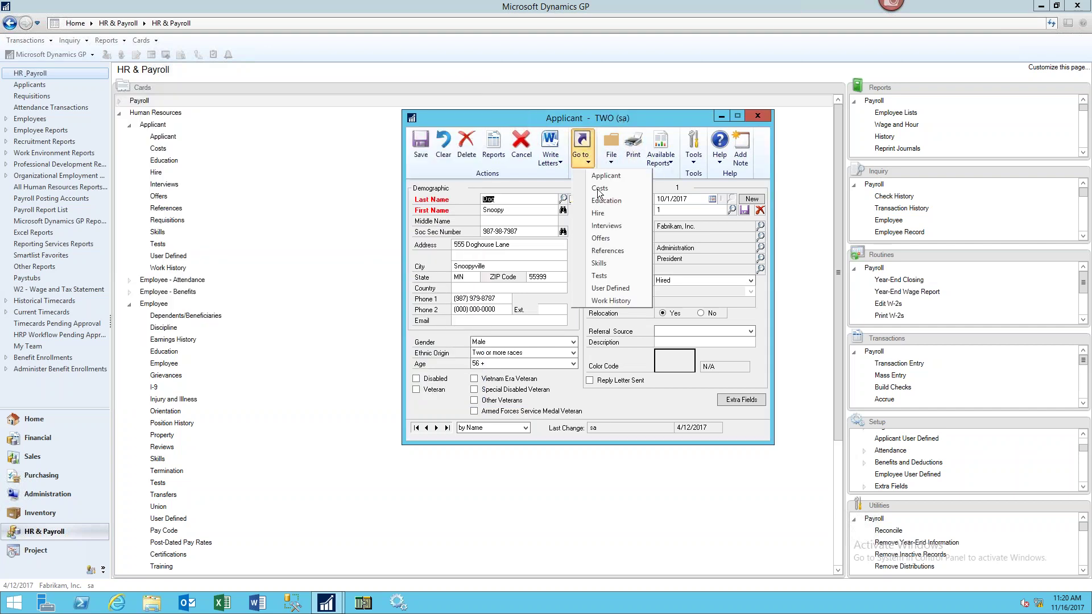
{"action": "left_click", "coordinate": [620, 238]}
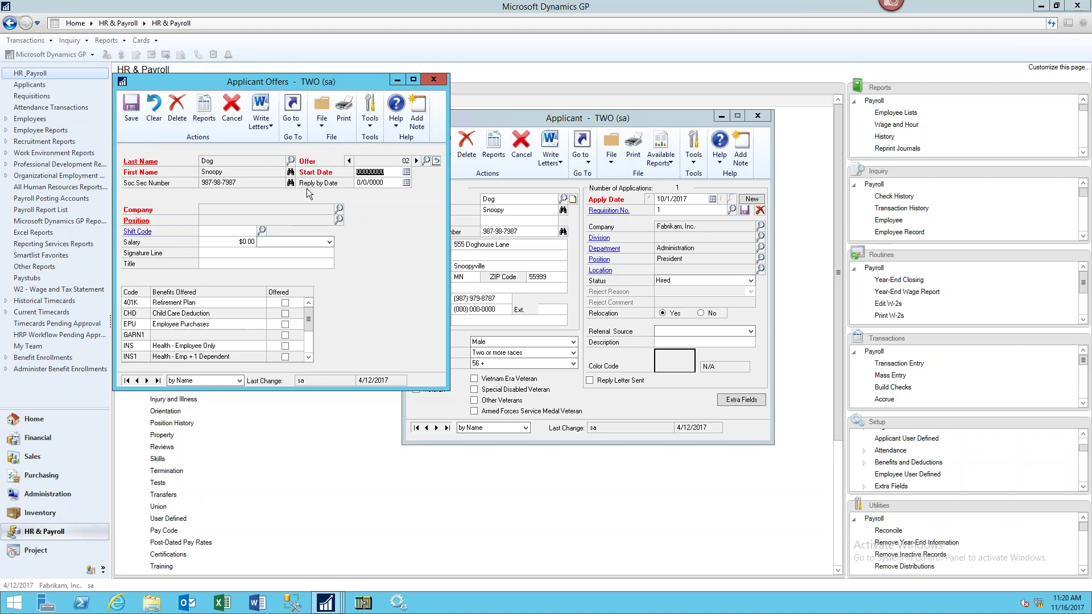
{"action": "left_click", "coordinate": [349, 162]}
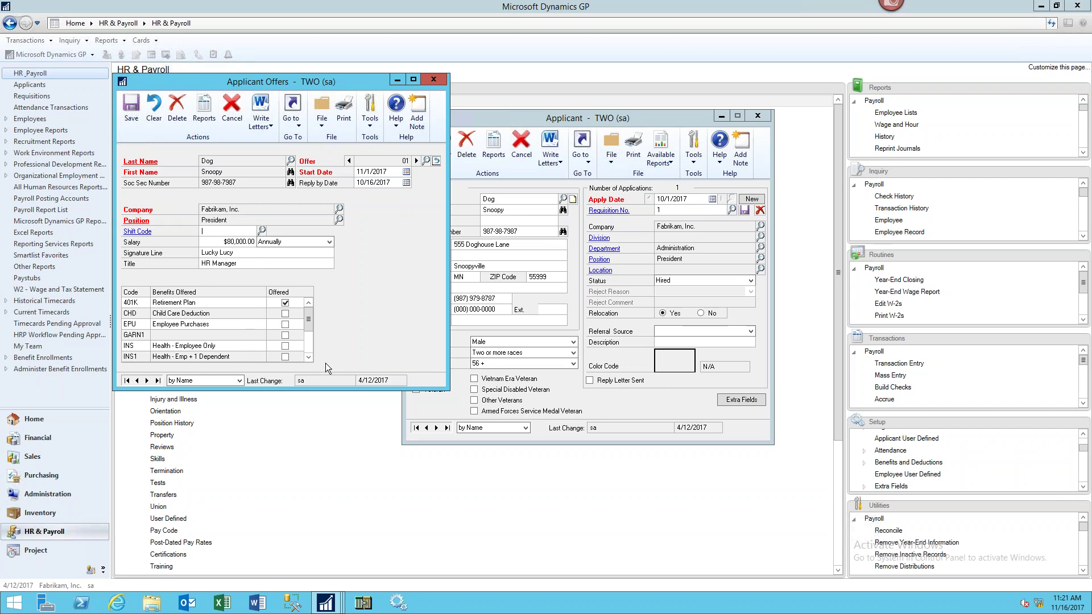
Step: Print the offer letter for offer 01 to the screen, review its full text, and close the report and Applicant Offers windows
{"action": "left_click", "coordinate": [343, 109]}
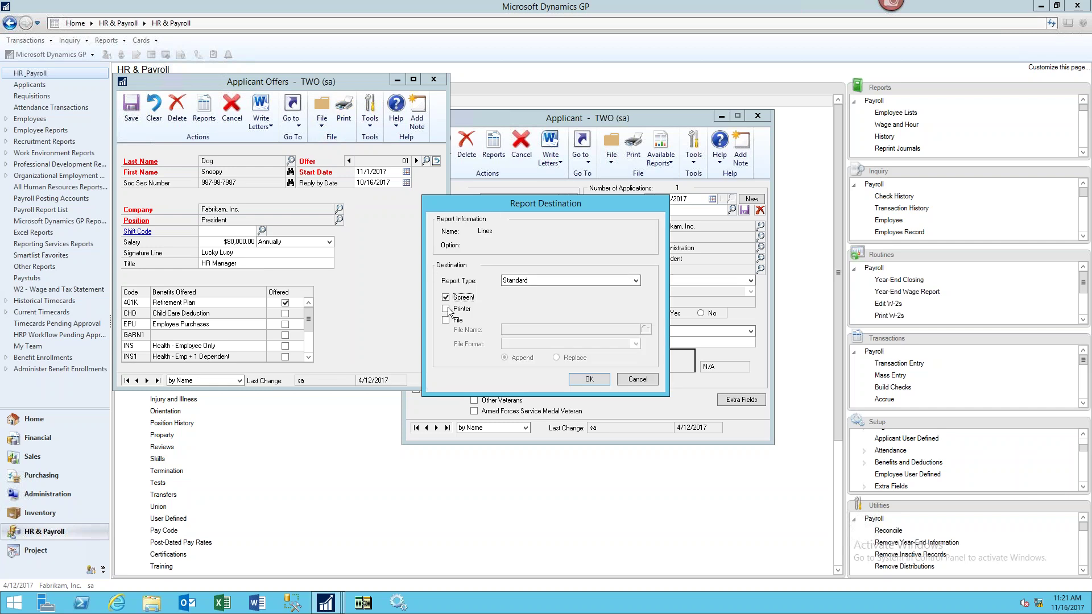
{"action": "left_click", "coordinate": [589, 379]}
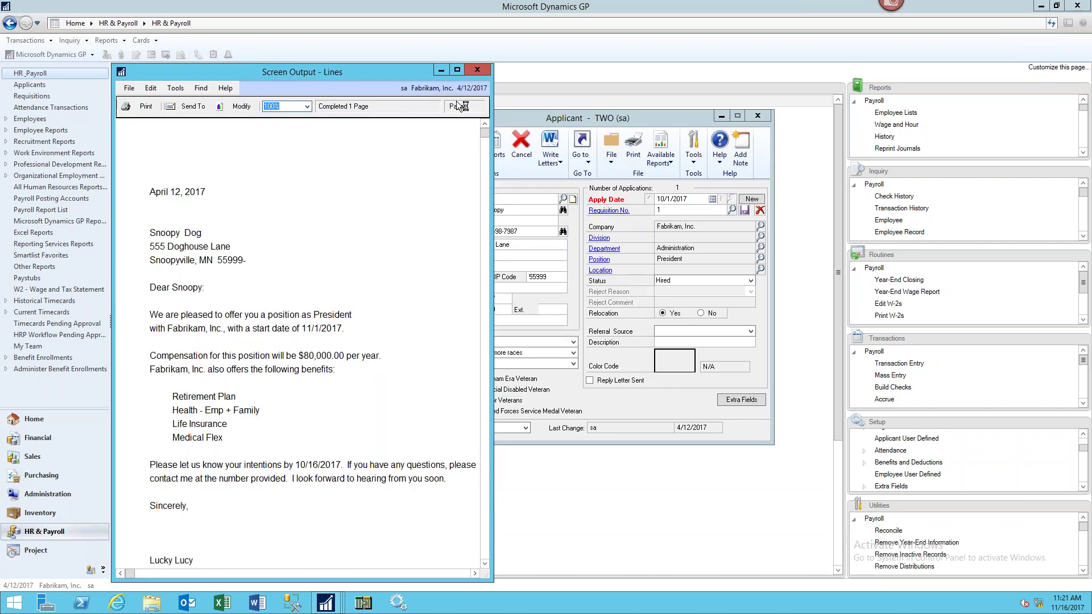
{"action": "left_click_drag", "start_coordinate": [492, 245], "coordinate": [752, 250]}
{"action": "scroll", "coordinate": [463, 414], "scroll_direction": "down", "scroll_amount": 2}
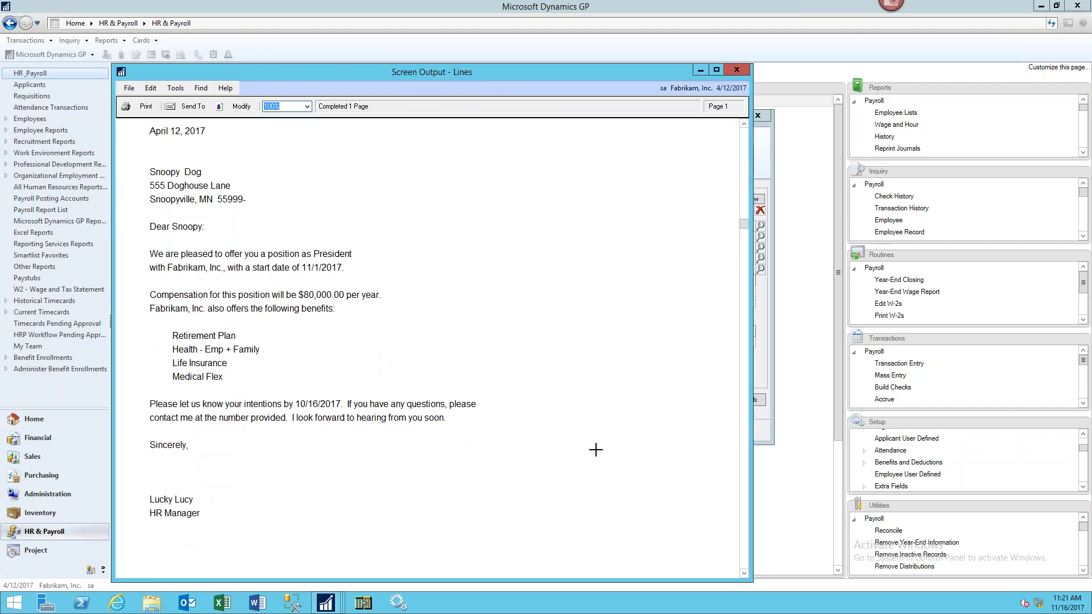
{"action": "left_click", "coordinate": [737, 71]}
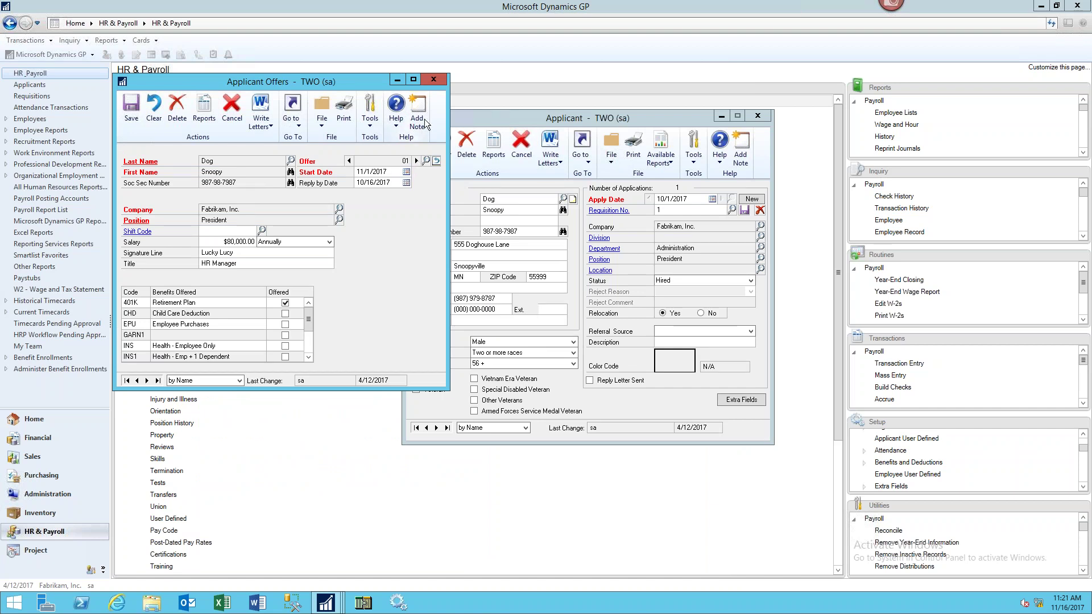
{"action": "left_click", "coordinate": [433, 79]}
Step: View the applicant's References window, expand the reference entry to show its change details, and close the window
{"action": "left_click", "coordinate": [582, 161]}
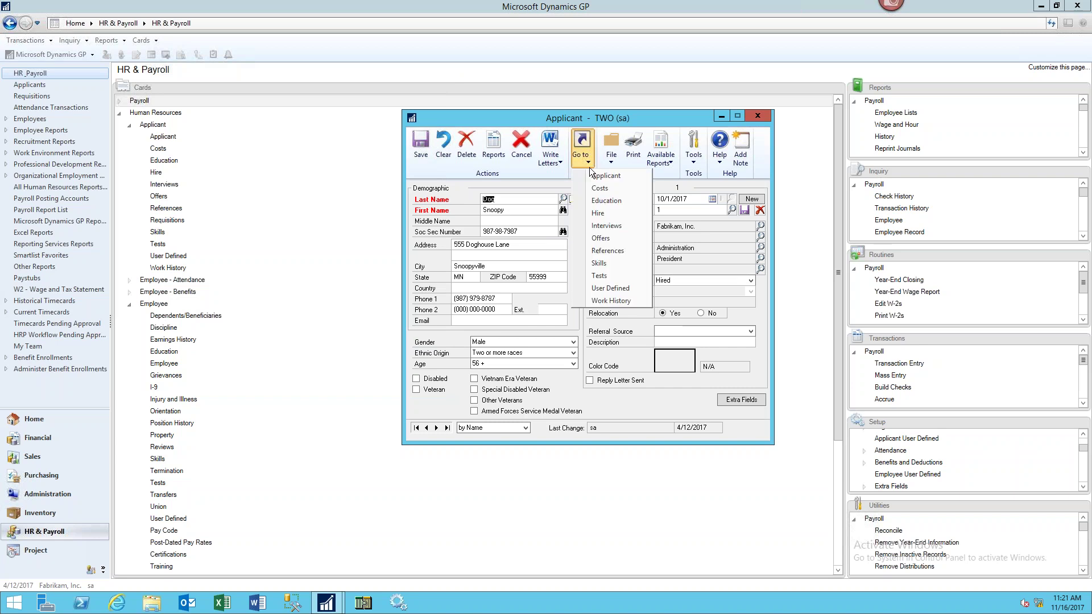
{"action": "left_click", "coordinate": [608, 250]}
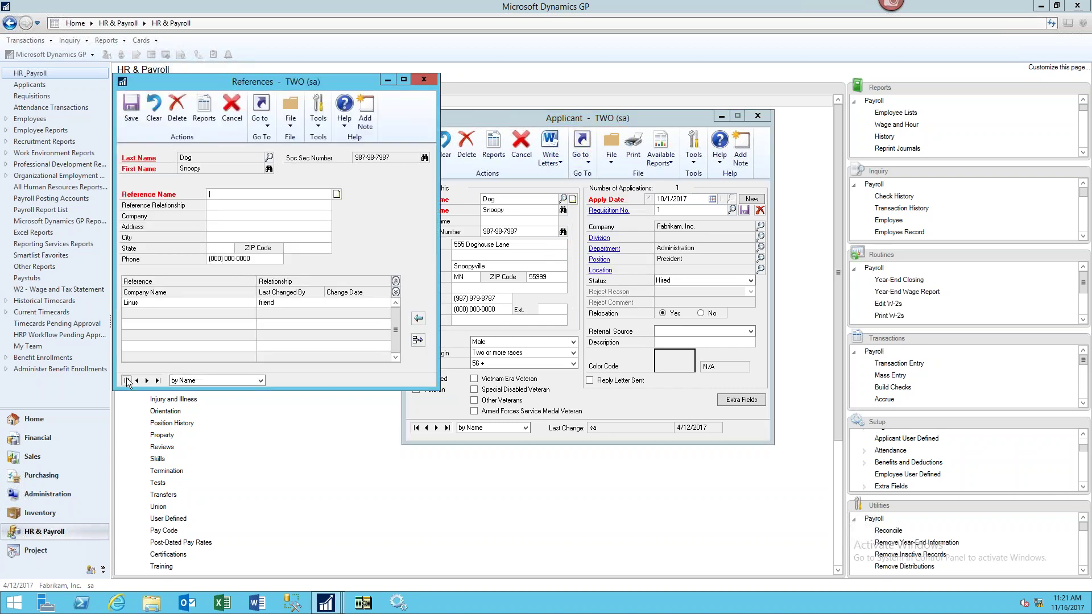
{"action": "left_click", "coordinate": [159, 302]}
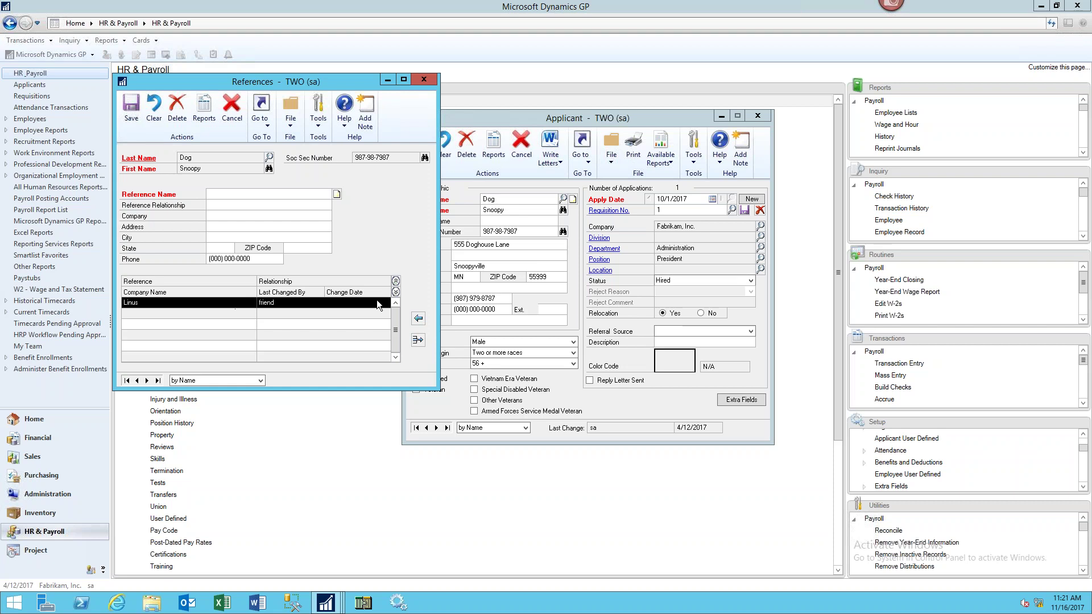
{"action": "left_click", "coordinate": [395, 292]}
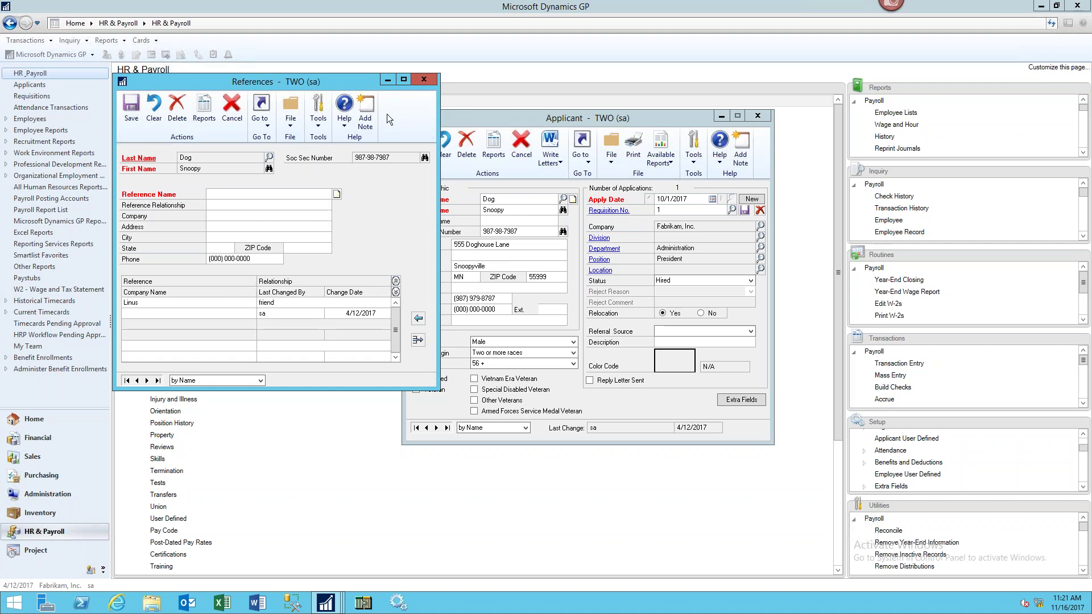
{"action": "left_click", "coordinate": [424, 81]}
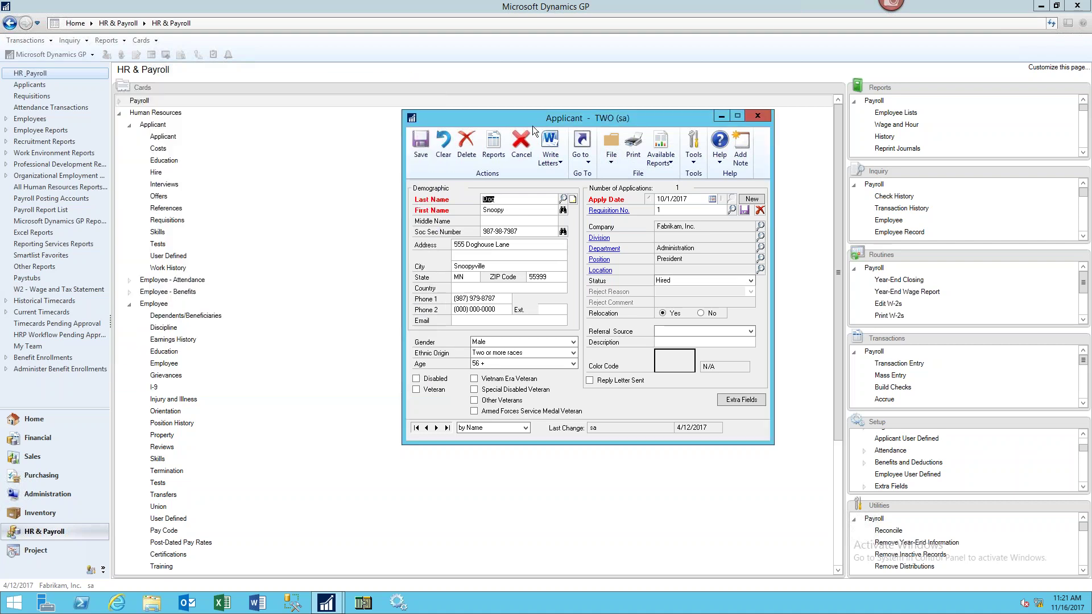
Step: Check the Skill Set Setup and the Health skill set in the Applicant Skills window, and close the windows
{"action": "left_click", "coordinate": [582, 159]}
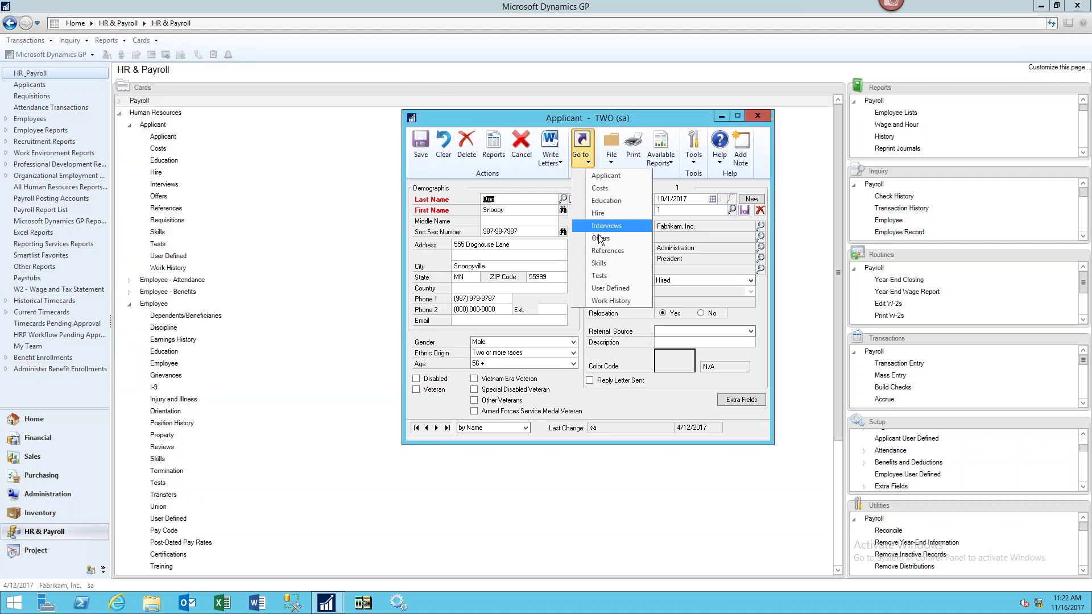
{"action": "left_click", "coordinate": [603, 264]}
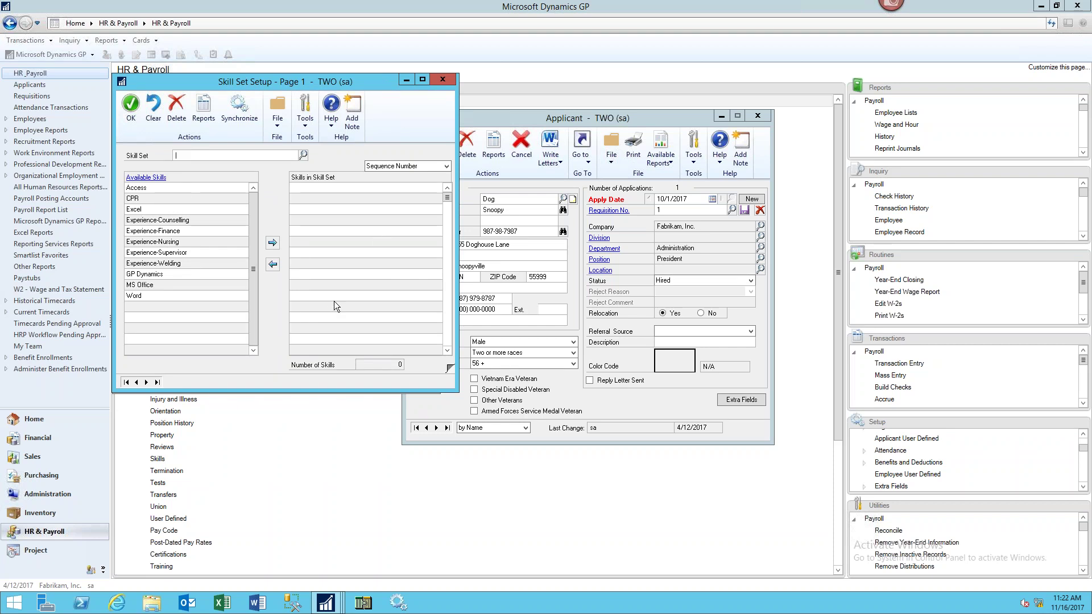
{"action": "left_click", "coordinate": [443, 81]}
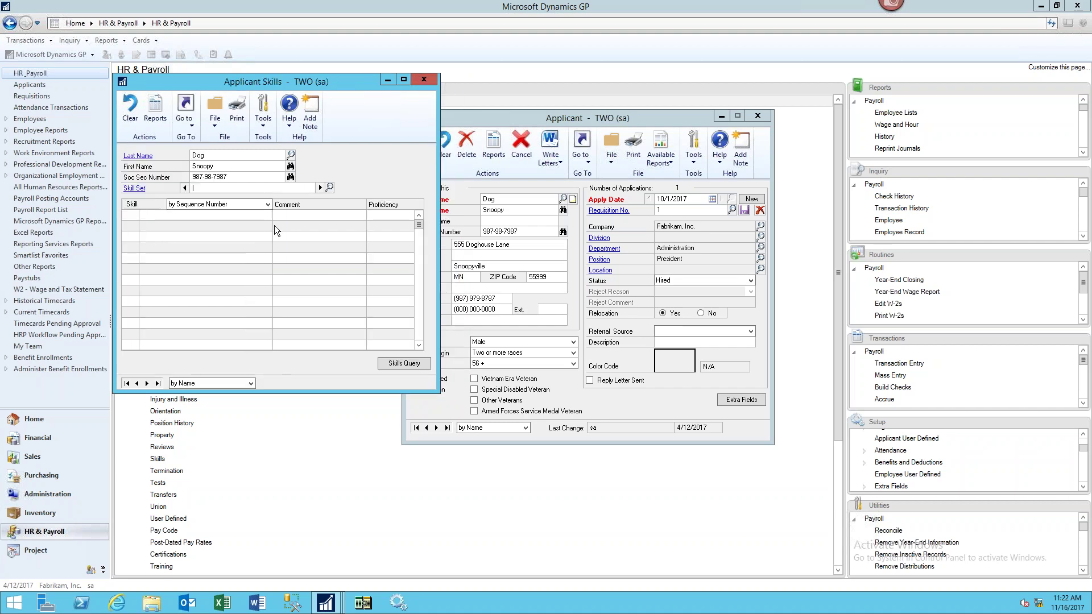
{"action": "left_click", "coordinate": [185, 188]}
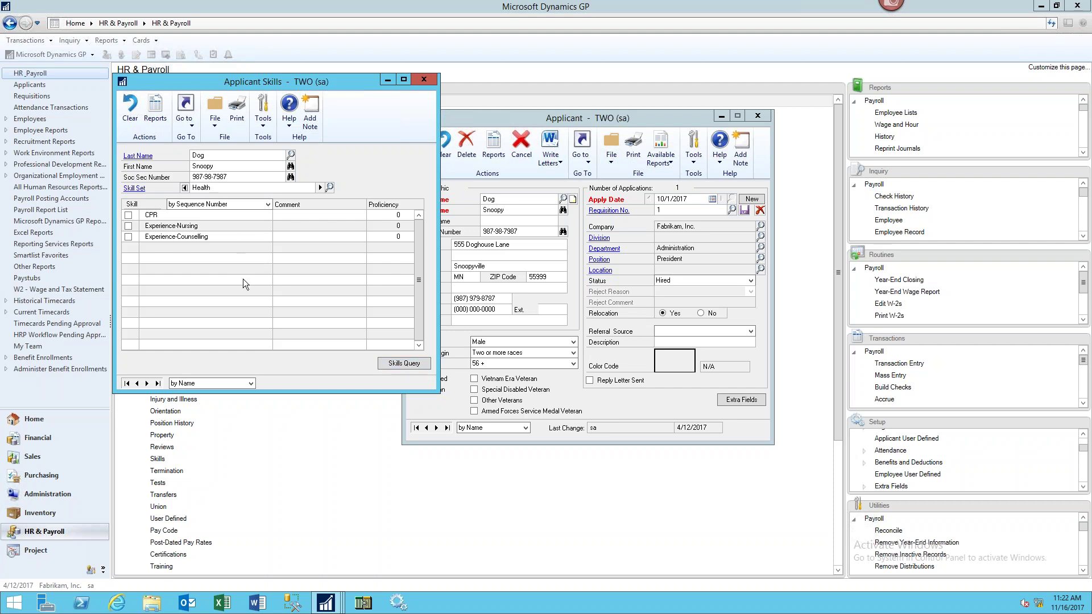
{"action": "left_click", "coordinate": [423, 81]}
Step: View the Applicant Tests window, check the Pre-employment Drug Testing setup and the test's score, and close the windows
{"action": "left_click", "coordinate": [581, 149]}
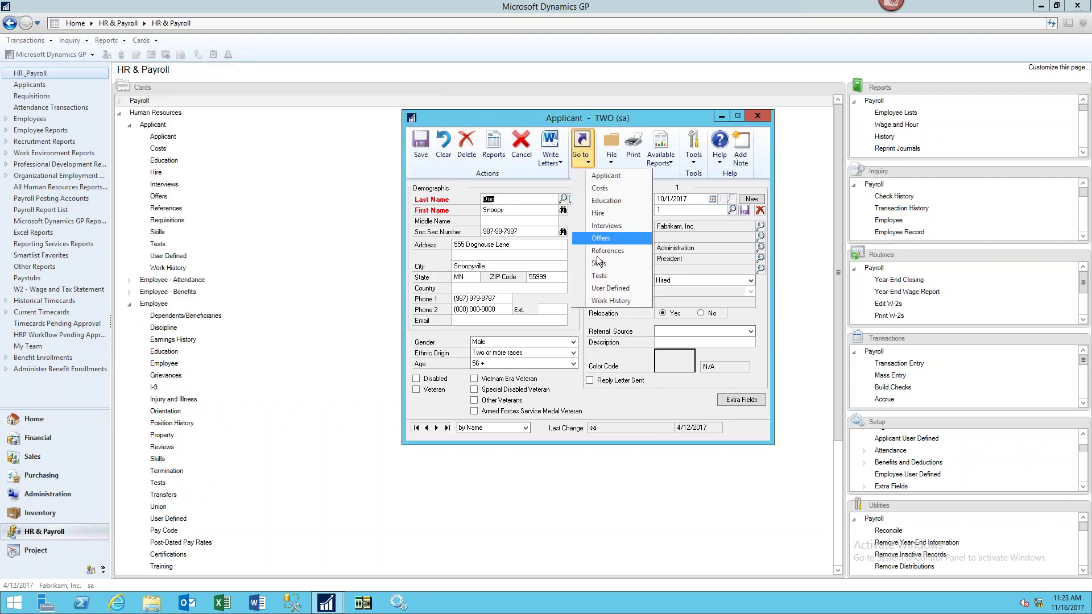
{"action": "left_click", "coordinate": [599, 275]}
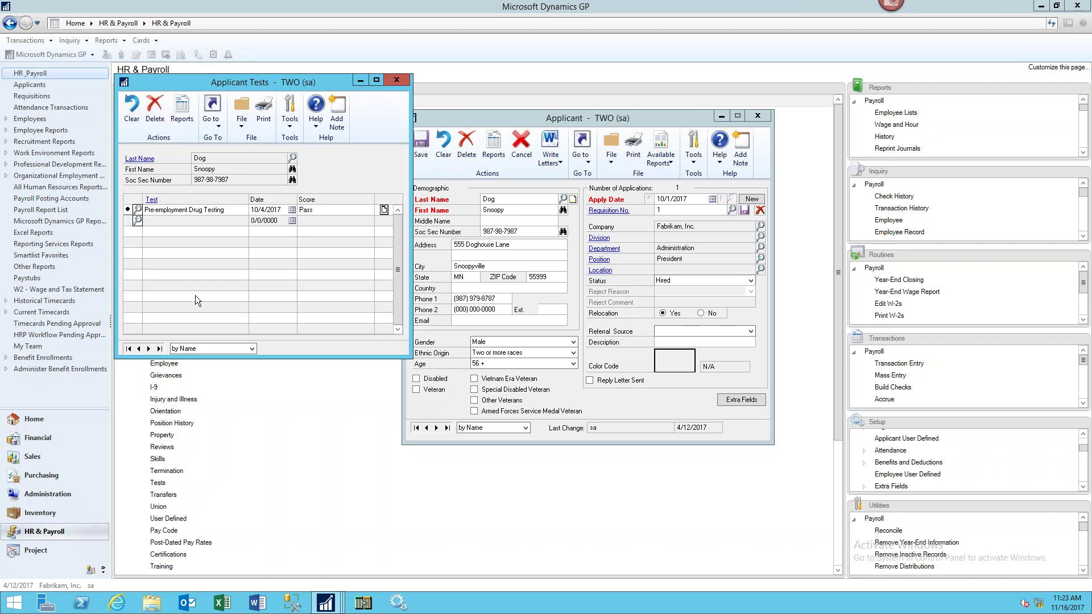
{"action": "left_click", "coordinate": [151, 200]}
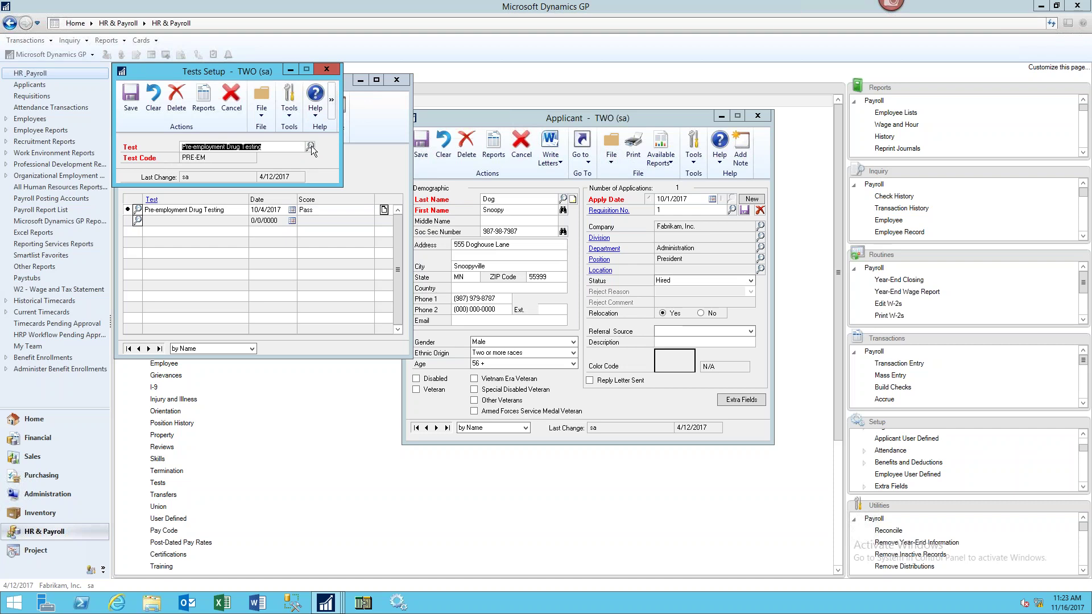
{"action": "left_click", "coordinate": [310, 147]}
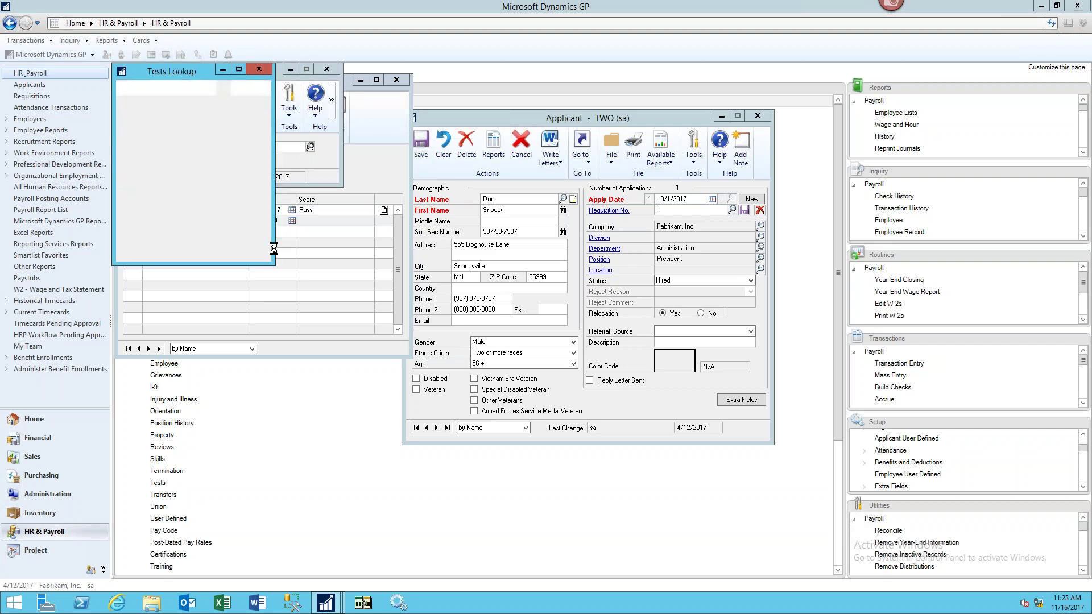
{"action": "left_click", "coordinate": [259, 74]}
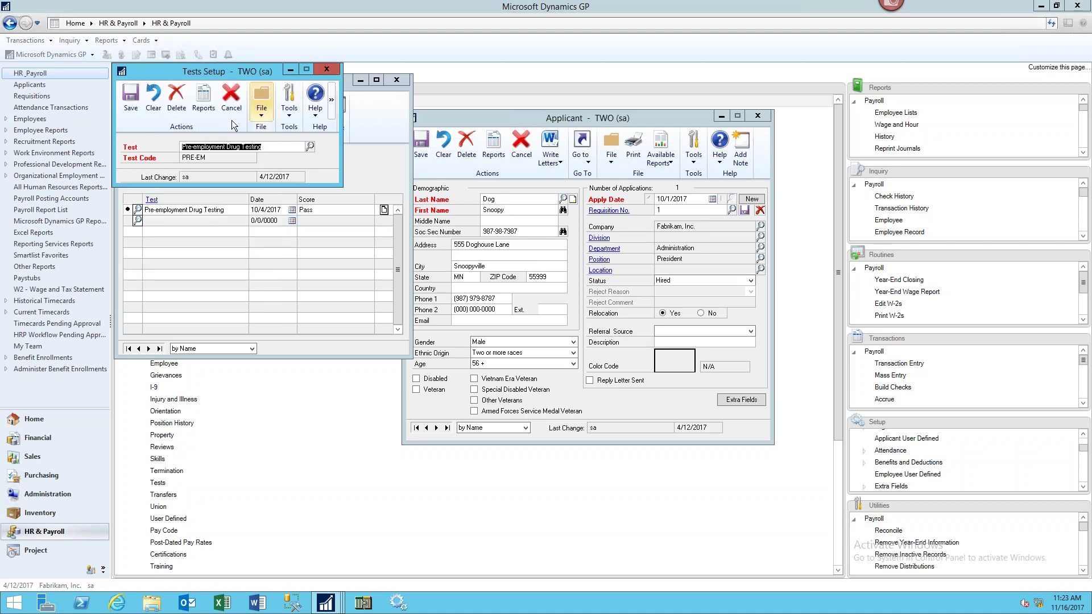
{"action": "left_click", "coordinate": [326, 69]}
{"action": "left_click", "coordinate": [326, 210]}
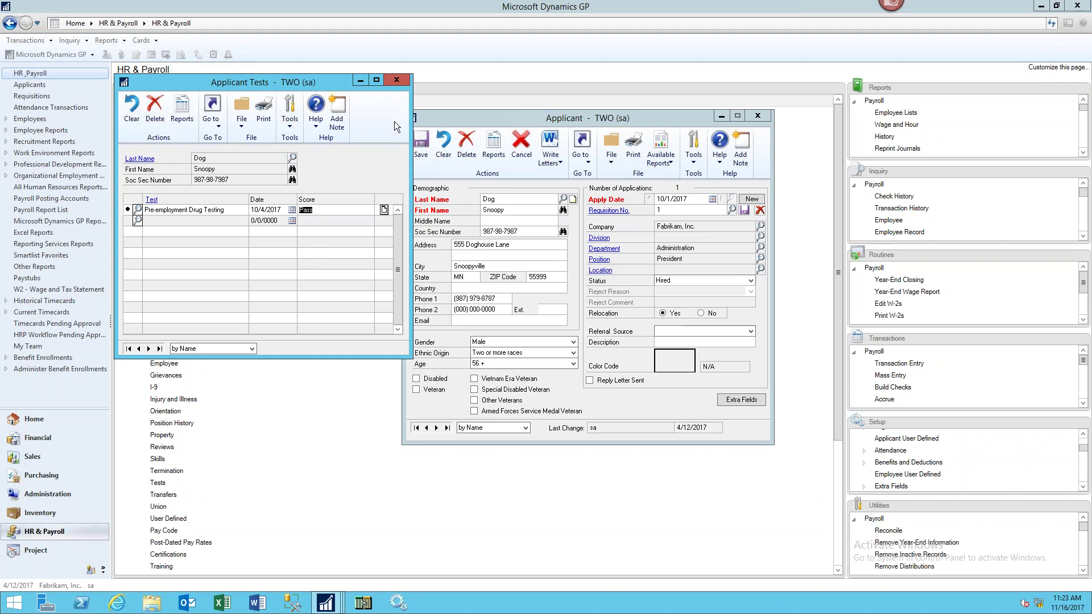
{"action": "left_click", "coordinate": [396, 81]}
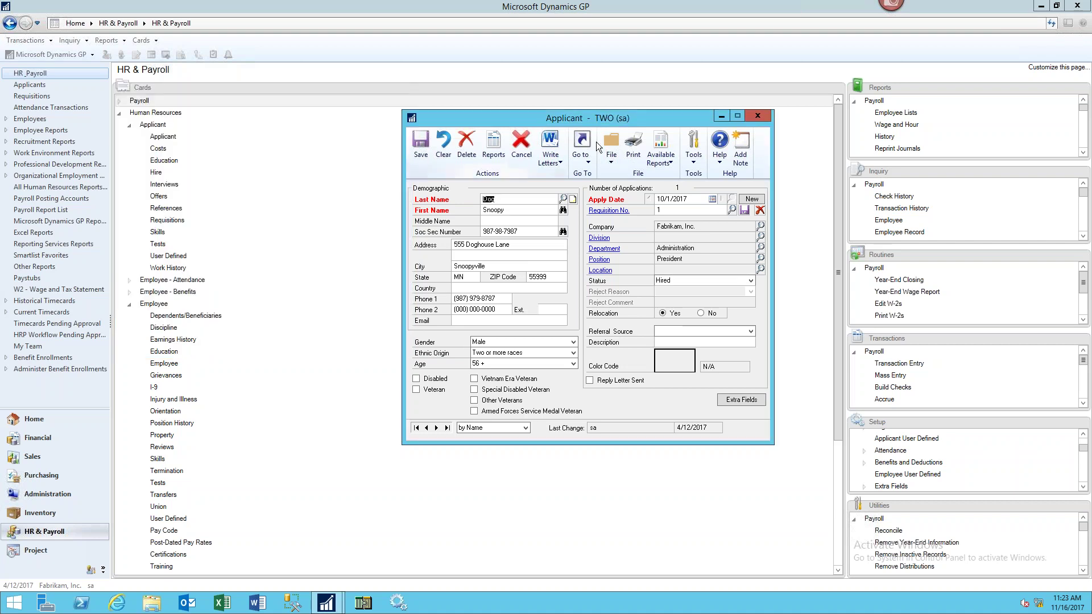
Step: View the Applicant User Defined window for the current applicant and close it
{"action": "left_click", "coordinate": [580, 162]}
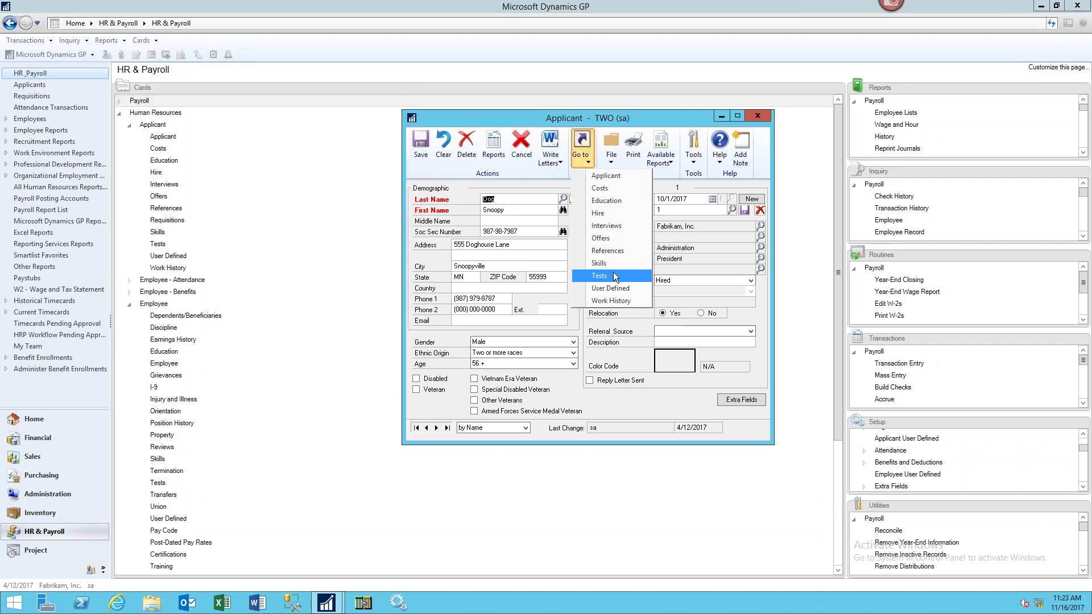
{"action": "left_click", "coordinate": [611, 288]}
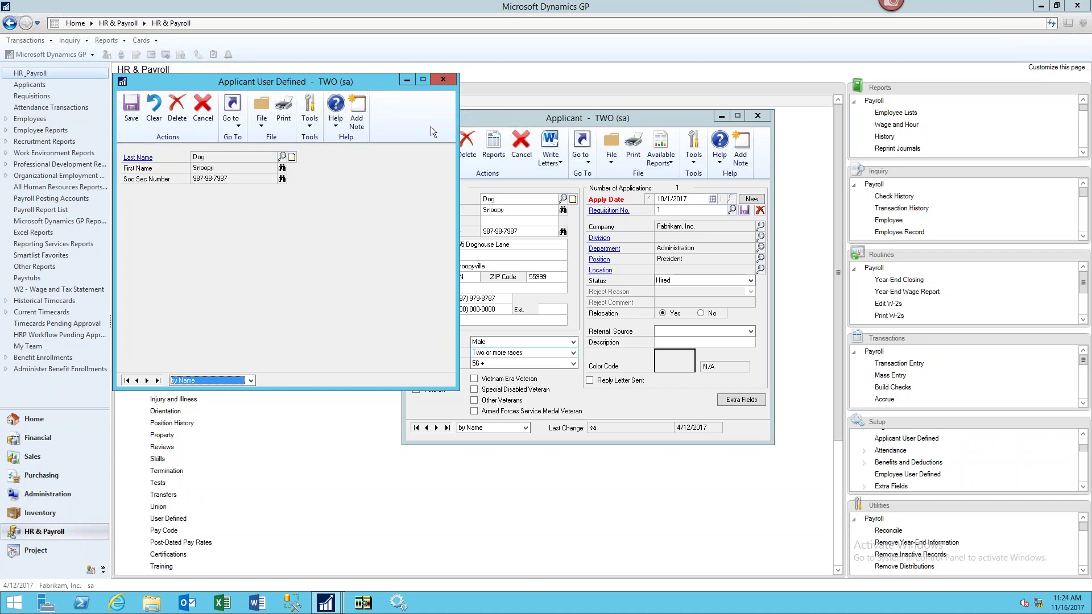
{"action": "left_click", "coordinate": [444, 80]}
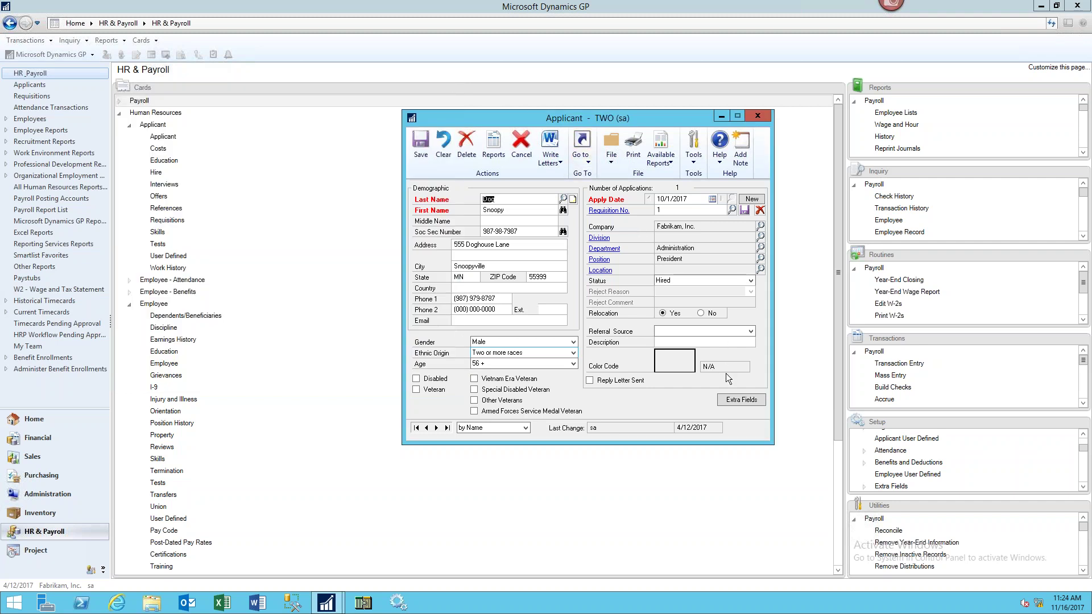
Step: View the applicant's Work History, expand the previous employment entry to show dates, wage and compensation period, and close the window
{"action": "left_click", "coordinate": [585, 158]}
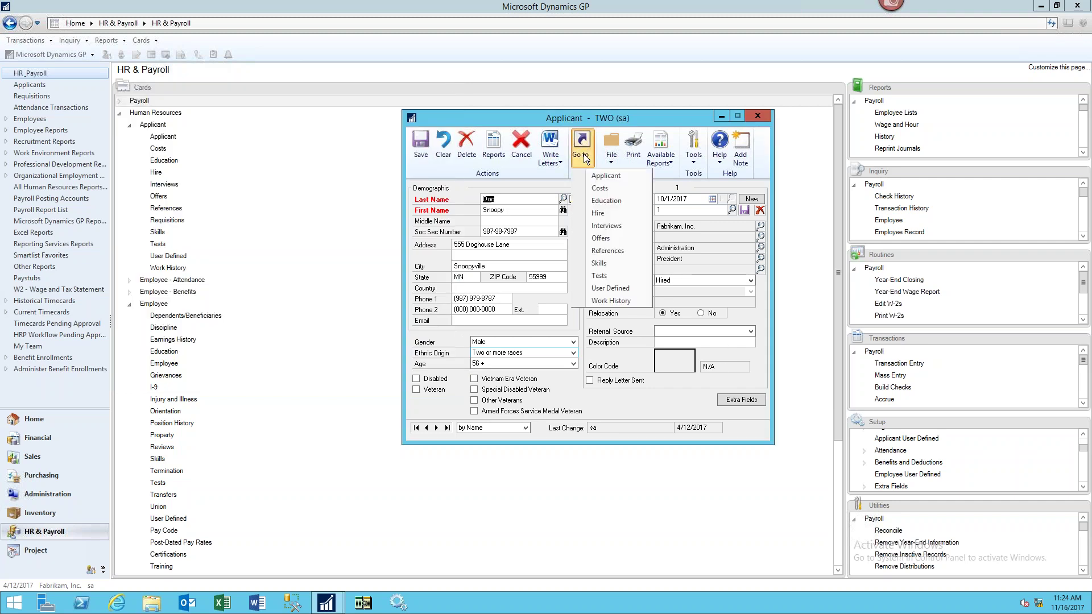
{"action": "left_click", "coordinate": [611, 300]}
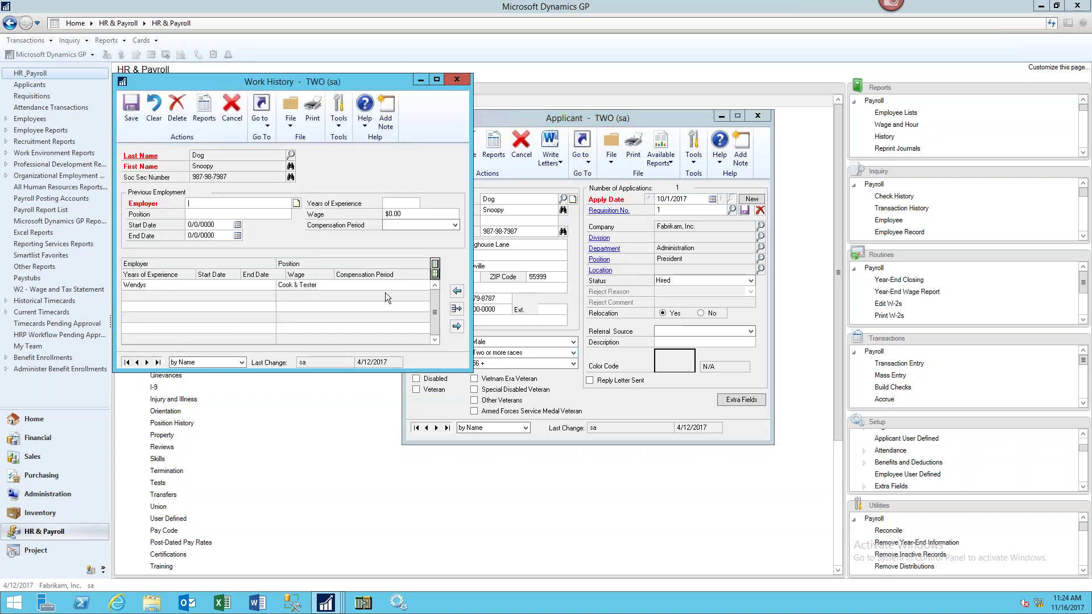
{"action": "left_click", "coordinate": [433, 273]}
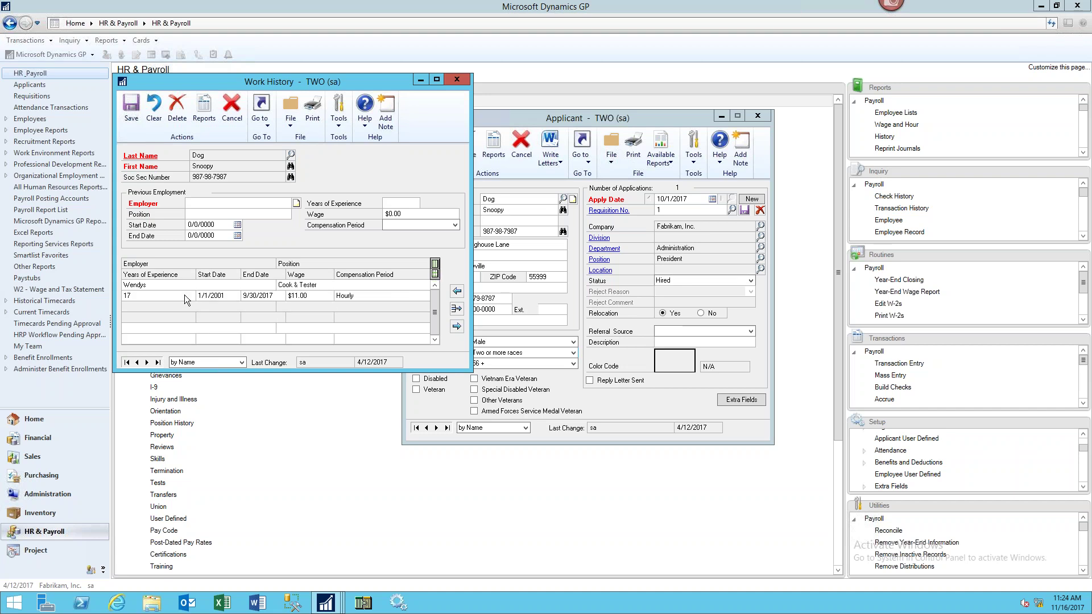
{"action": "left_click", "coordinate": [310, 295]}
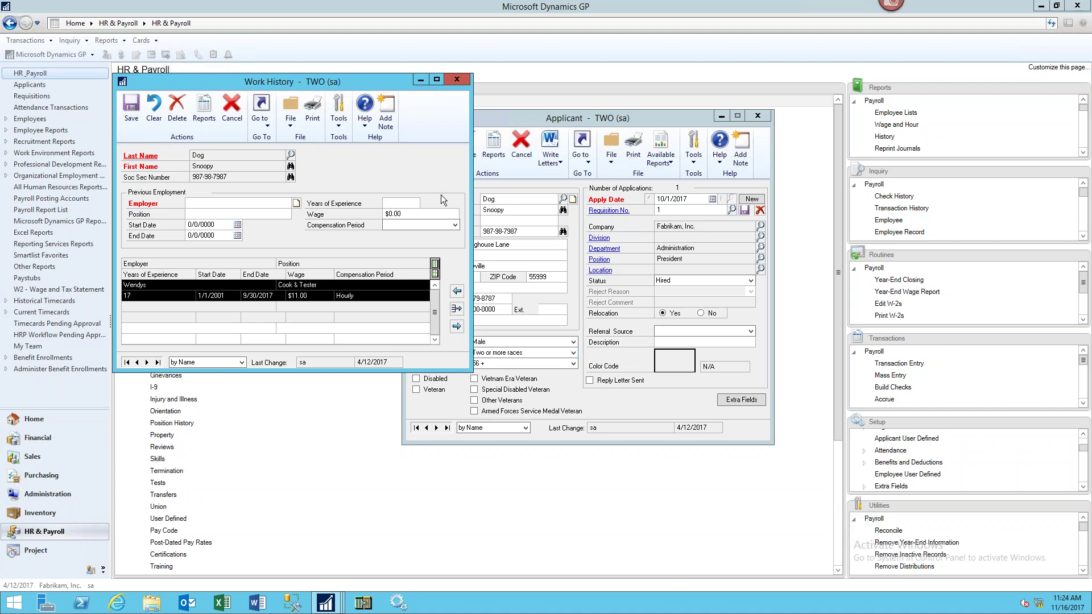
{"action": "left_click", "coordinate": [457, 79]}
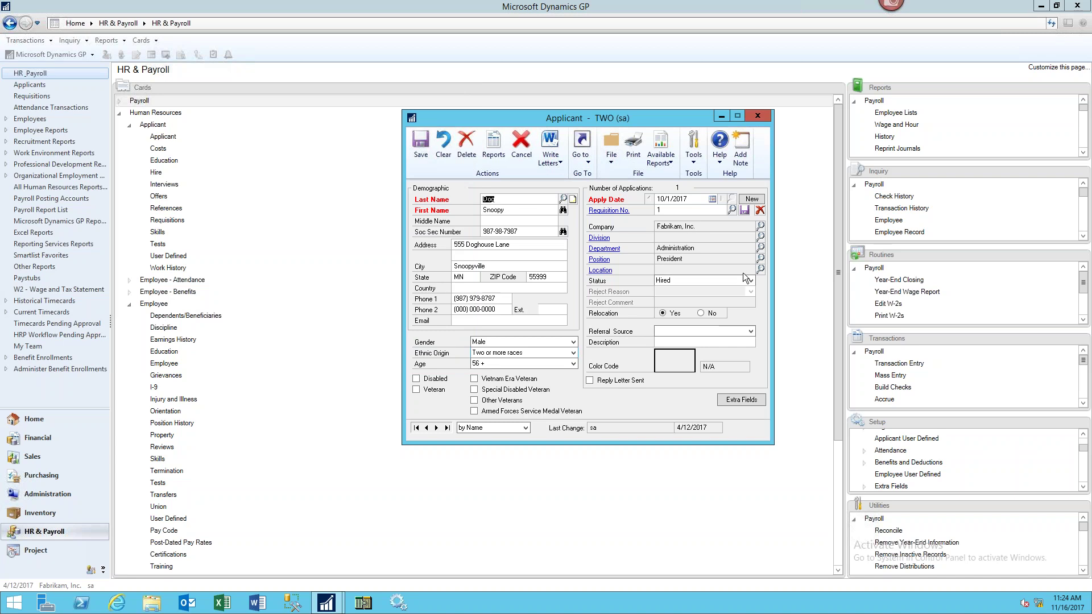
Step: Go to the next applicant, start the Hire entry and enter the employee ID
{"action": "left_click", "coordinate": [436, 428]}
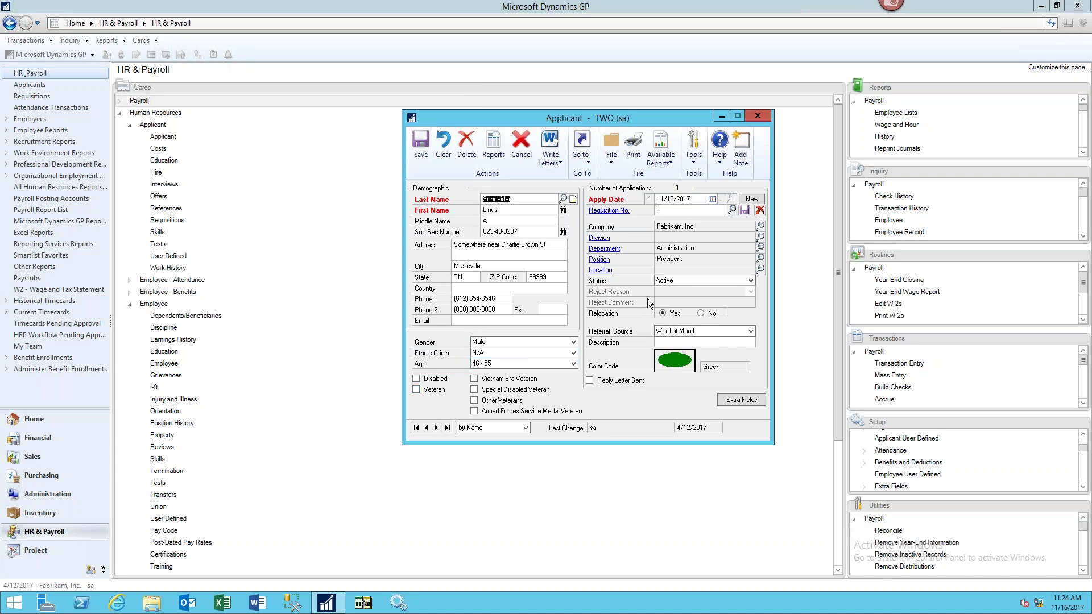
{"action": "left_click", "coordinate": [578, 155]}
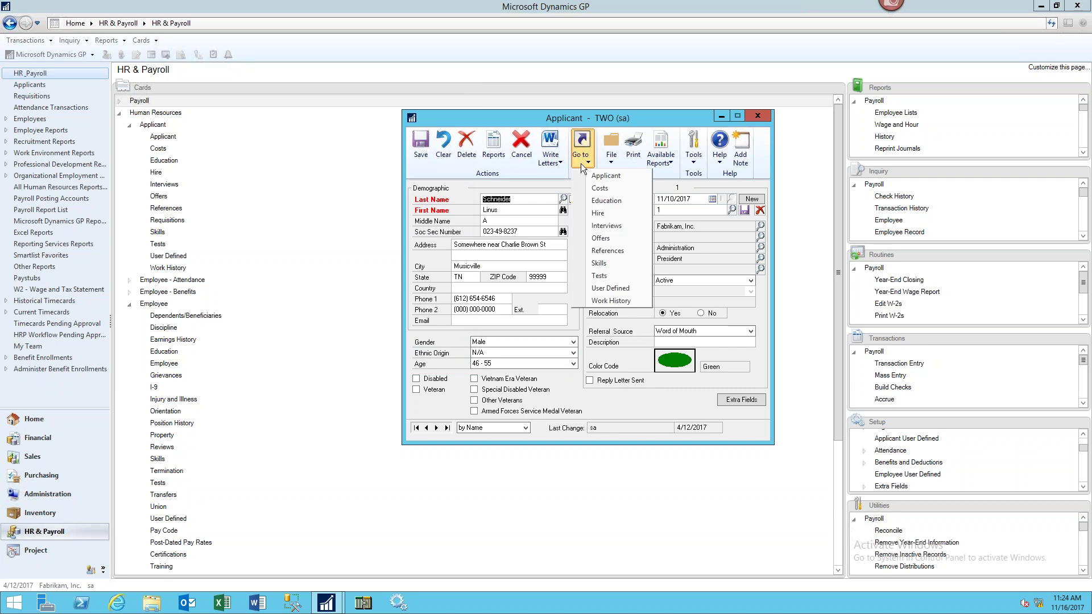
{"action": "left_click", "coordinate": [597, 216]}
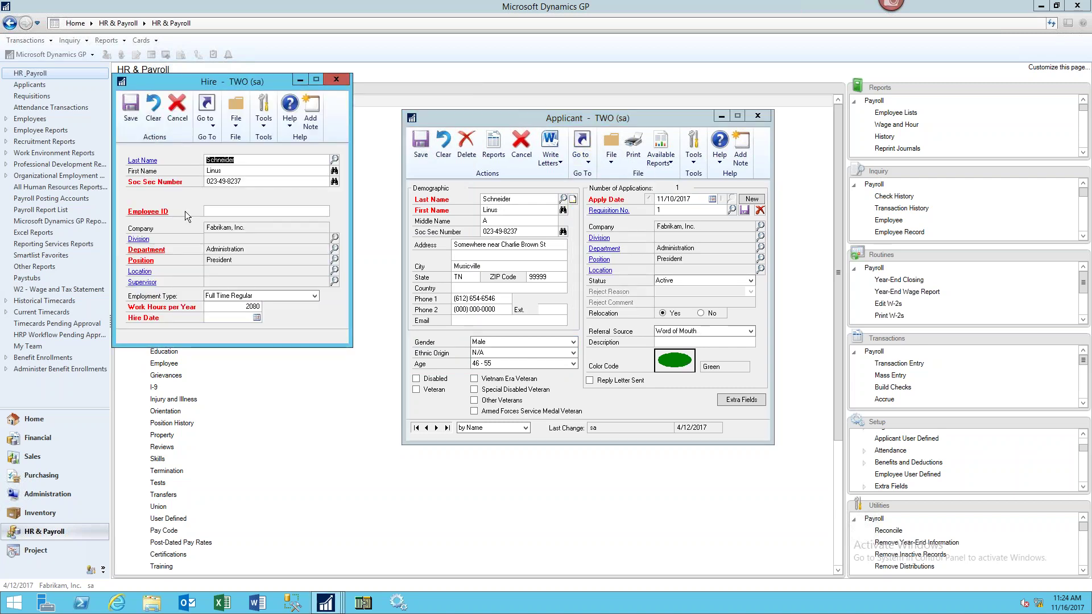
{"action": "left_click", "coordinate": [234, 213]}
{"action": "key", "text": "Tab"}
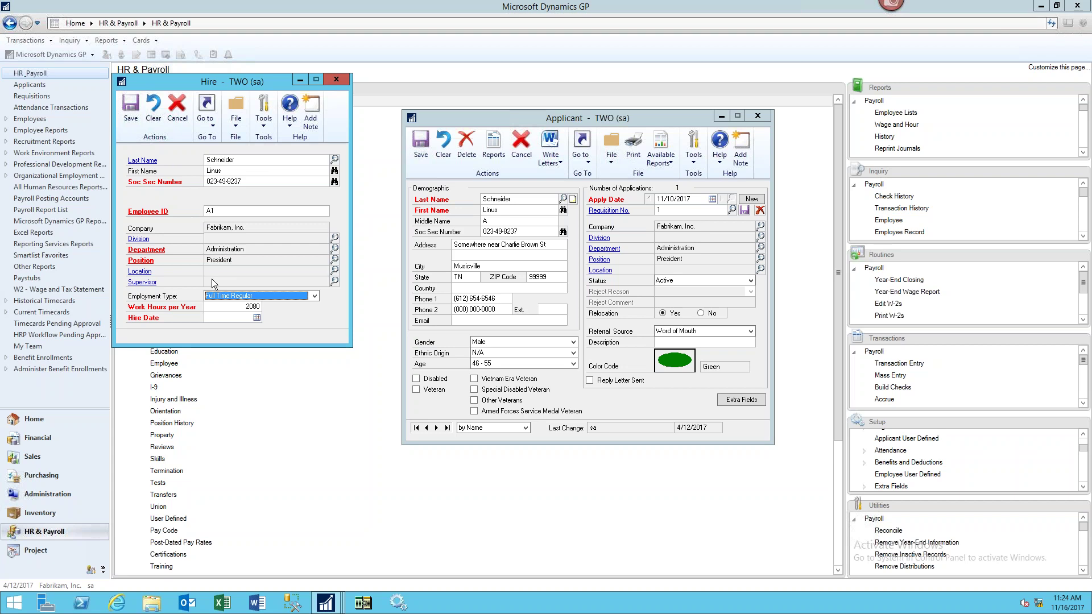
Step: Set the hire date to 11/15/2017 and save the hire record
{"action": "left_click", "coordinate": [217, 317]}
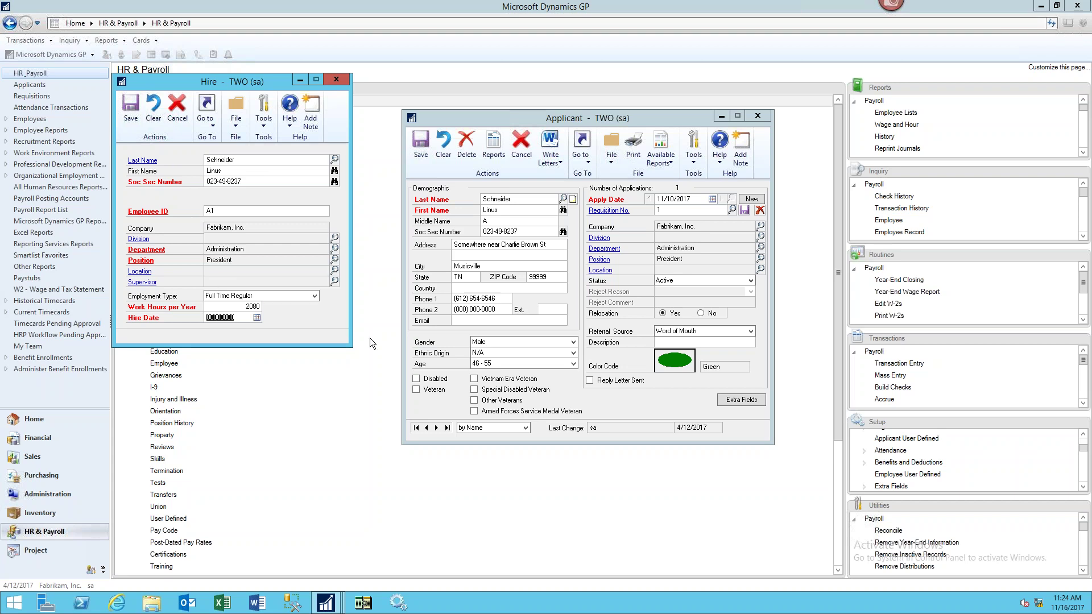
{"action": "type", "text": "111517"}
{"action": "key", "text": "Tab"}
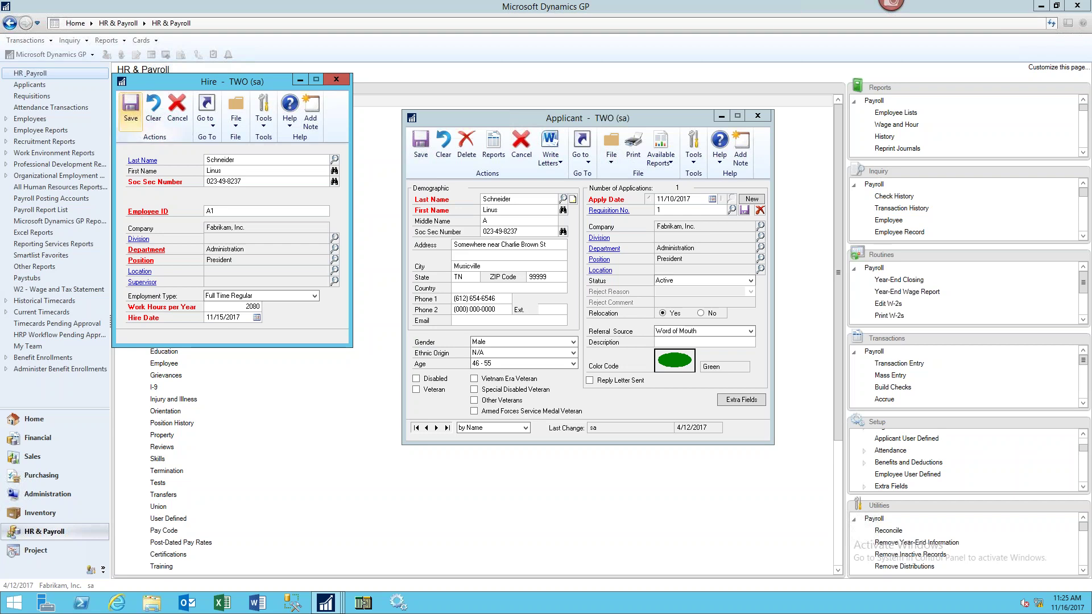
{"action": "left_click", "coordinate": [137, 121]}
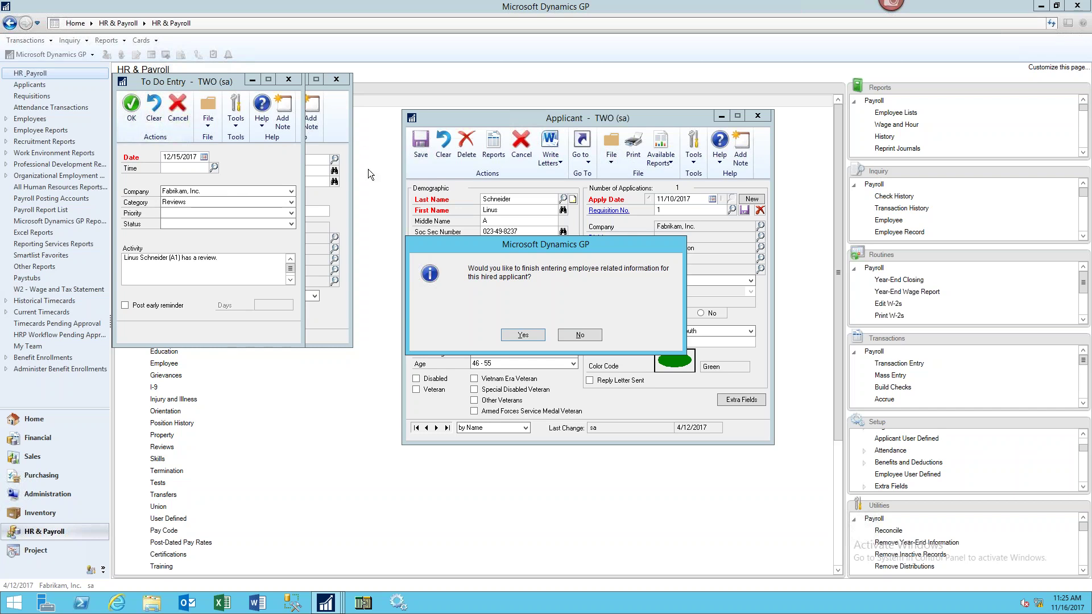
Step: Accept completing the employee information for the hired applicant, move the Employee Maintenance window clear and close the Hire window
{"action": "left_click", "coordinate": [522, 335]}
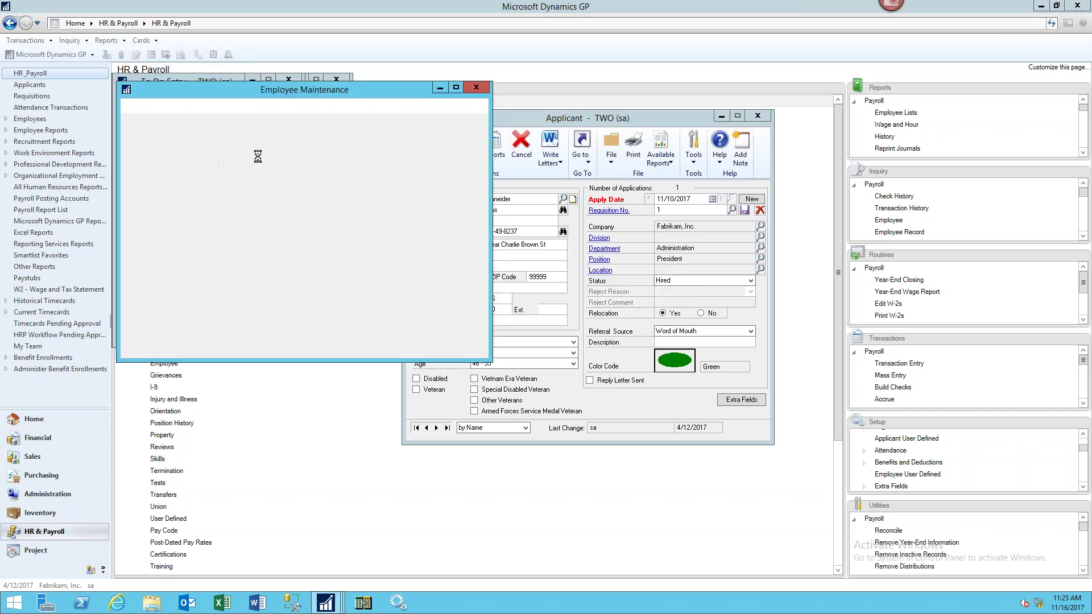
{"action": "left_click_drag", "start_coordinate": [308, 89], "coordinate": [562, 171]}
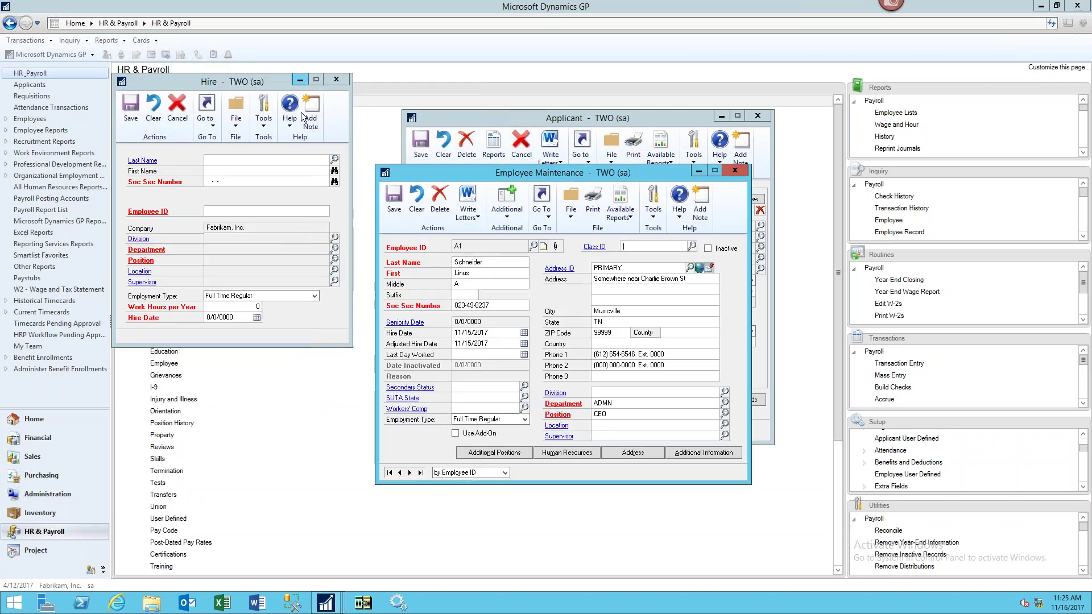
{"action": "left_click", "coordinate": [336, 79]}
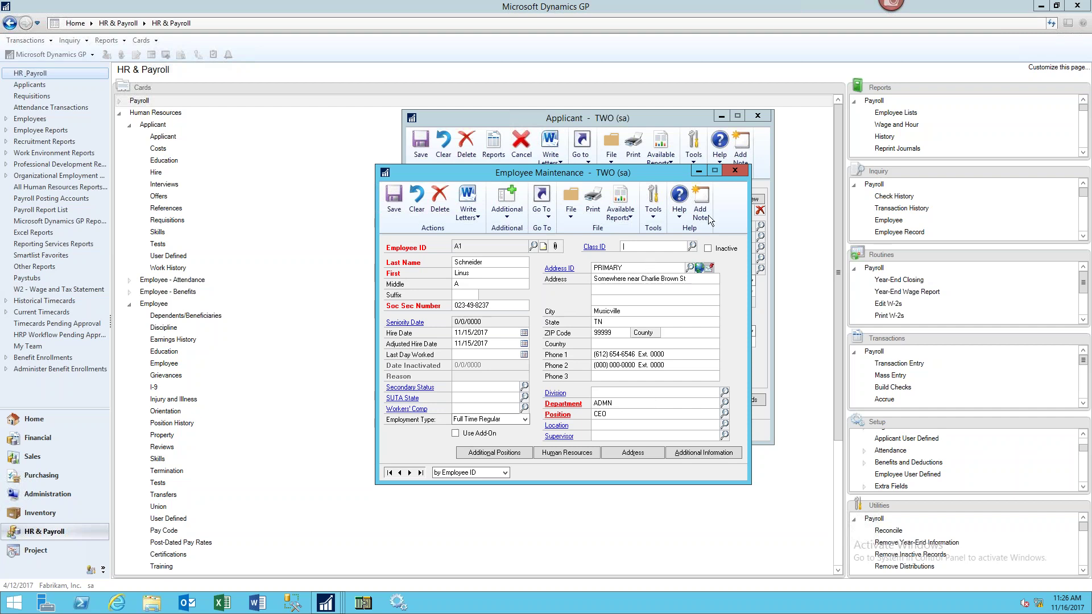
Step: Clear the new hire from Employee Maintenance, load the first employee record and close the Applicant window
{"action": "left_click", "coordinate": [418, 199]}
{"action": "left_click", "coordinate": [389, 473]}
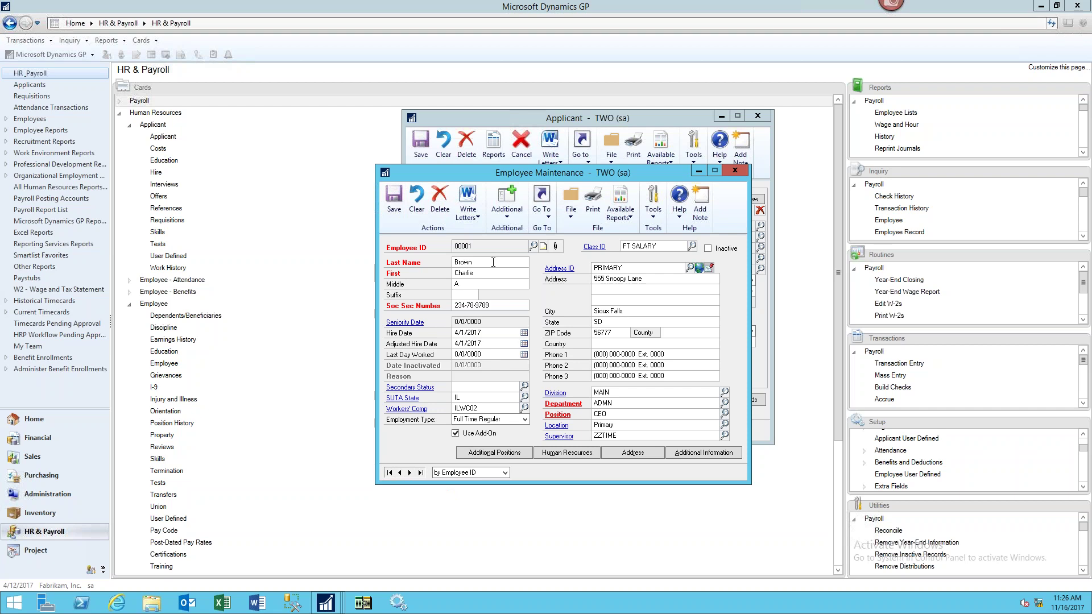
{"action": "left_click", "coordinate": [758, 115]}
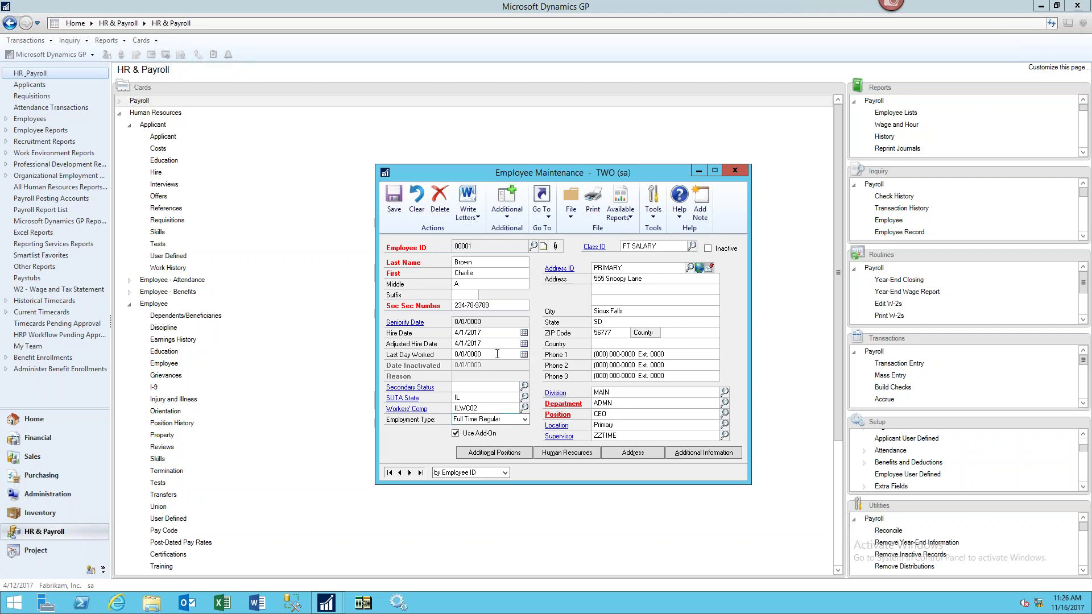
Step: View the employee's Human Resources details and look through the available HR Status options without changing the status
{"action": "left_click", "coordinate": [616, 392]}
{"action": "left_click", "coordinate": [564, 453]}
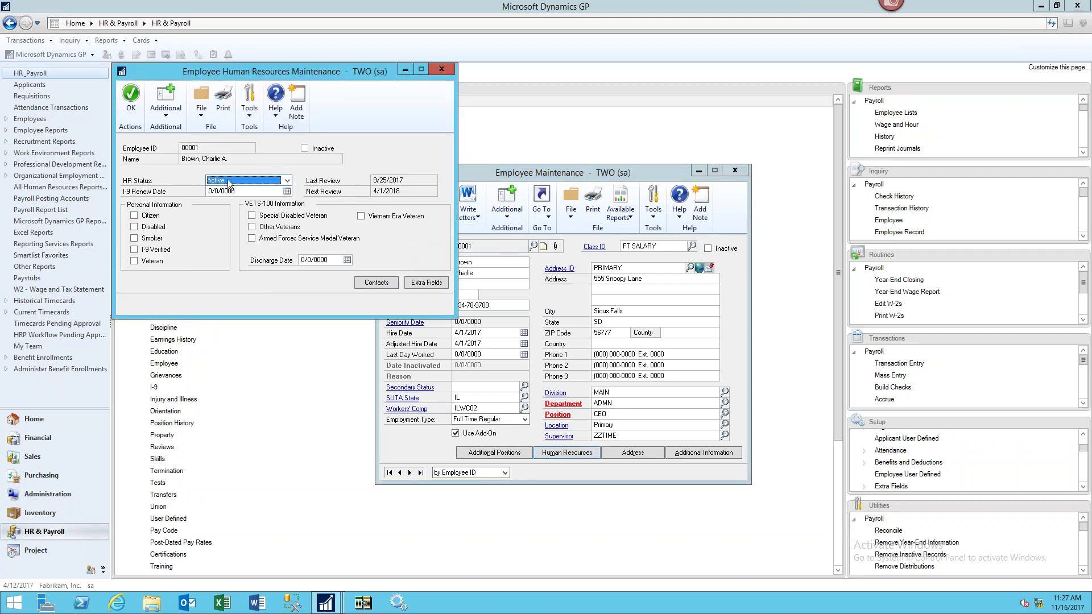
{"action": "left_click", "coordinate": [288, 181]}
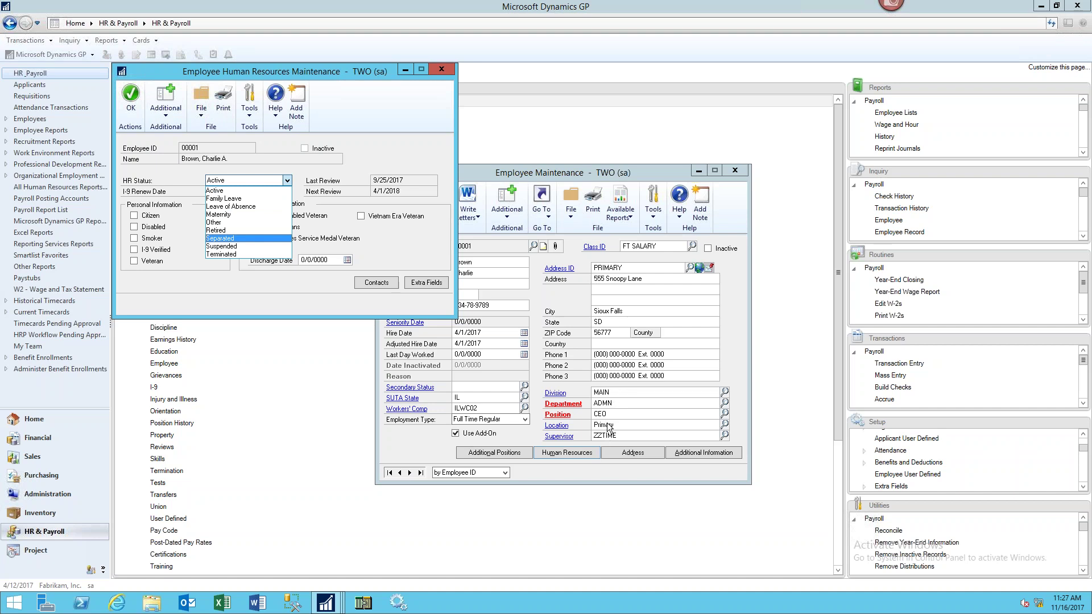
{"action": "left_click", "coordinate": [422, 120]}
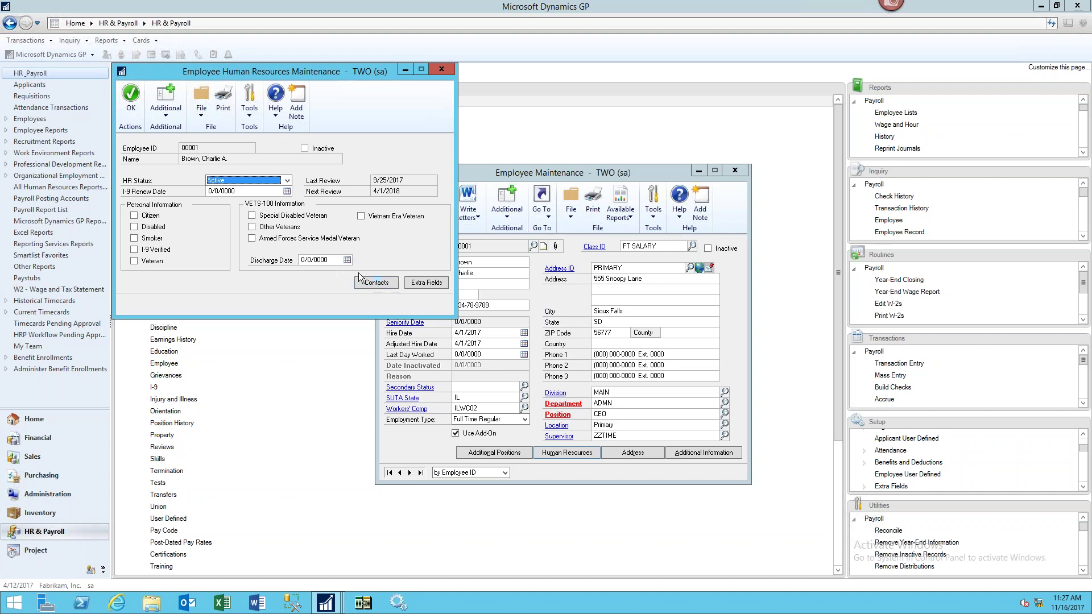
Step: View the employee's Contacts and Extra Fields, and close the Employee Human Resources Maintenance window
{"action": "left_click", "coordinate": [378, 283]}
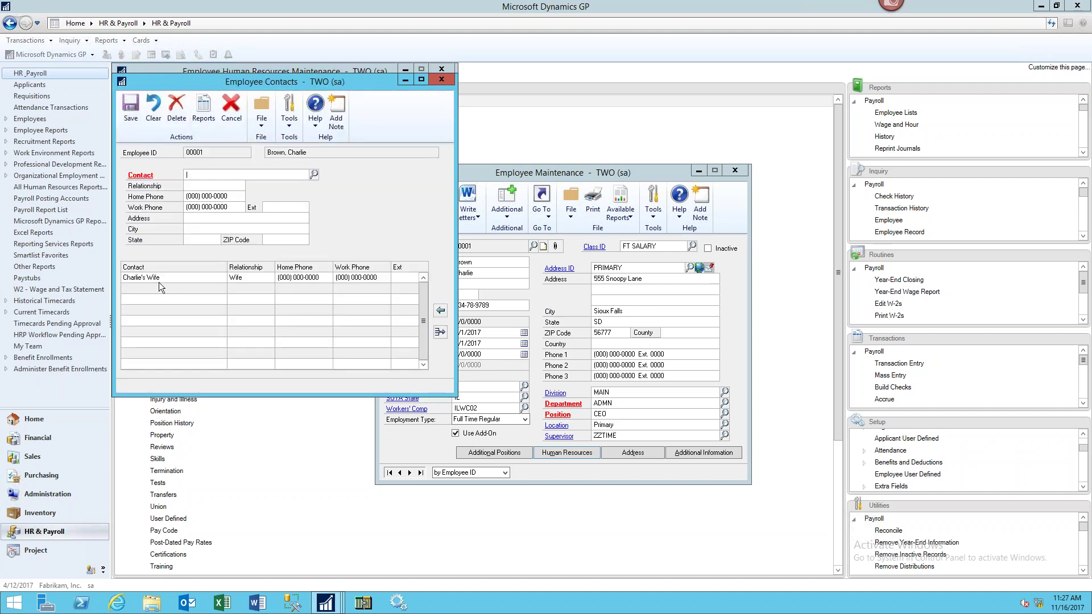
{"action": "left_click", "coordinate": [159, 281]}
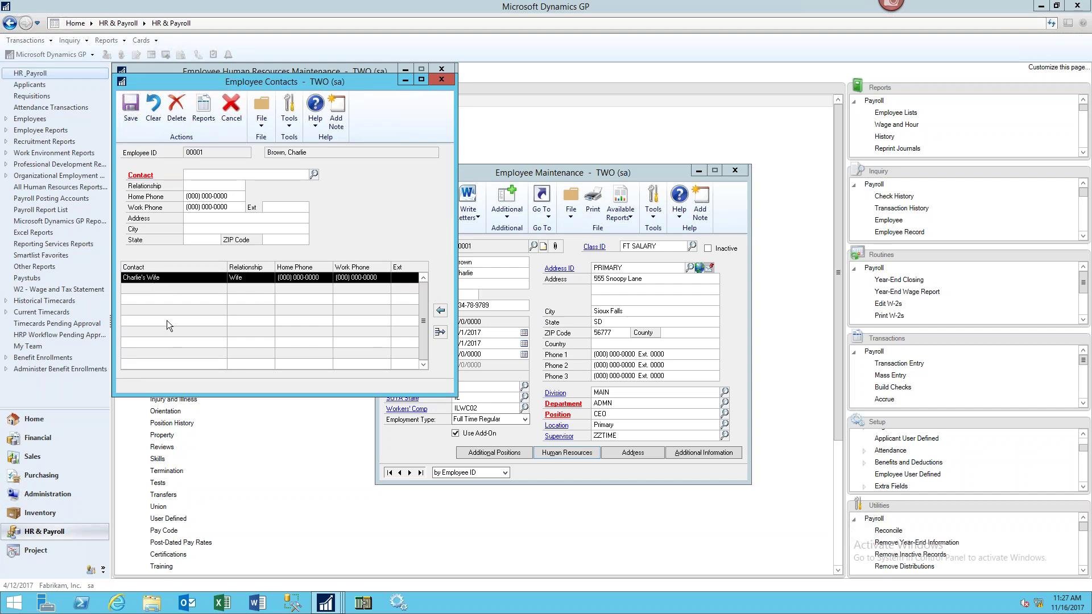
{"action": "left_click", "coordinate": [449, 84]}
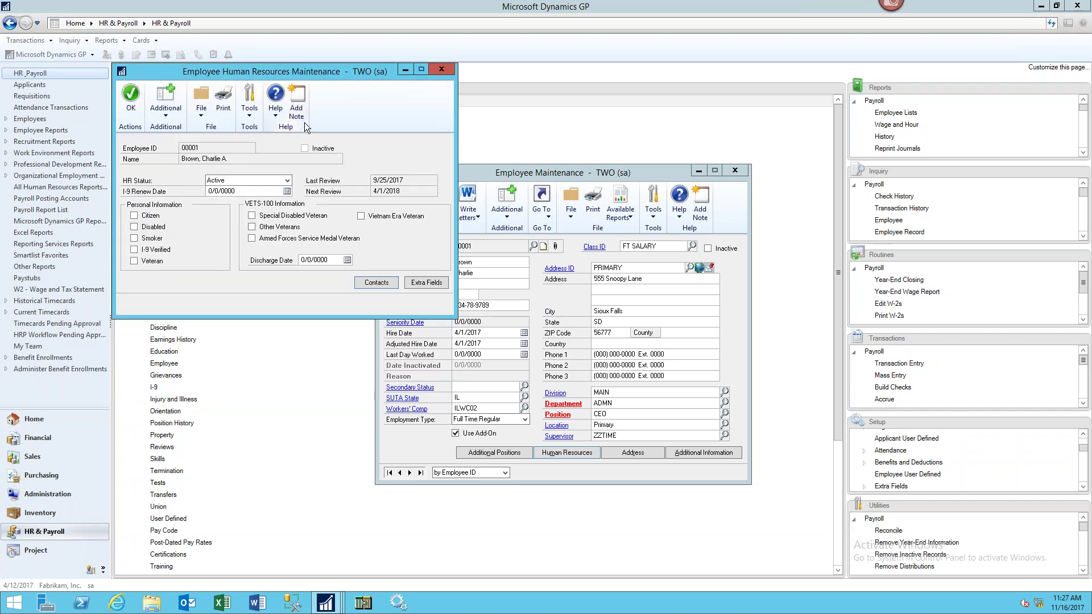
{"action": "left_click", "coordinate": [427, 282]}
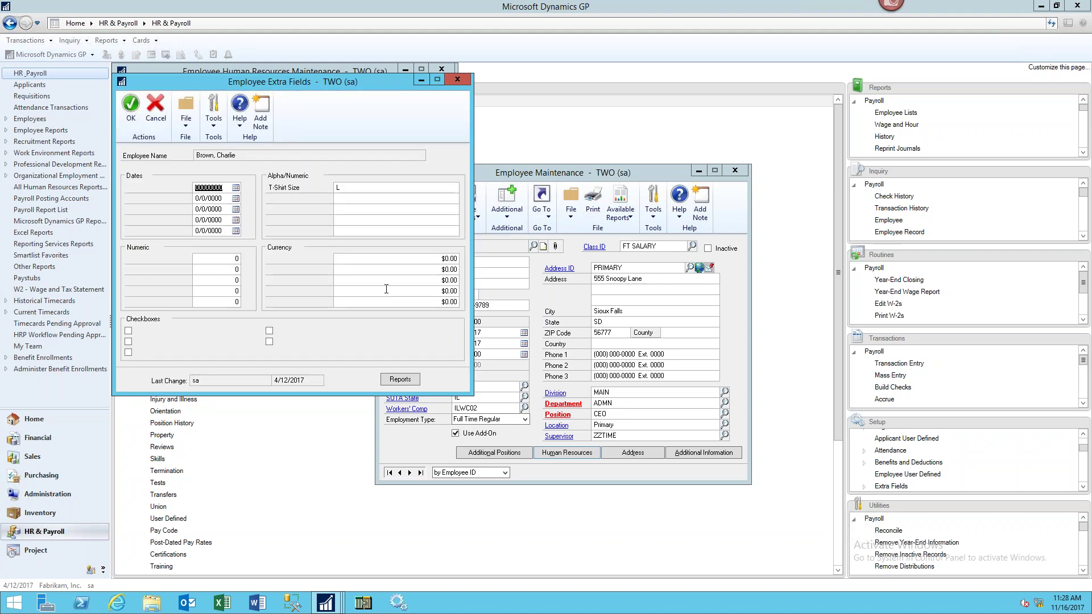
{"action": "left_click", "coordinate": [457, 79]}
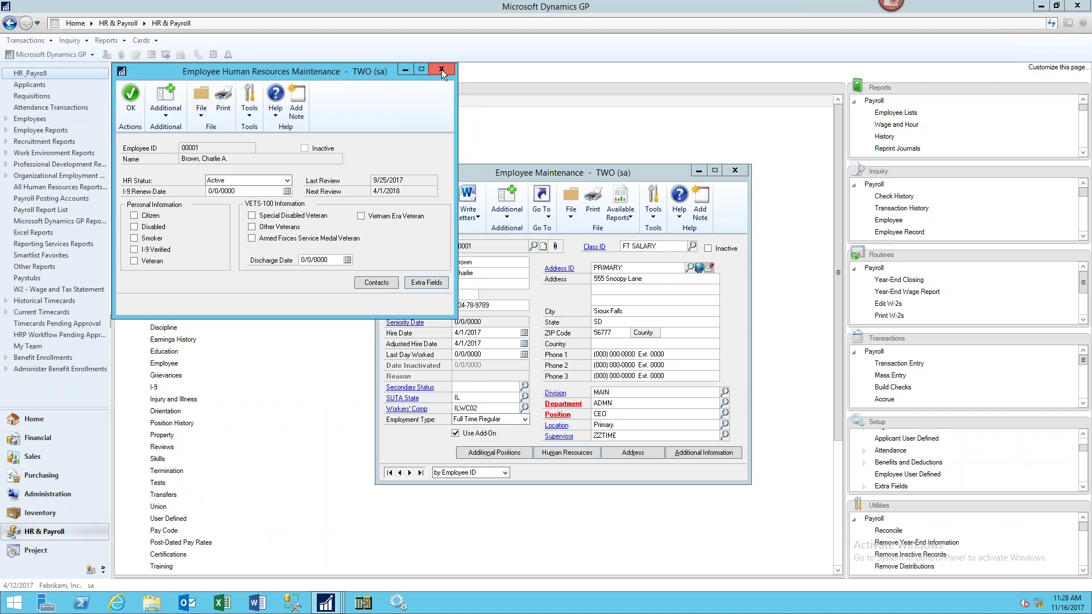
{"action": "left_click", "coordinate": [441, 69]}
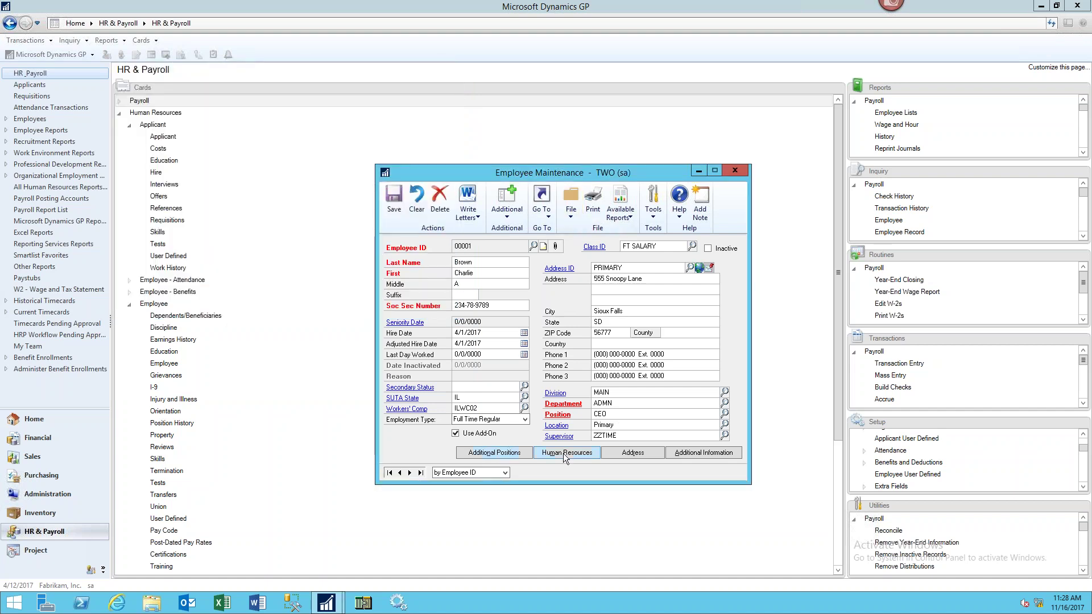
Step: View the employee's additional positions with division, supervisor and effective date details expanded, and close the window
{"action": "left_click", "coordinate": [492, 453]}
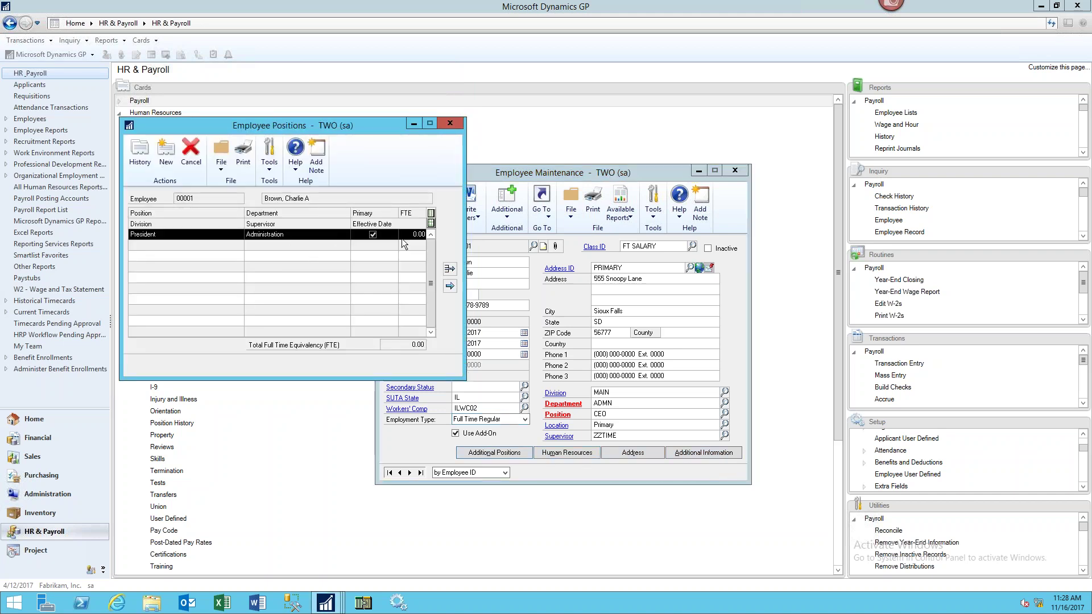
{"action": "left_click", "coordinate": [431, 224]}
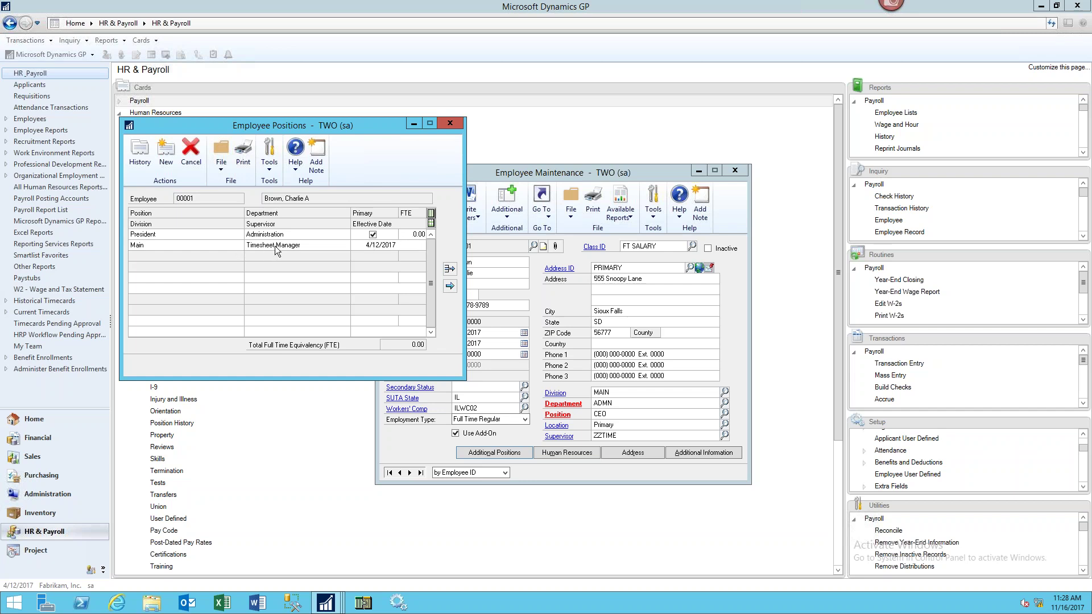
{"action": "left_click", "coordinate": [418, 238]}
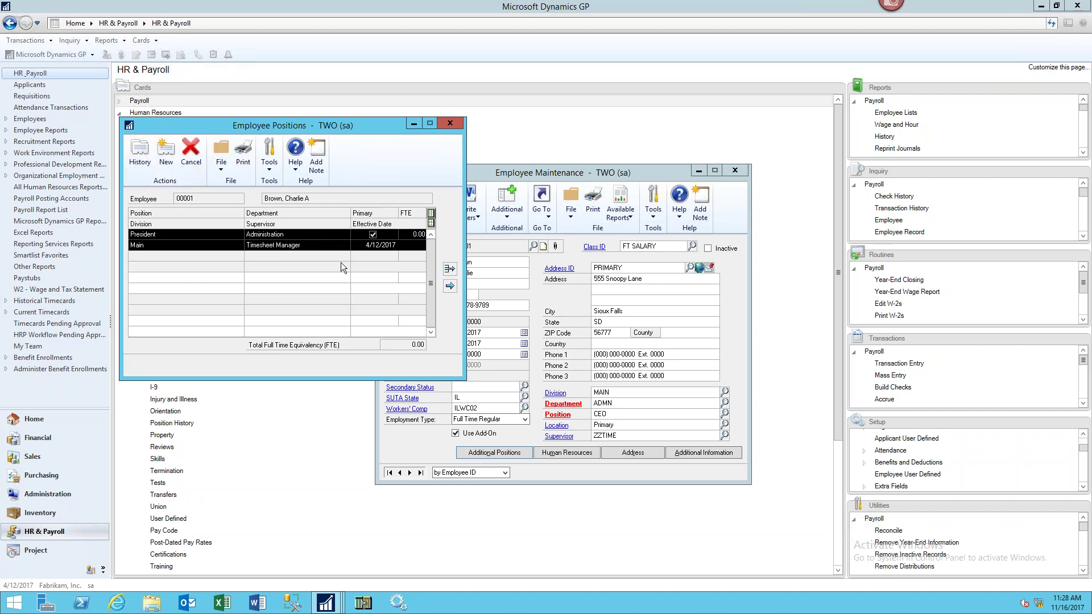
{"action": "left_click", "coordinate": [449, 122]}
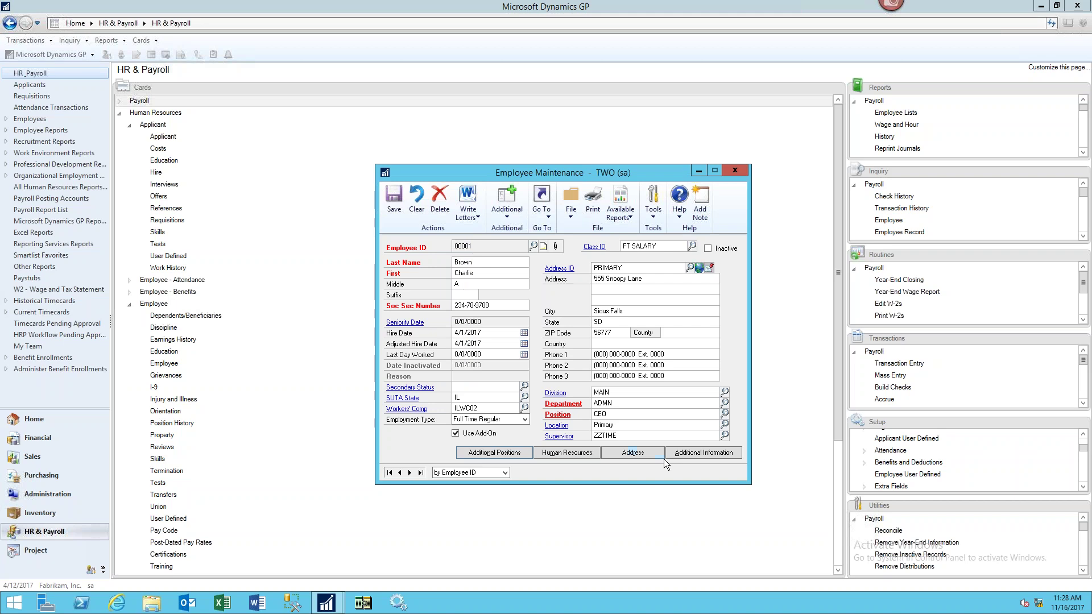
Step: View the employee's Address Maintenance and Additional Information windows, closing each one
{"action": "left_click", "coordinate": [635, 455]}
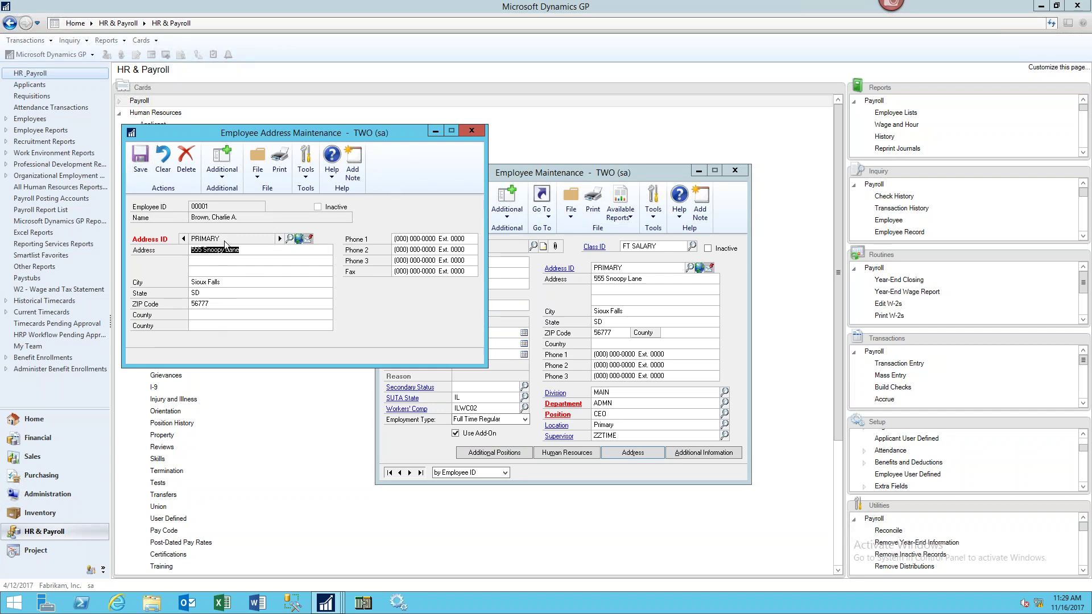
{"action": "left_click", "coordinate": [472, 134]}
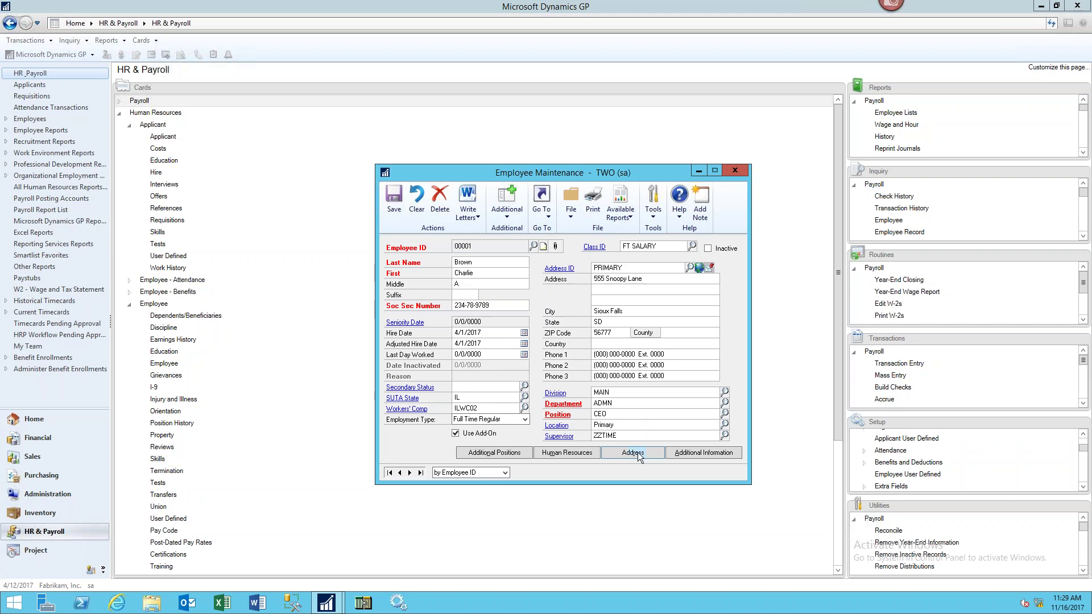
{"action": "left_click", "coordinate": [694, 454]}
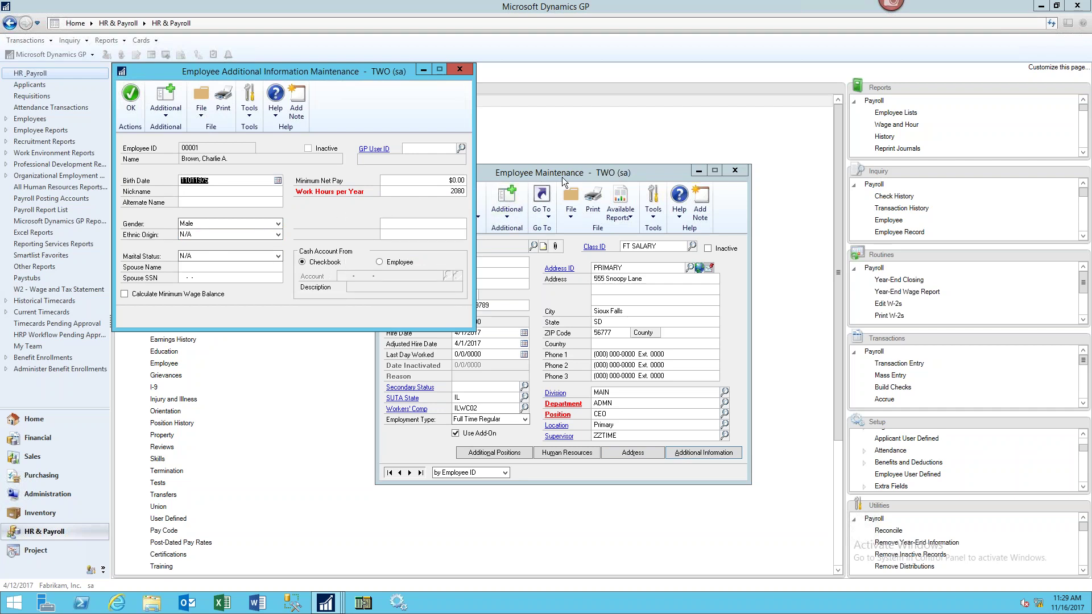
{"action": "left_click", "coordinate": [131, 107]}
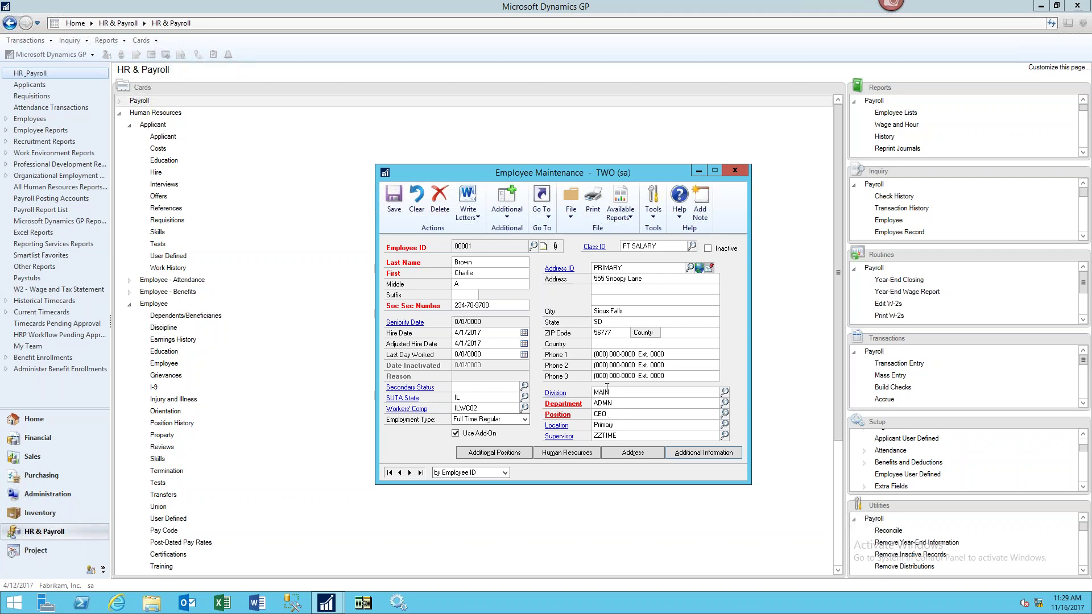
Step: Review the employee's division, location and supervisor assignments, and open the setup of the CEO position
{"action": "double_click", "coordinate": [608, 393]}
{"action": "double_click", "coordinate": [606, 425]}
{"action": "double_click", "coordinate": [609, 435]}
{"action": "left_click", "coordinate": [611, 414]}
{"action": "left_click", "coordinate": [556, 415]}
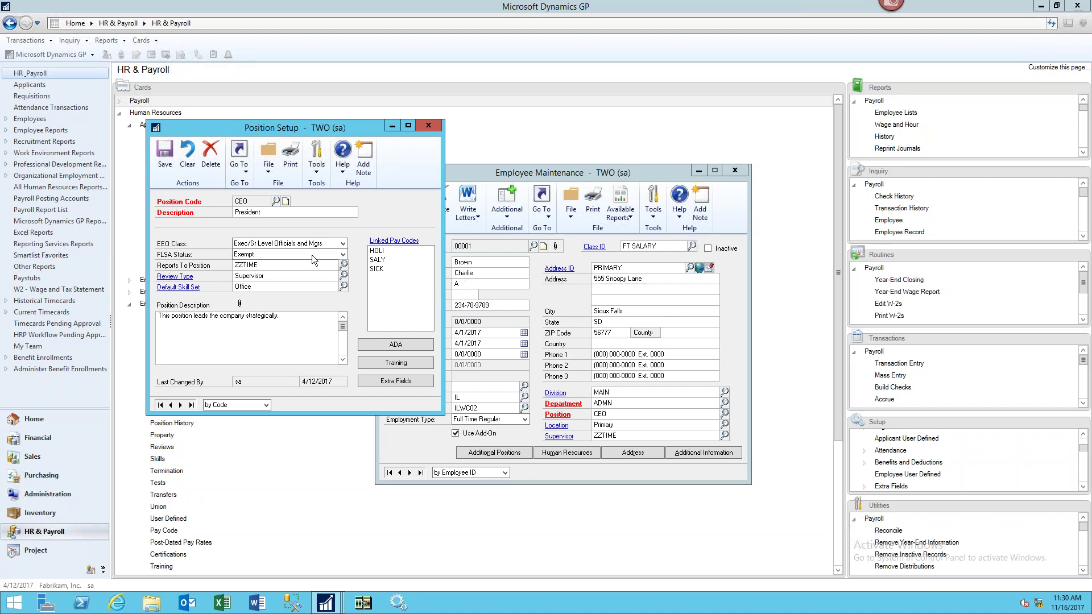
Step: Review the CEO position's EEO Class and FLSA Status options and move through its reporting position to the review type
{"action": "left_click", "coordinate": [265, 245]}
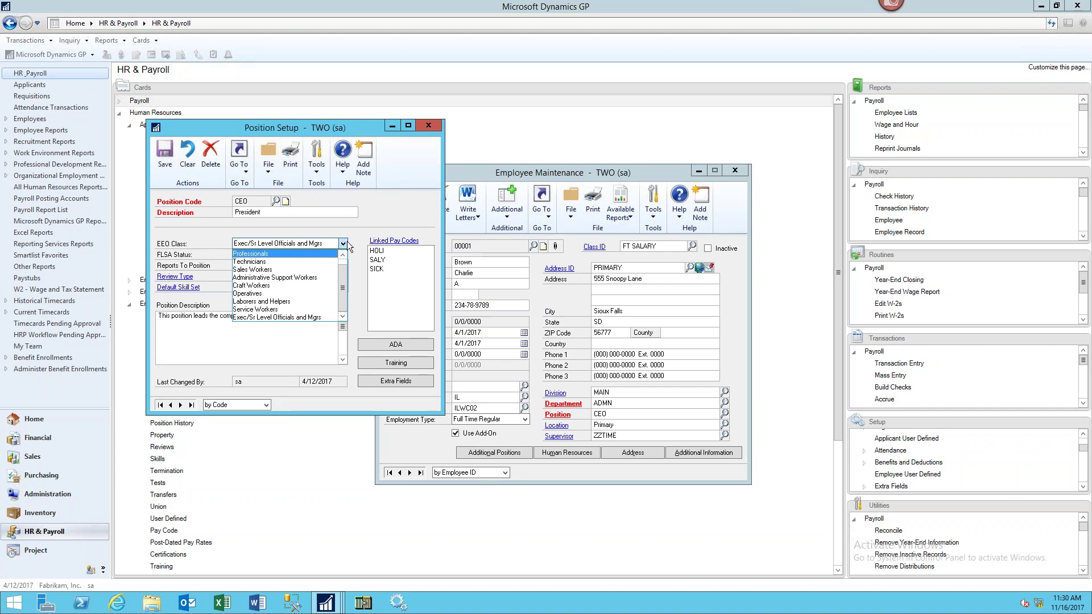
{"action": "left_click", "coordinate": [349, 243]}
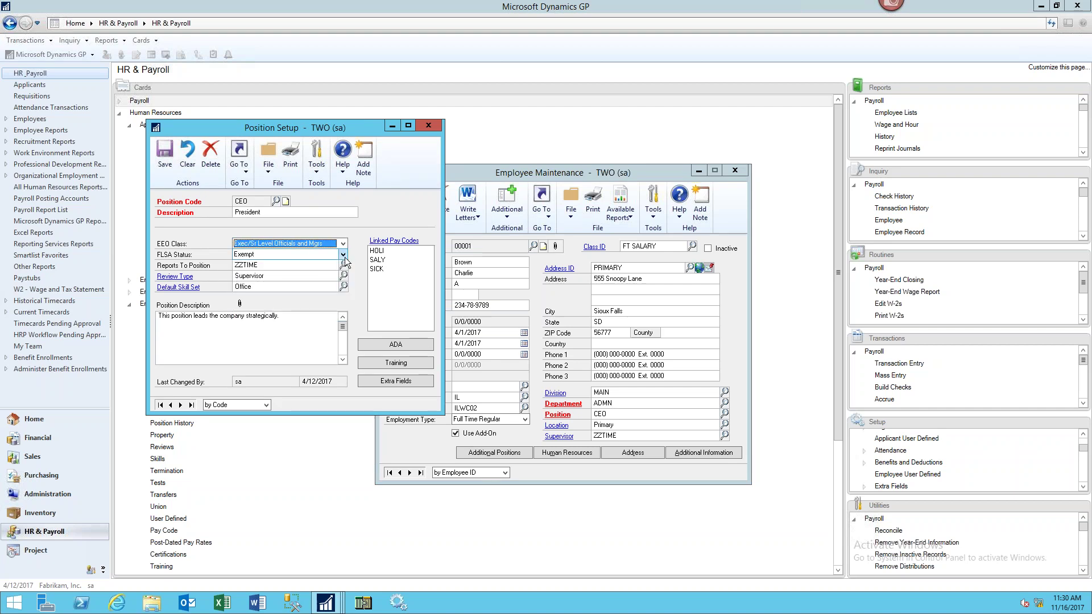
{"action": "left_click", "coordinate": [344, 256]}
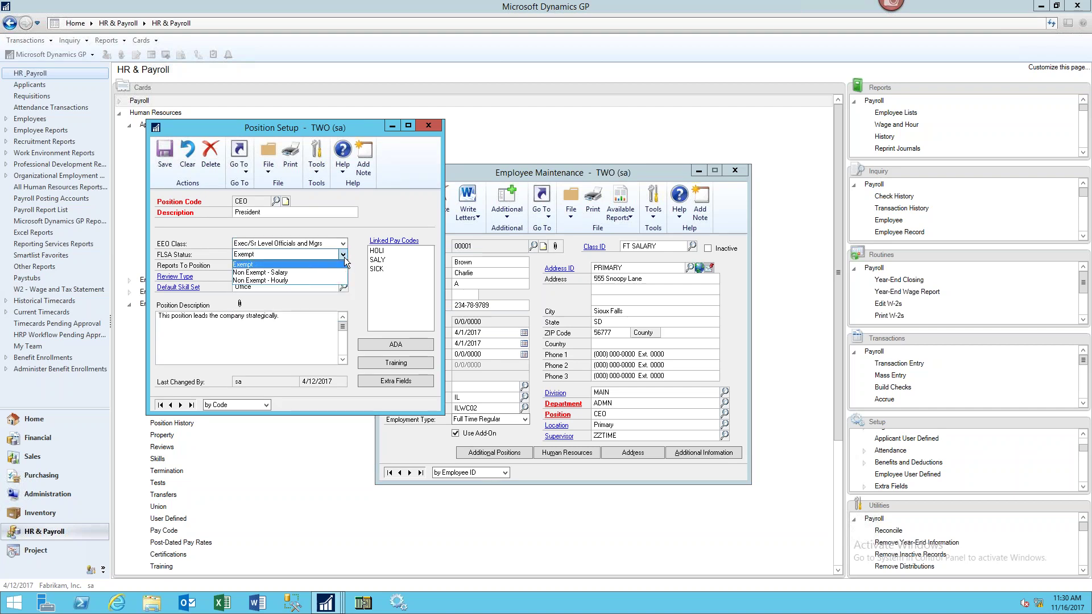
{"action": "left_click", "coordinate": [344, 257]}
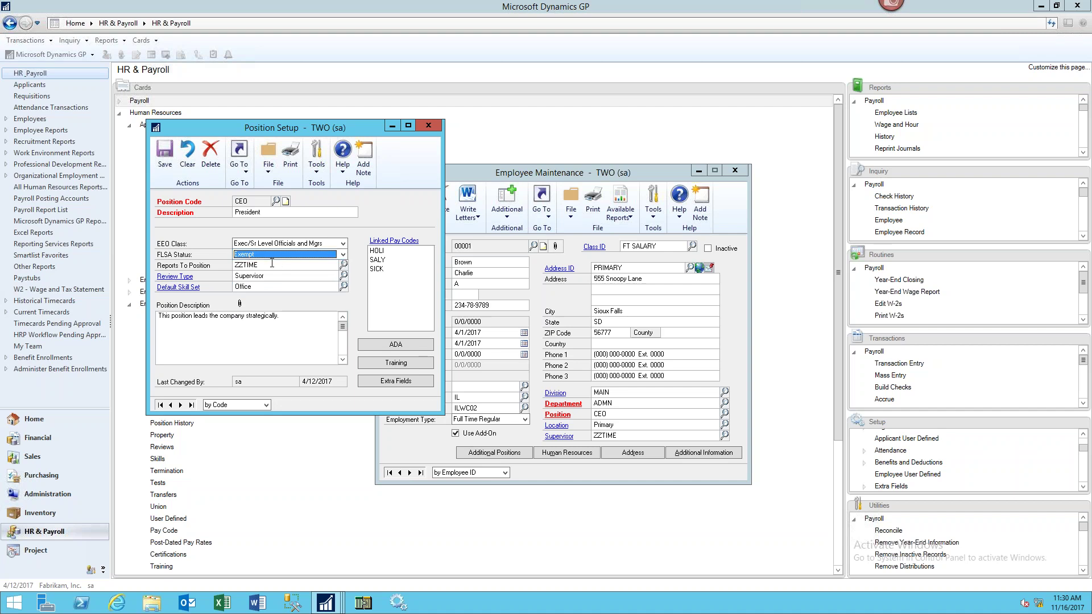
{"action": "key", "text": "Tab"}
{"action": "key", "text": "Tab"}
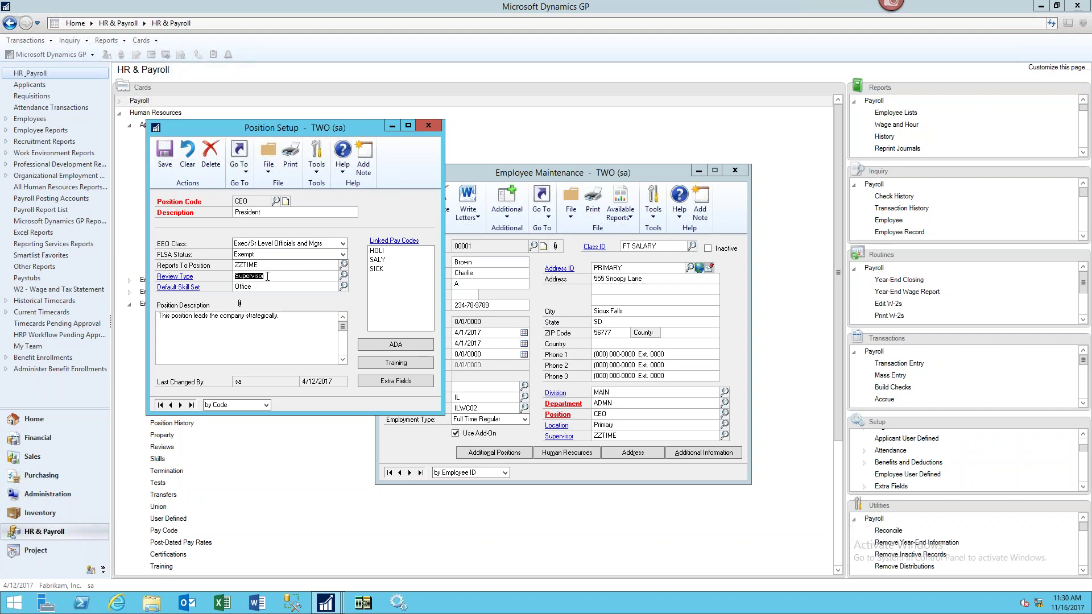
Step: Examine the review categories and intervals of the Supervisor review policy, and close Review Policies Setup
{"action": "left_click", "coordinate": [181, 277]}
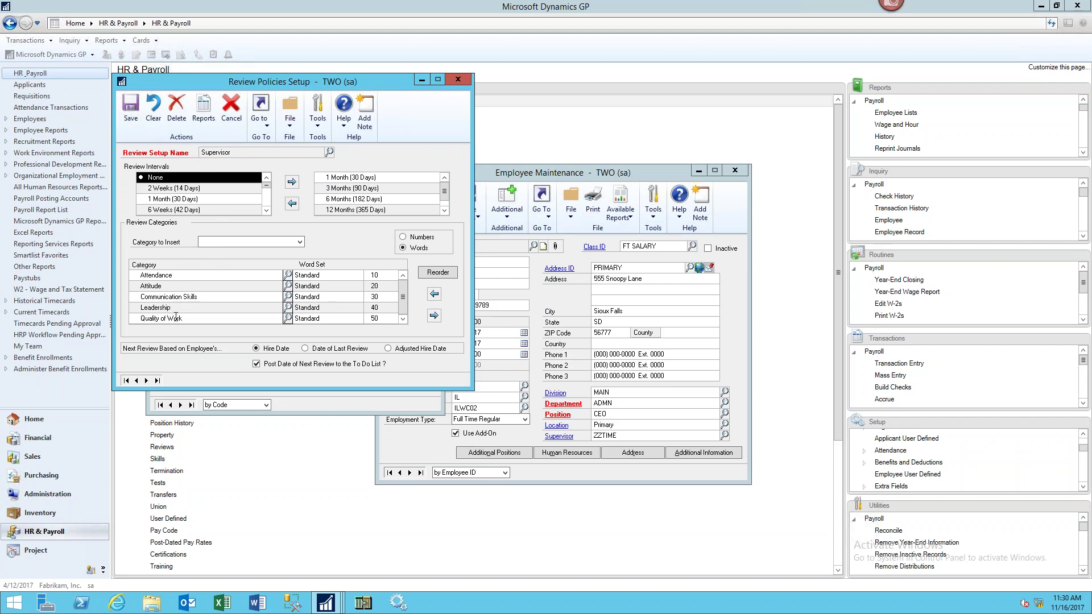
{"action": "left_click", "coordinate": [178, 276]}
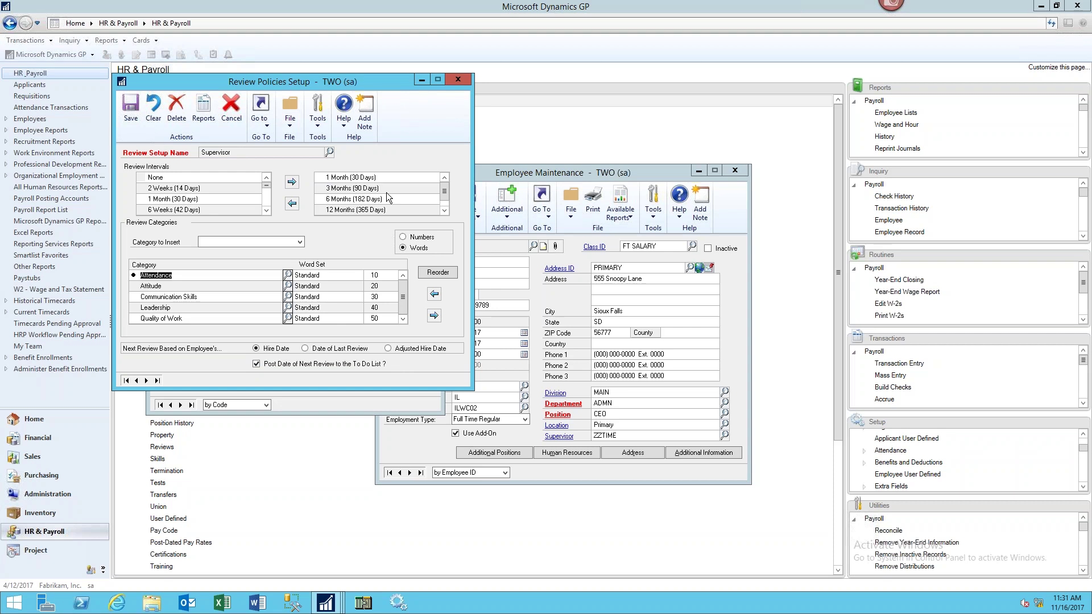
{"action": "left_click", "coordinate": [446, 210]}
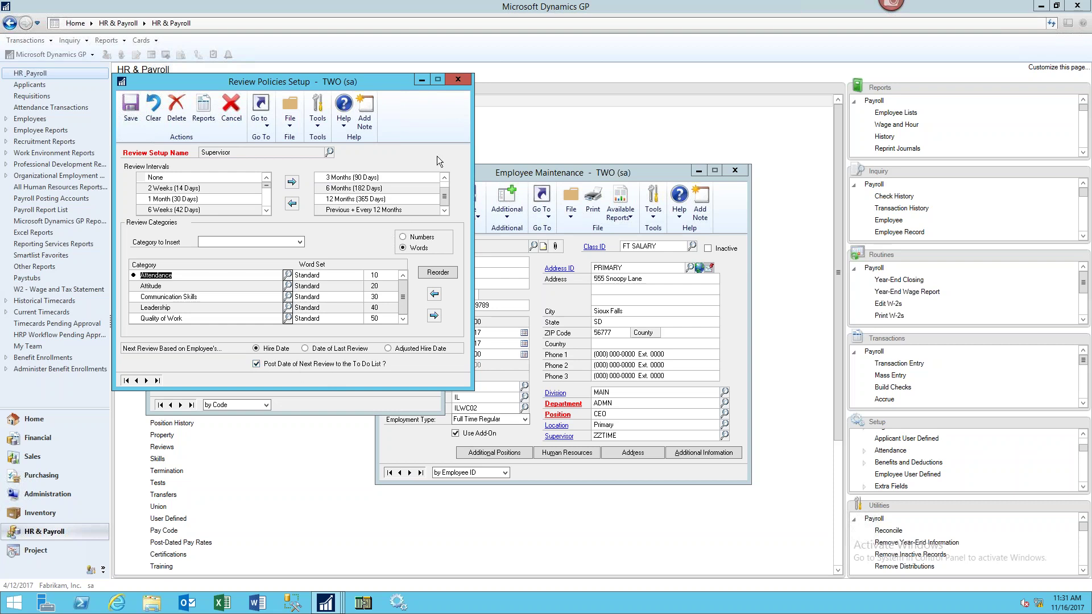
{"action": "left_click", "coordinate": [460, 82]}
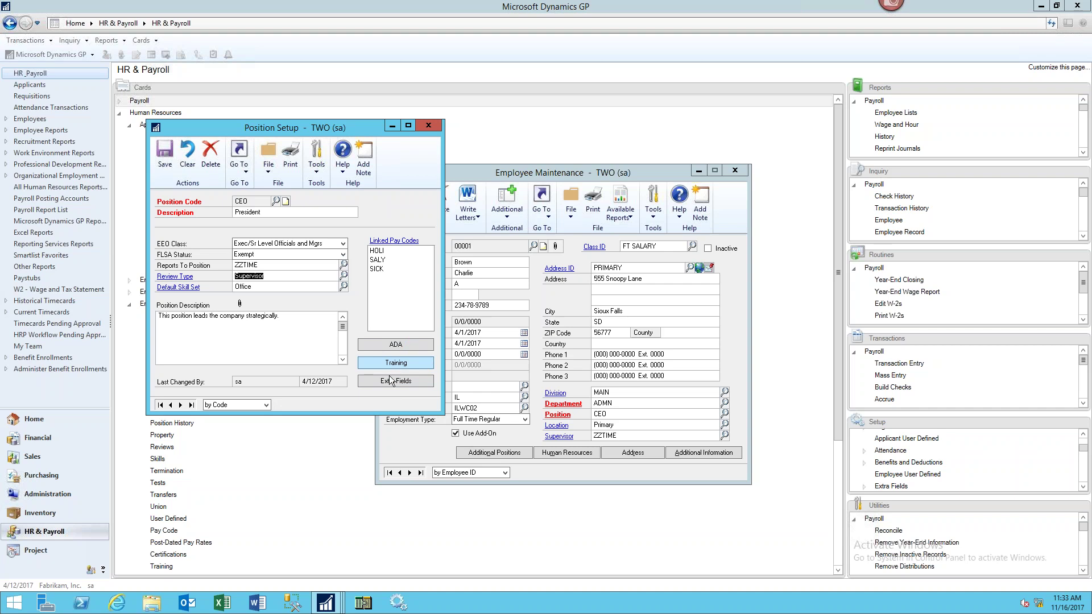
Step: View the first two pages of the CEO position's ADA Physical Requirements and close them
{"action": "left_click", "coordinate": [400, 345]}
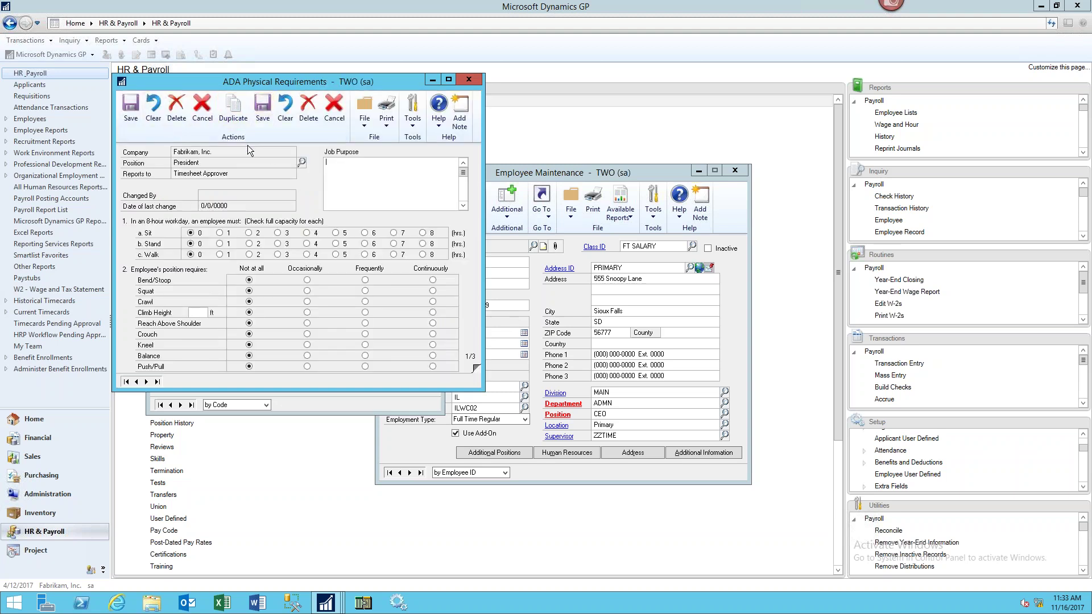
{"action": "left_click", "coordinate": [476, 370]}
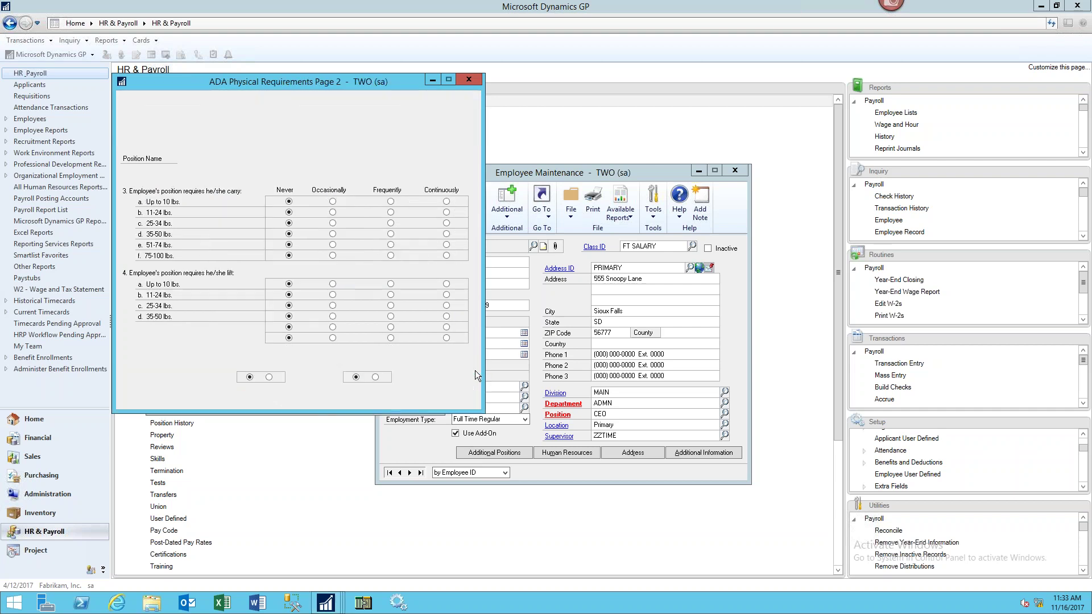
{"action": "left_click", "coordinate": [470, 82]}
{"action": "left_click", "coordinate": [469, 80]}
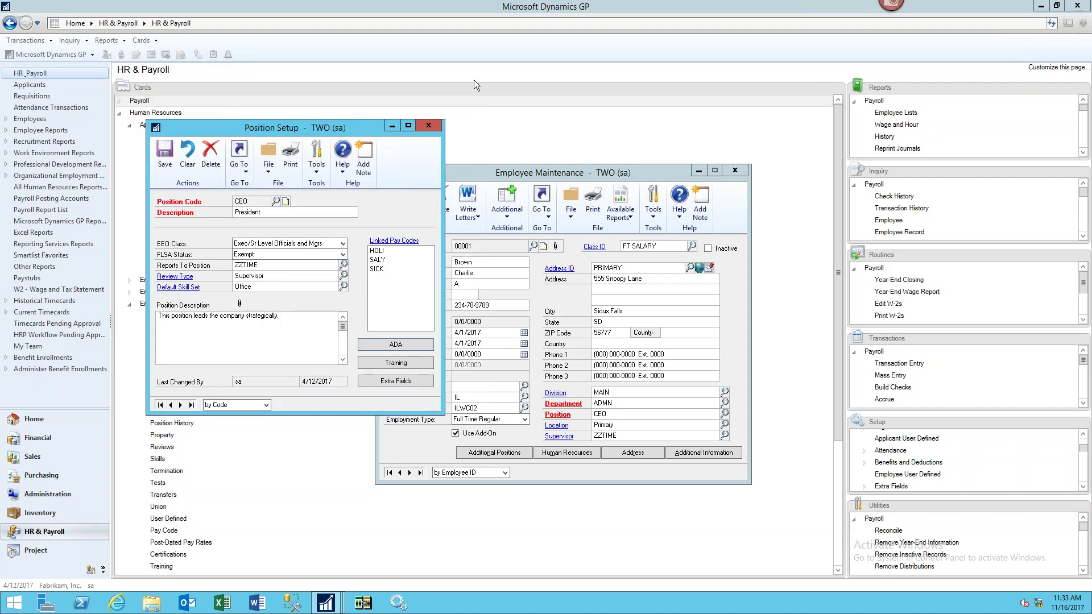
Step: Close the CEO position setup, view the setup of the employee's ADMN department, and close it
{"action": "left_click", "coordinate": [428, 126]}
{"action": "left_click", "coordinate": [611, 406]}
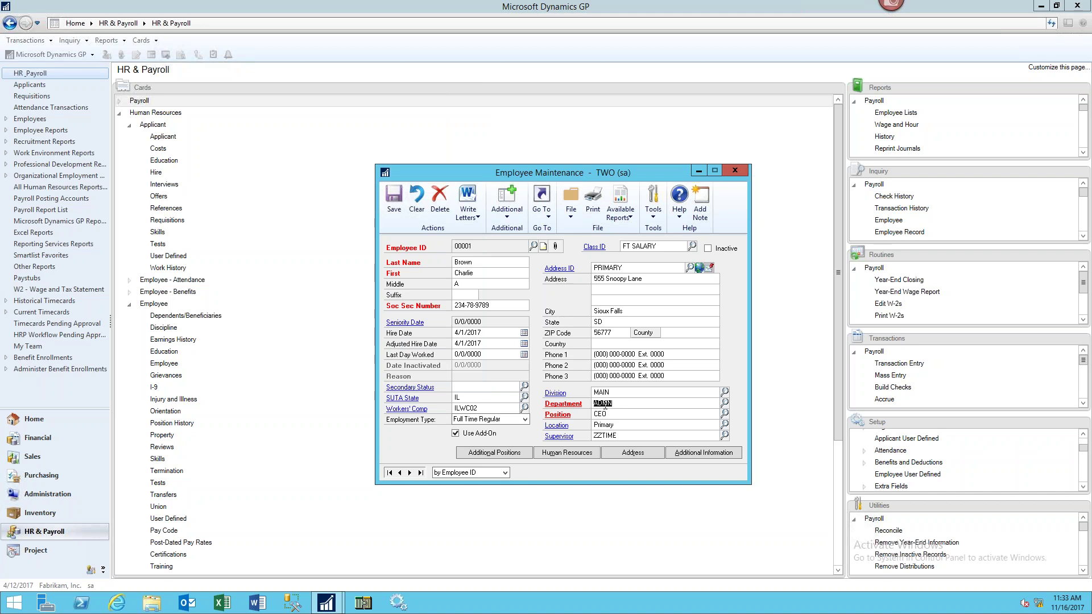
{"action": "left_click", "coordinate": [559, 407]}
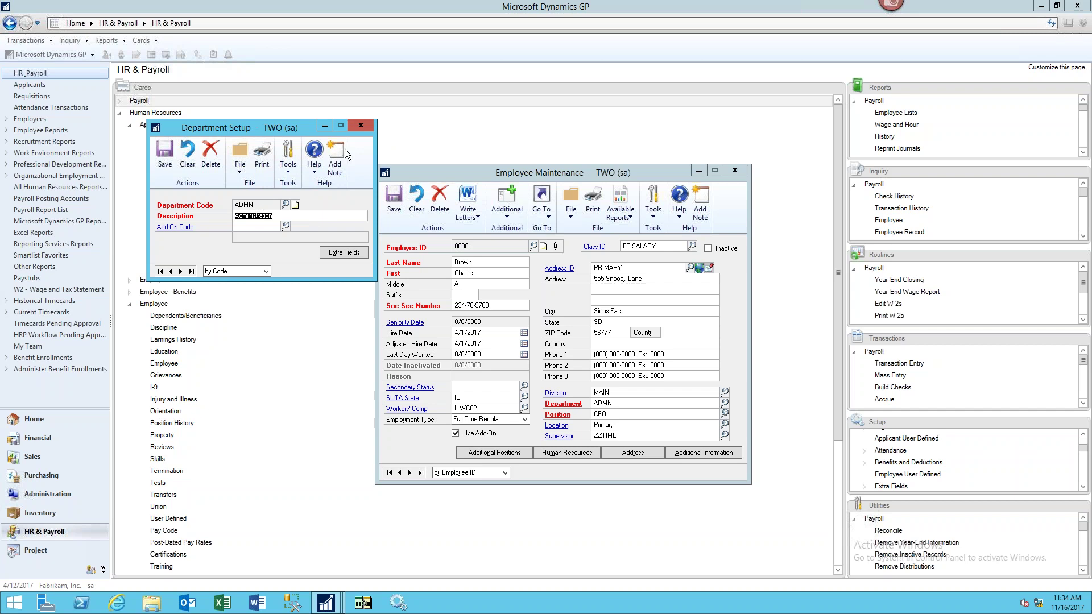
{"action": "left_click", "coordinate": [366, 128]}
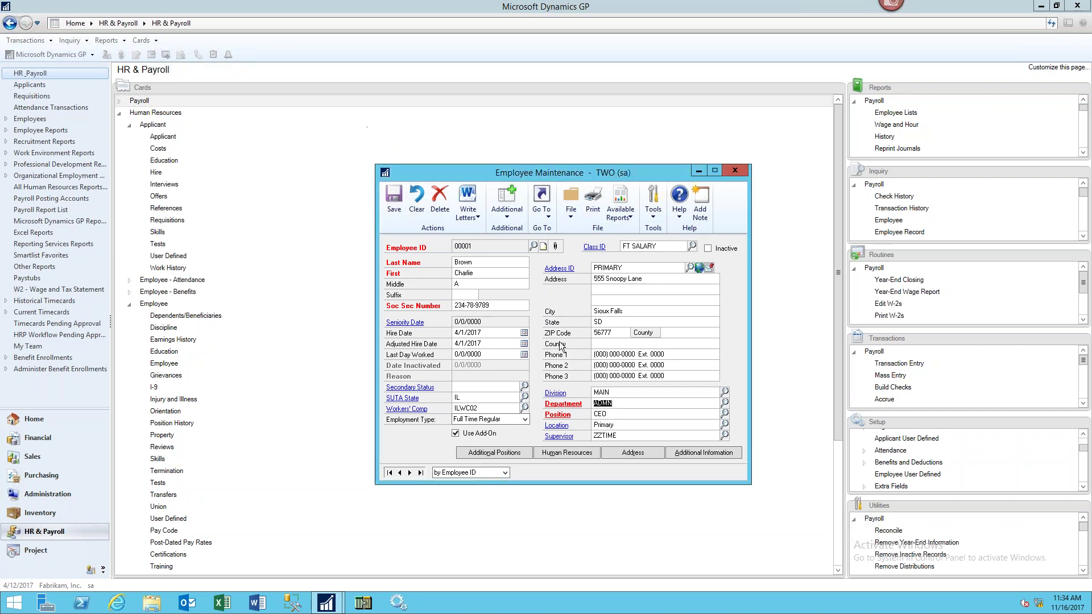
Step: Open the employee's payroll tax information and review the number of exemptions and the federal filing status options
{"action": "left_click", "coordinate": [543, 213]}
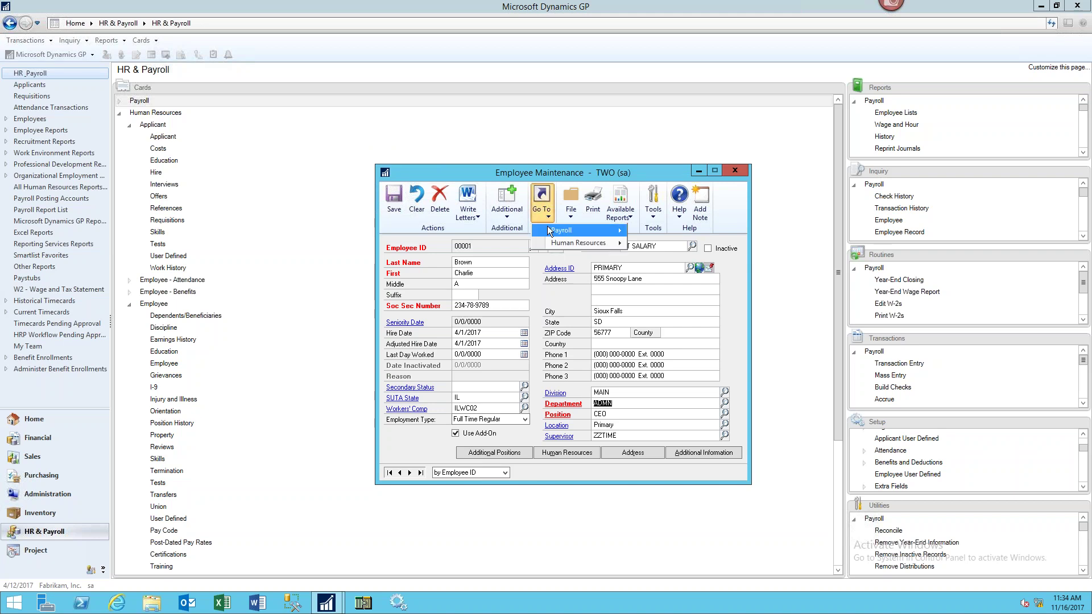
{"action": "mouse_move", "coordinate": [548, 226]}
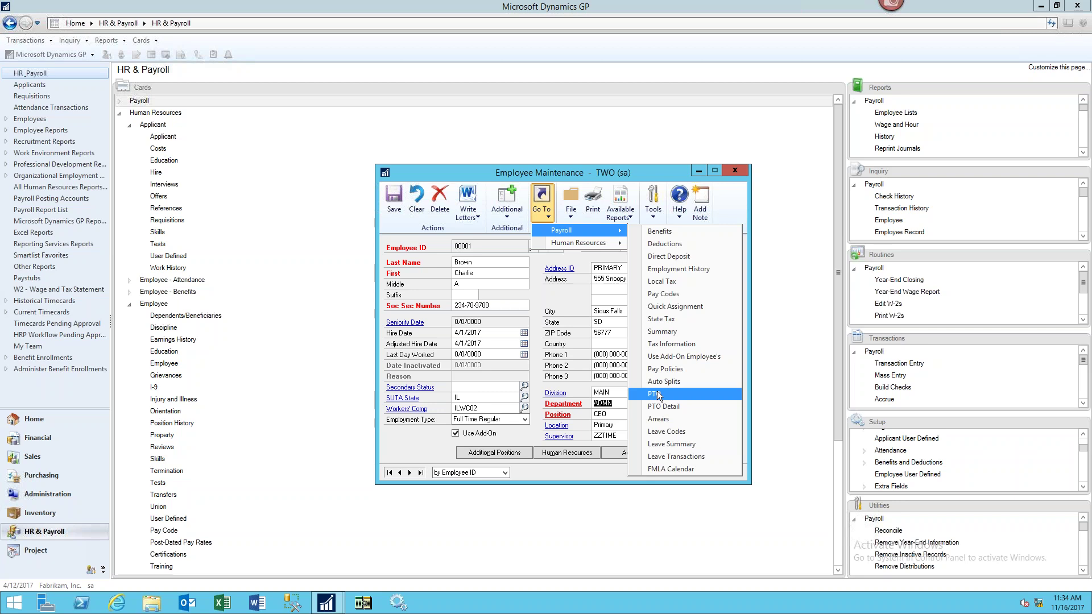
{"action": "key", "text": "Up"}
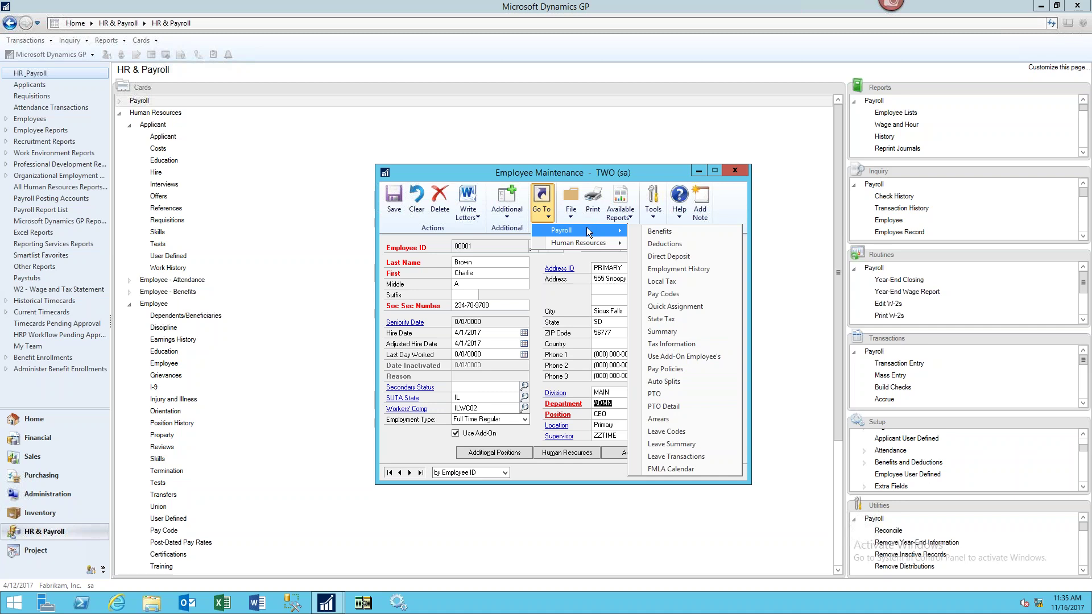
{"action": "left_click", "coordinate": [661, 346]}
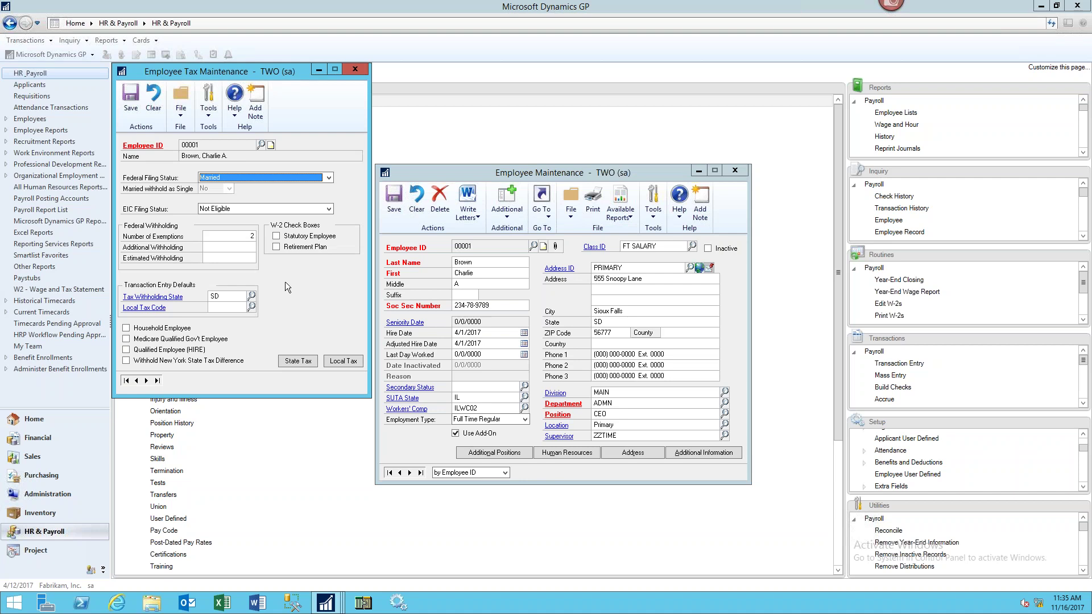
{"action": "left_click", "coordinate": [225, 235]}
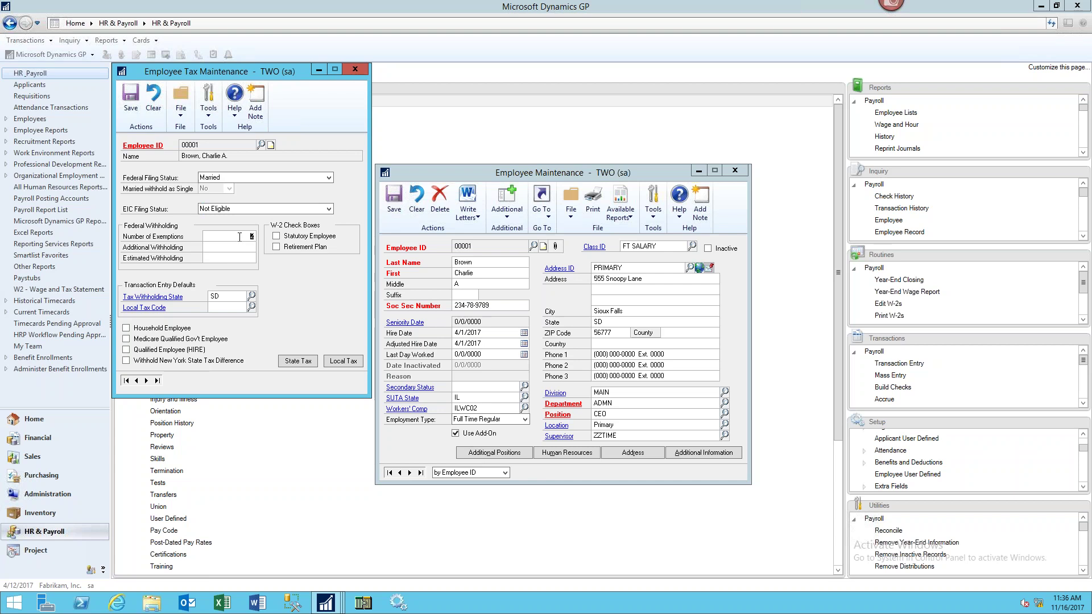
{"action": "left_click", "coordinate": [218, 178]}
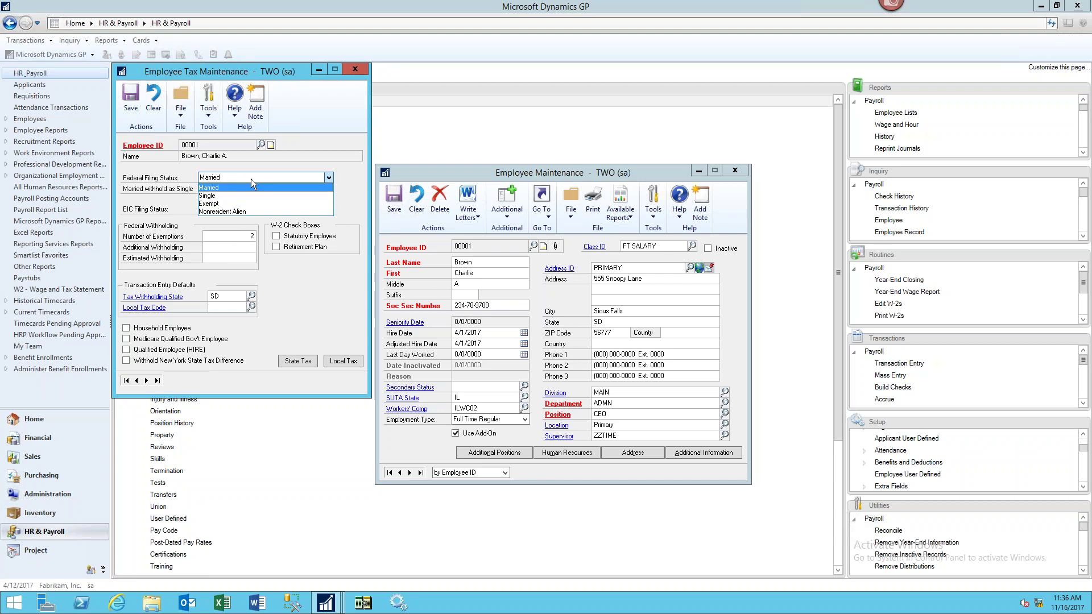
{"action": "left_click", "coordinate": [251, 180]}
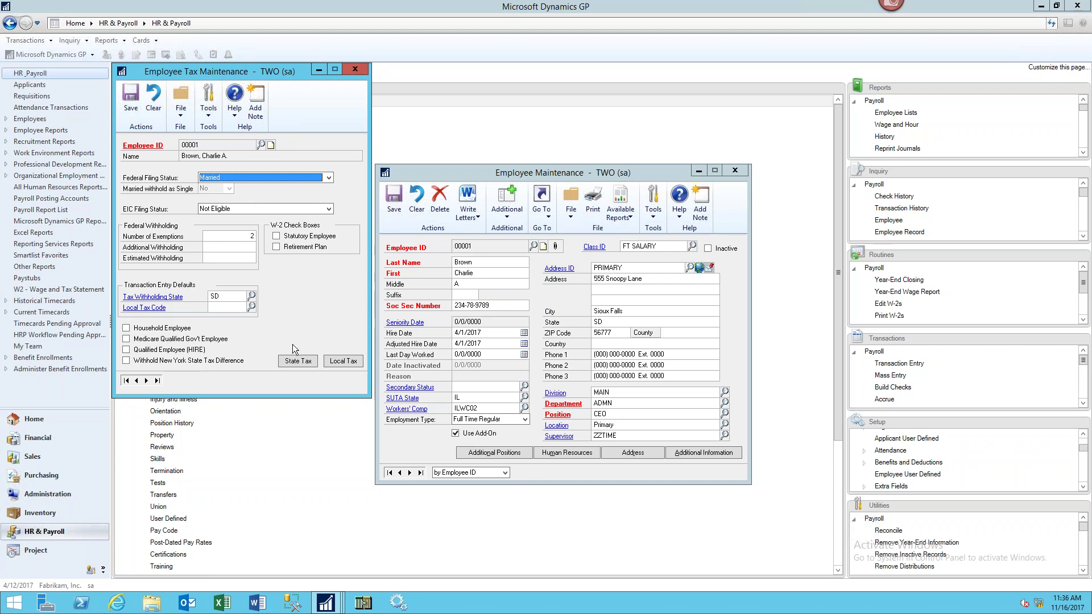
Step: Open the employee's state tax maintenance, check the South Dakota filing status options, and look up Minnesota as the state
{"action": "left_click", "coordinate": [296, 362]}
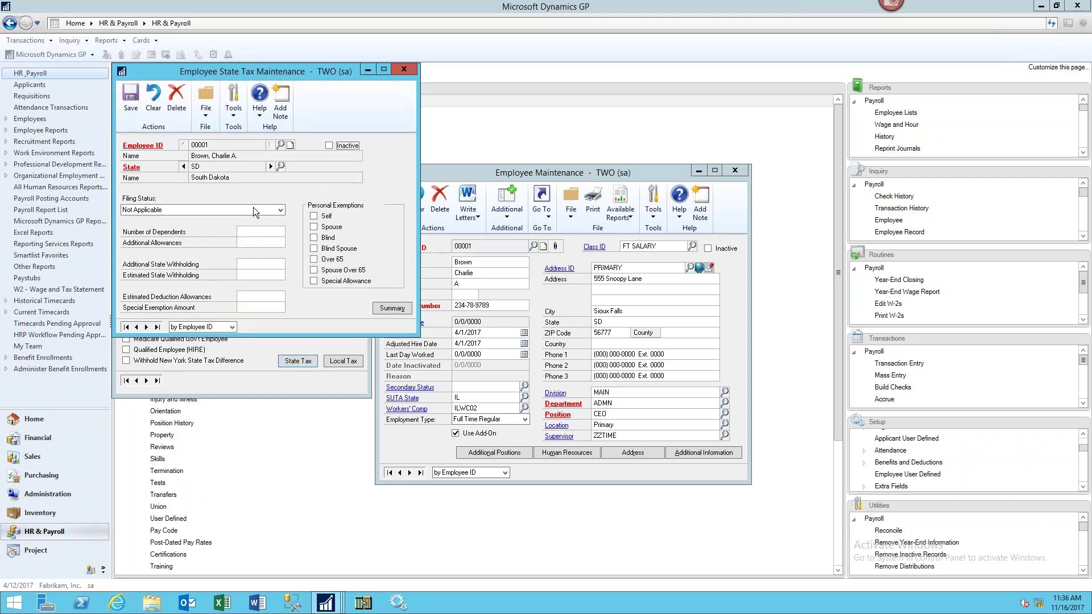
{"action": "left_click", "coordinate": [250, 210]}
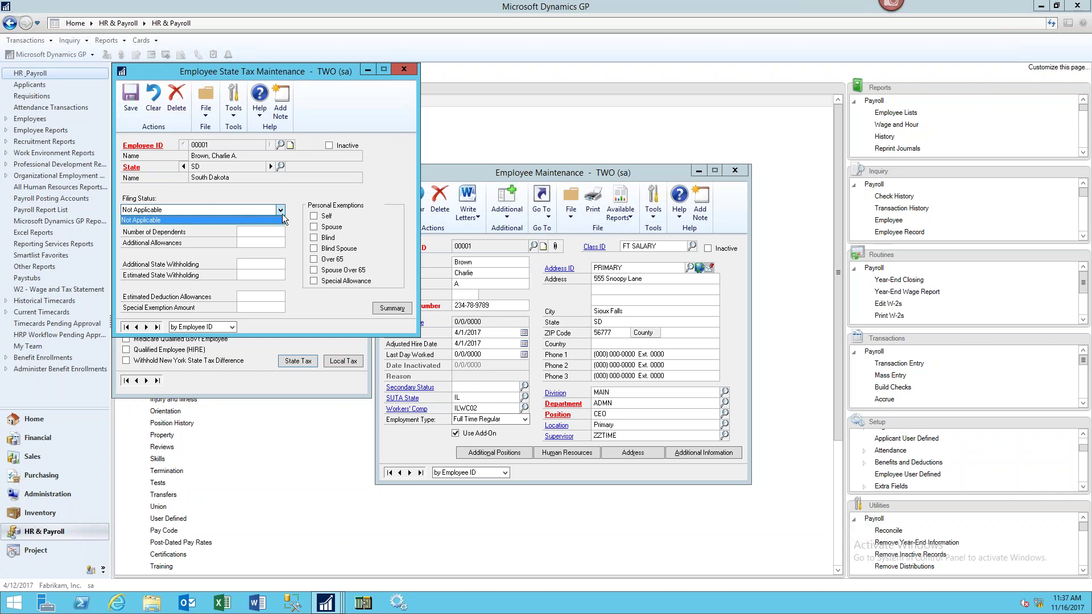
{"action": "left_click", "coordinate": [282, 165]}
{"action": "left_click", "coordinate": [282, 166]}
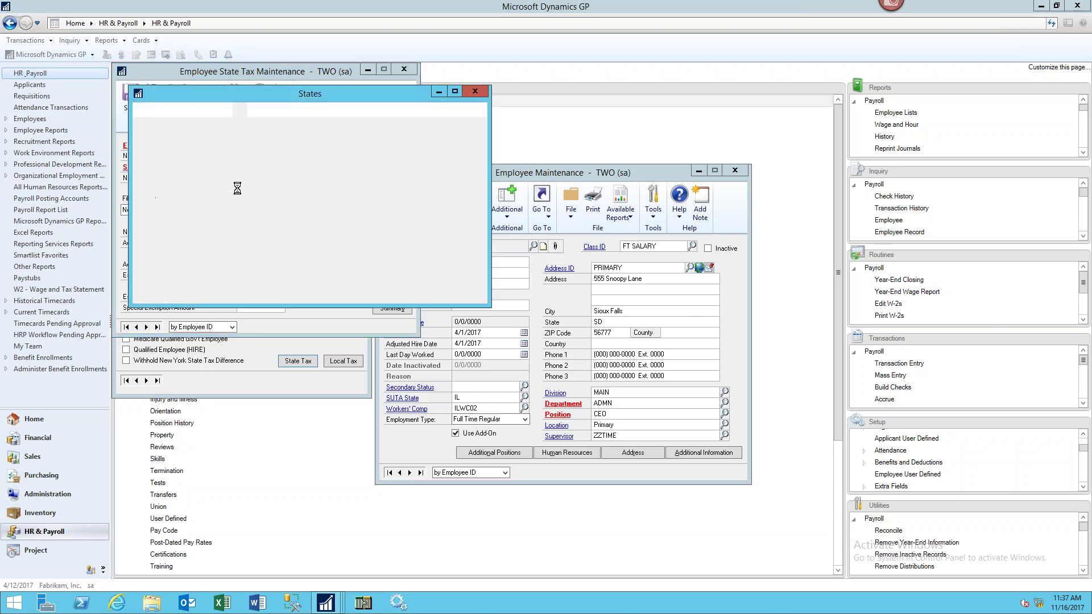
{"action": "scroll", "coordinate": [152, 225], "scroll_direction": "up", "scroll_amount": 7}
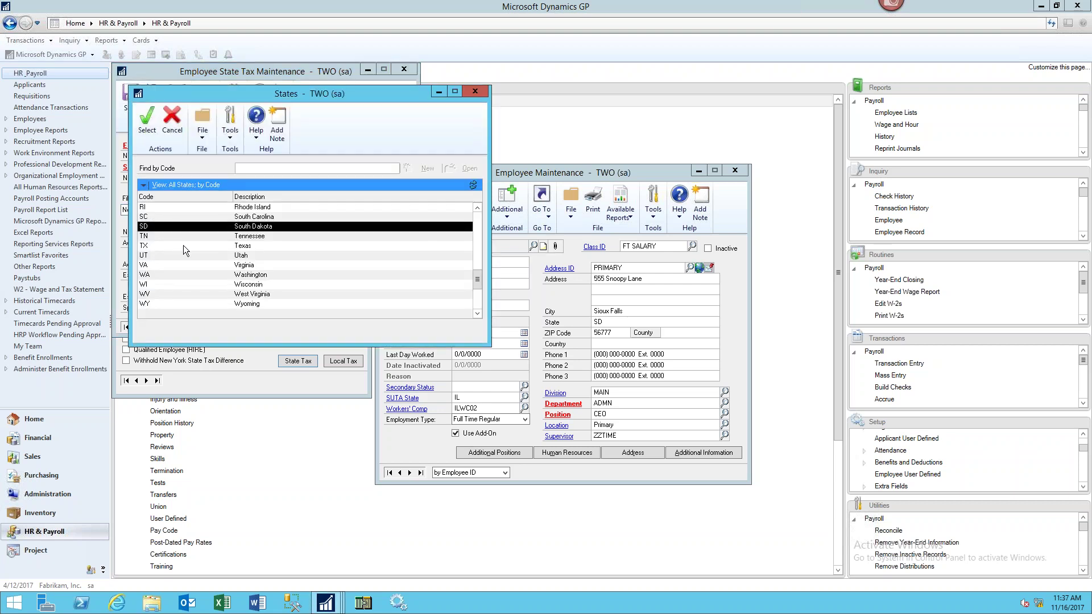
{"action": "double_click", "coordinate": [169, 226]}
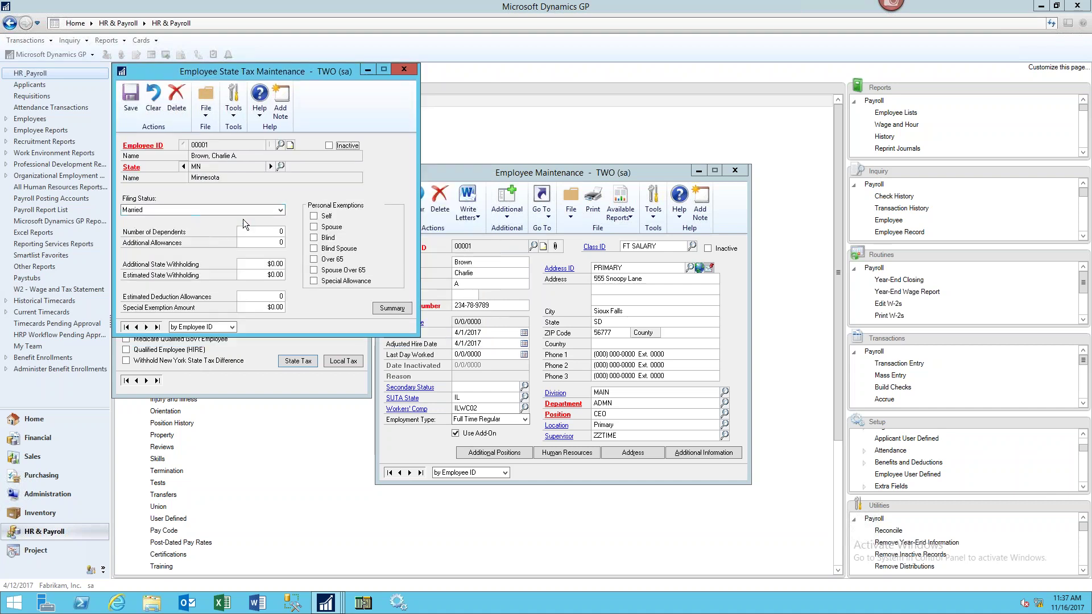
Step: Review the Minnesota filing status options, discard the state tax changes, and close the tax maintenance windows
{"action": "left_click", "coordinate": [182, 207]}
{"action": "left_click", "coordinate": [220, 208]}
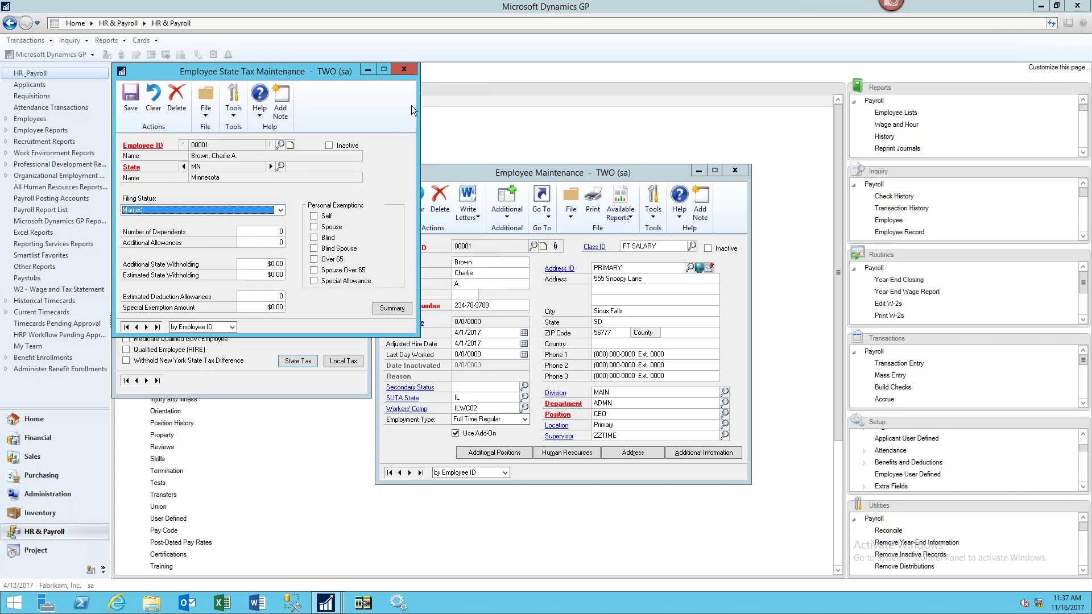
{"action": "left_click", "coordinate": [406, 71]}
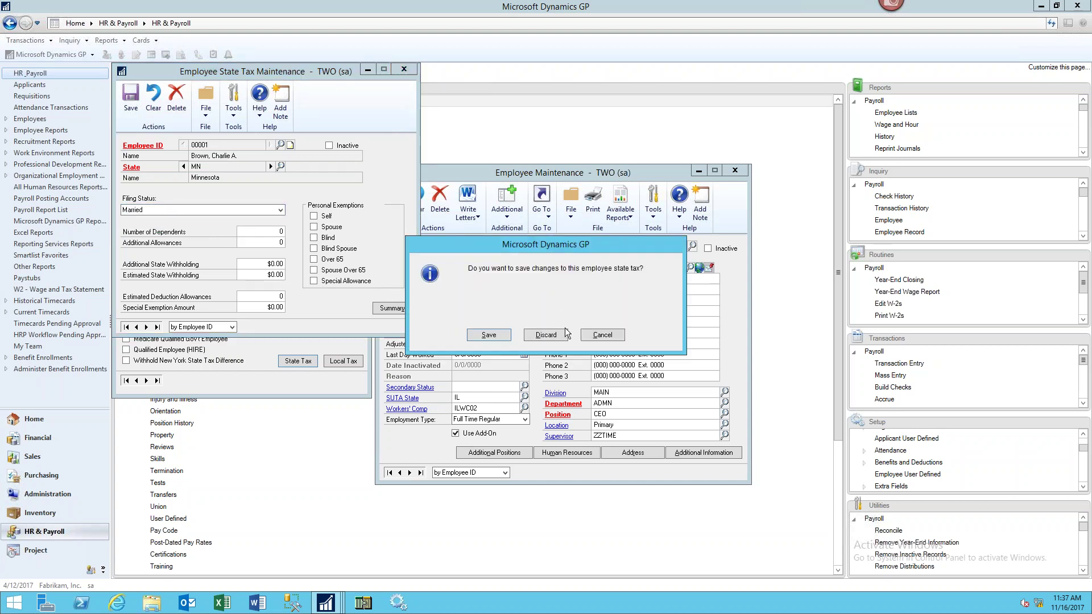
{"action": "left_click", "coordinate": [548, 333]}
{"action": "left_click", "coordinate": [362, 73]}
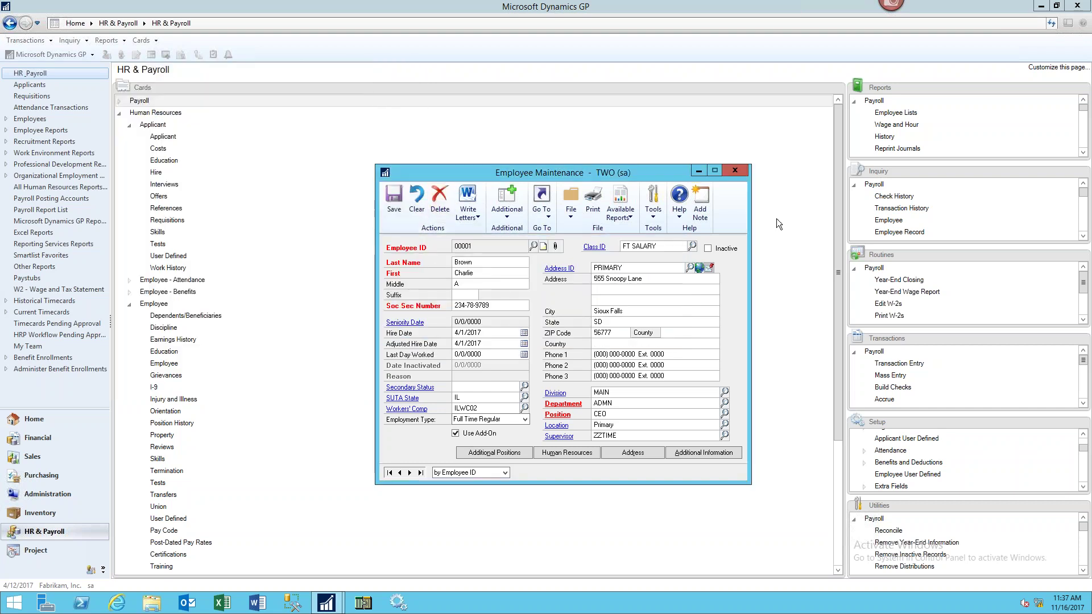
Step: Examine the employee's HOLI and SALY pay codes, comparing the salary pay rate and the based-on pay code, and close pay code maintenance
{"action": "left_click", "coordinate": [541, 214]}
{"action": "mouse_move", "coordinate": [557, 235]}
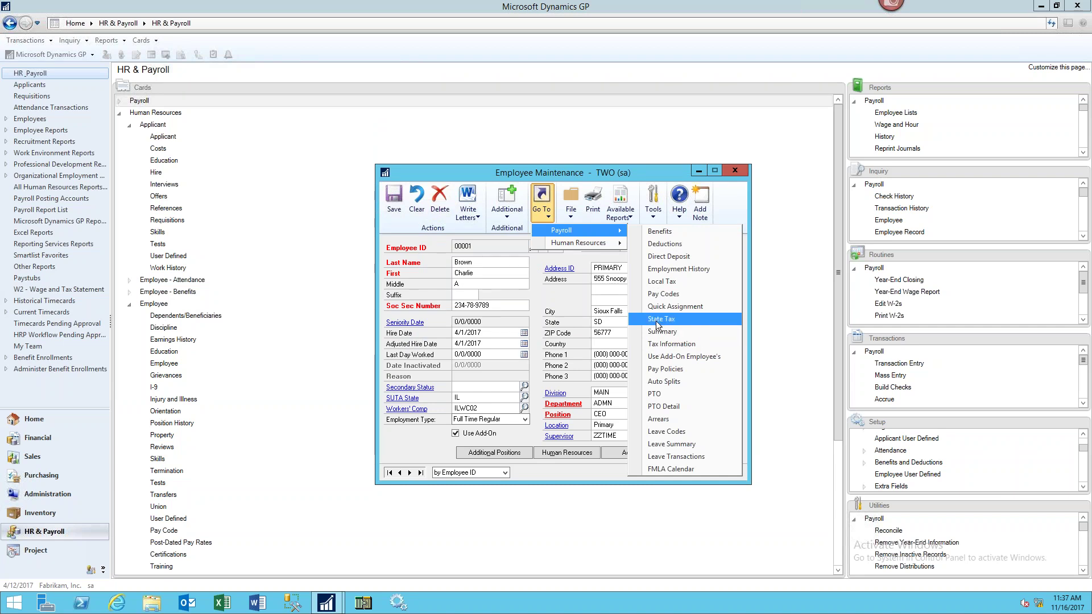
{"action": "left_click", "coordinate": [663, 294]}
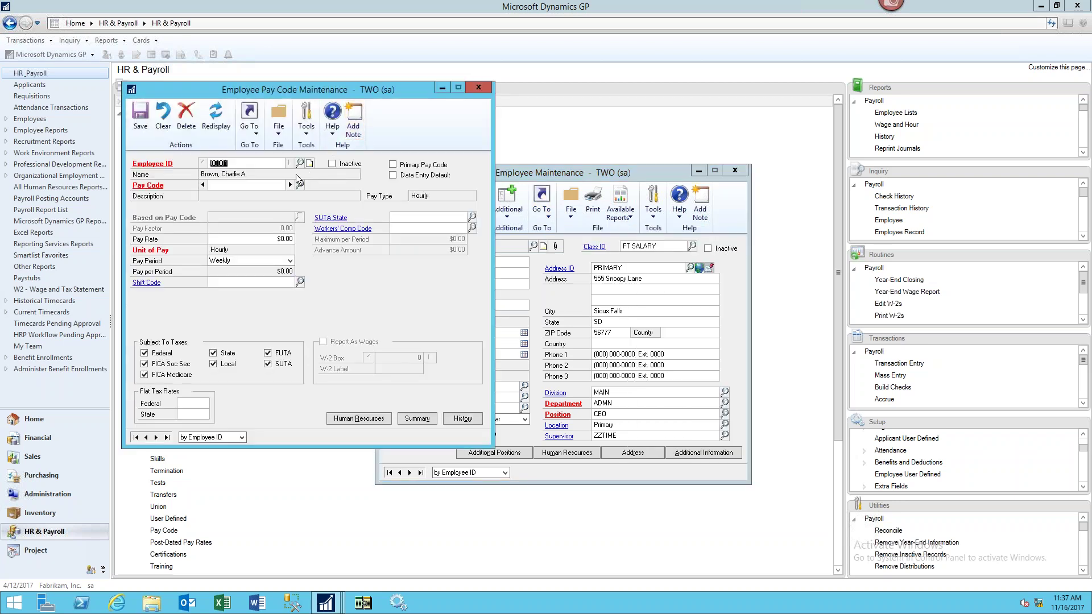
{"action": "left_click", "coordinate": [289, 184]}
{"action": "left_click", "coordinate": [289, 185]}
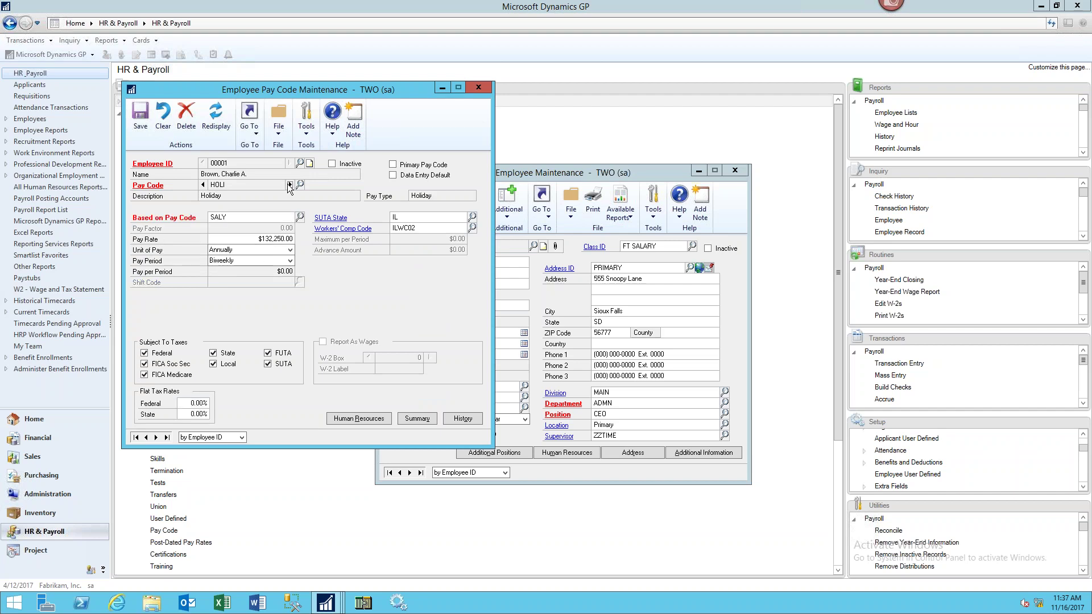
{"action": "left_click", "coordinate": [290, 185]}
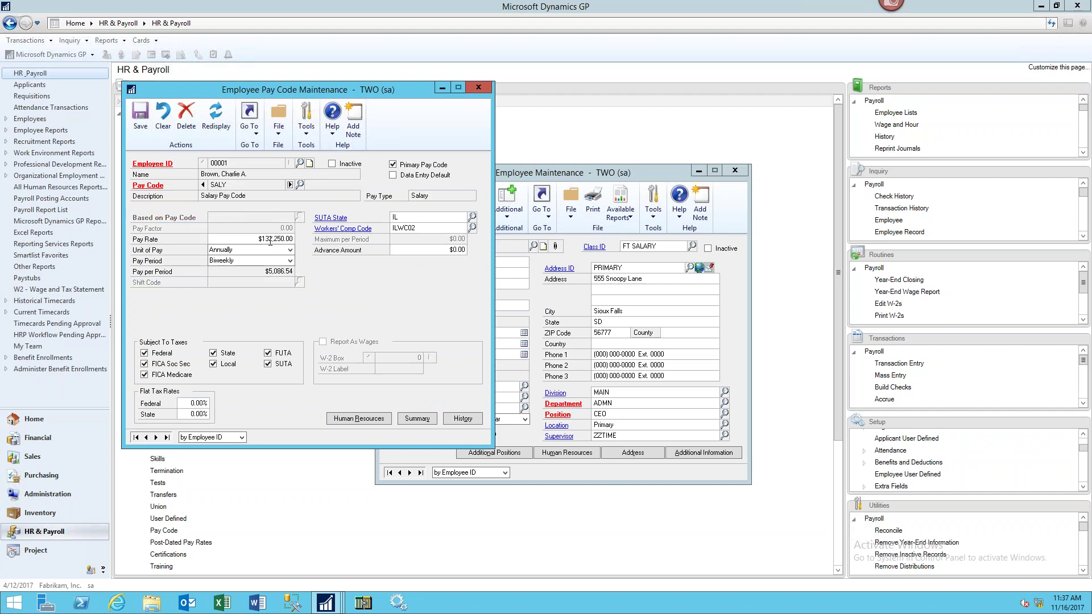
{"action": "left_click_drag", "start_coordinate": [253, 239], "coordinate": [363, 241]}
{"action": "left_click", "coordinate": [203, 185]}
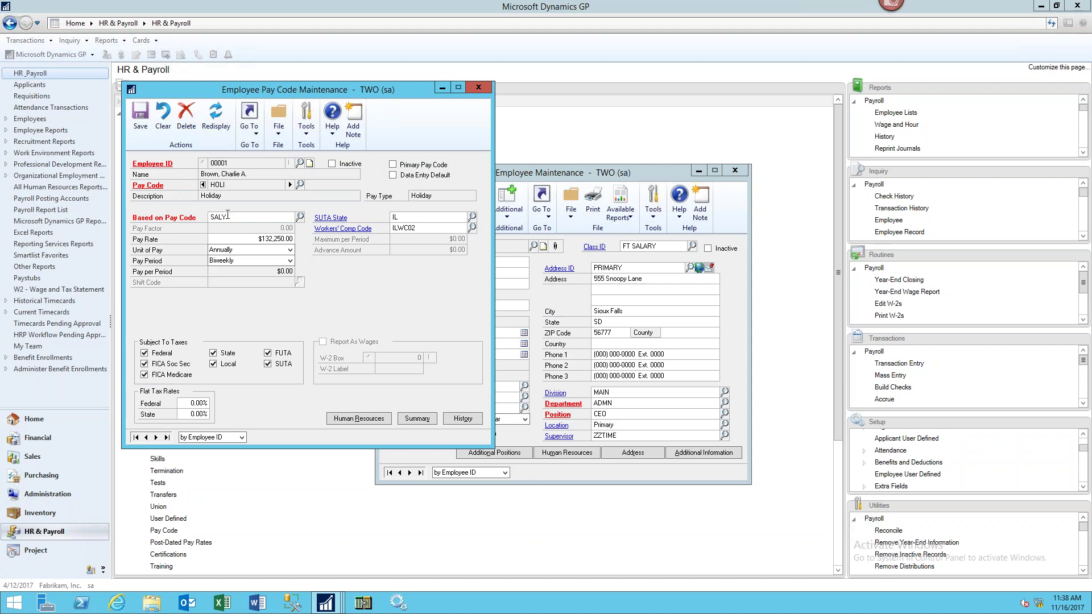
{"action": "left_click", "coordinate": [288, 185]}
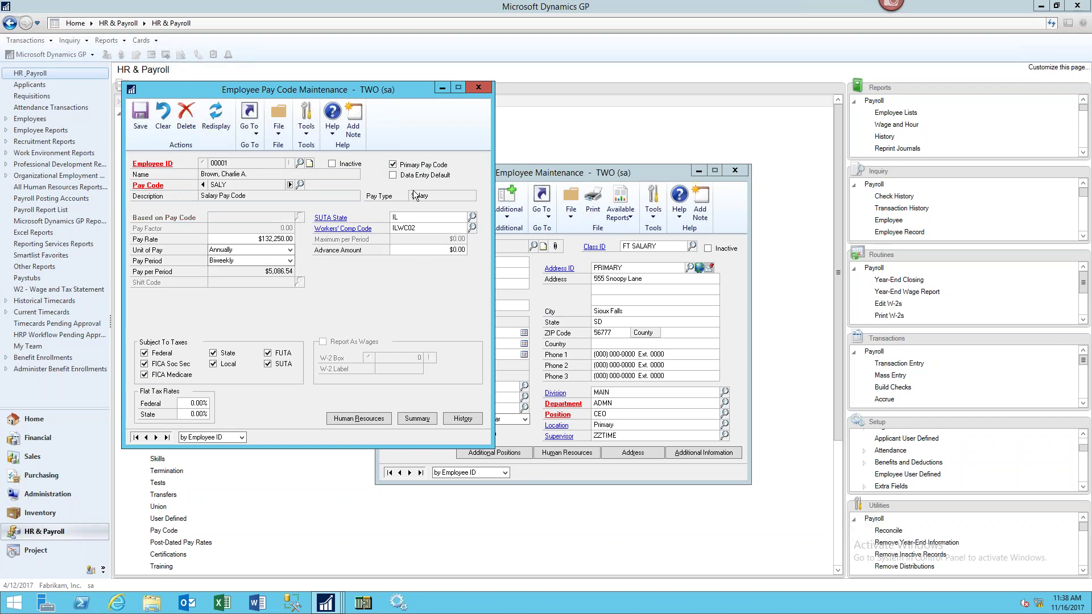
{"action": "left_click", "coordinate": [478, 88]}
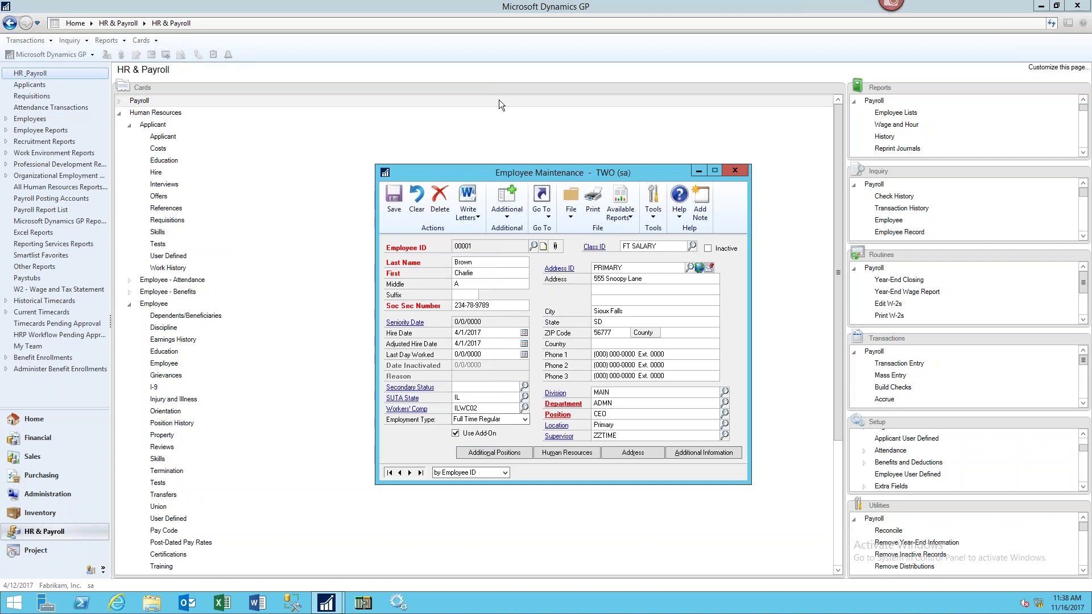
Step: View the employee's employment history beside the hire and last-worked dates in the employee record, and close the inquiry
{"action": "left_click", "coordinate": [543, 217]}
{"action": "mouse_move", "coordinate": [562, 230]}
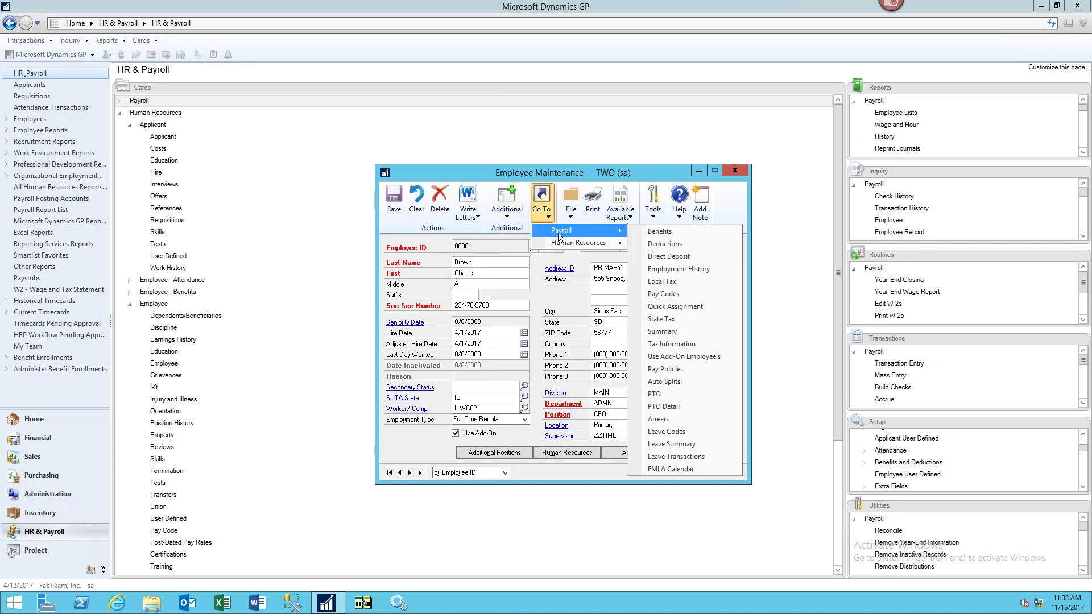
{"action": "left_click", "coordinate": [675, 270]}
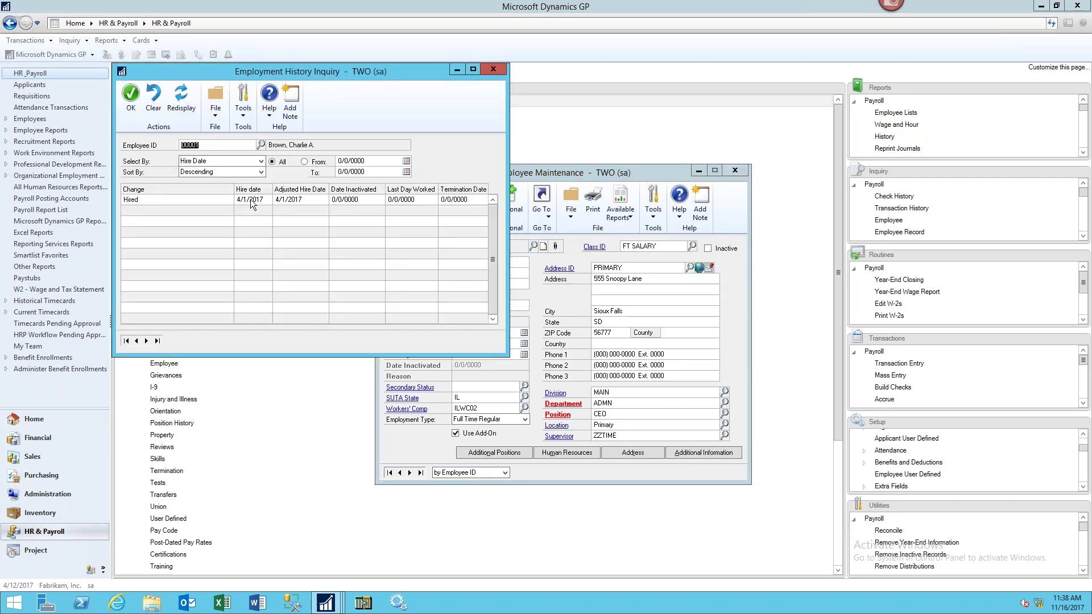
{"action": "left_click_drag", "start_coordinate": [369, 70], "coordinate": [235, 182]}
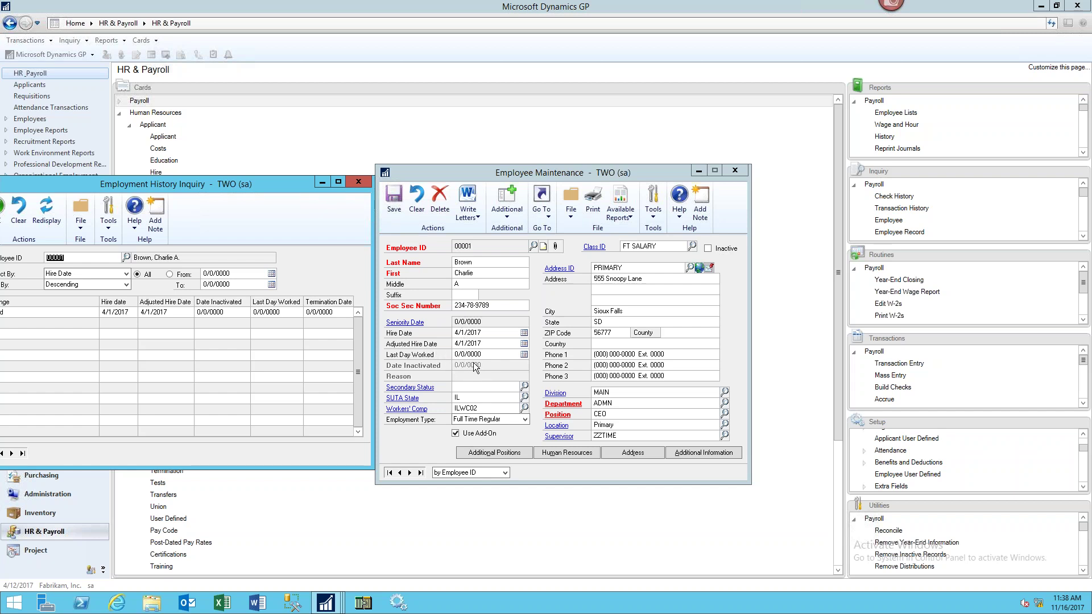
{"action": "left_click_drag", "start_coordinate": [233, 183], "coordinate": [409, 166]}
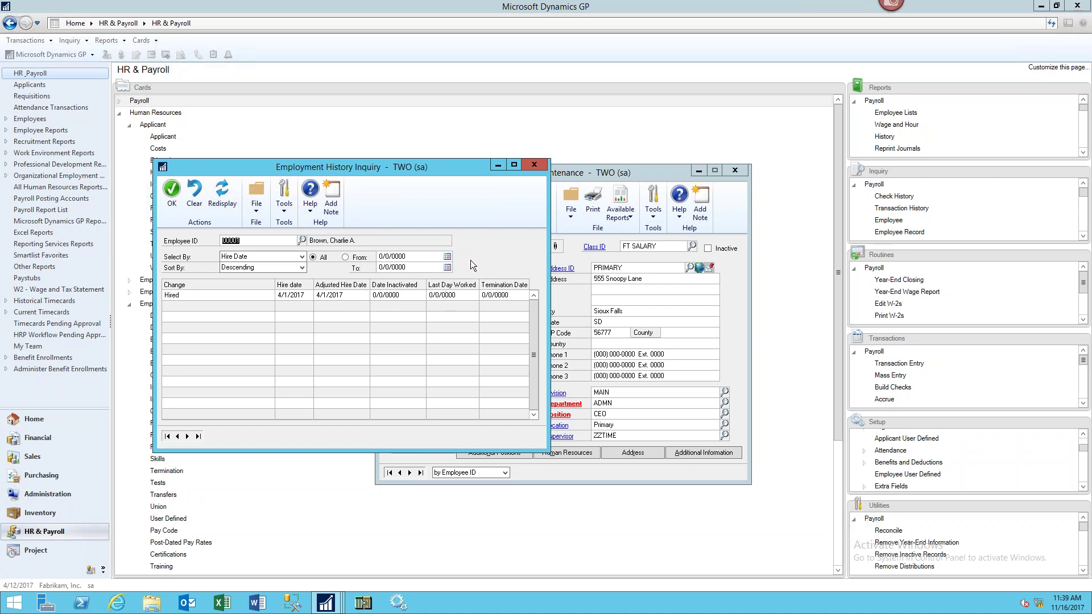
{"action": "left_click", "coordinate": [535, 165]}
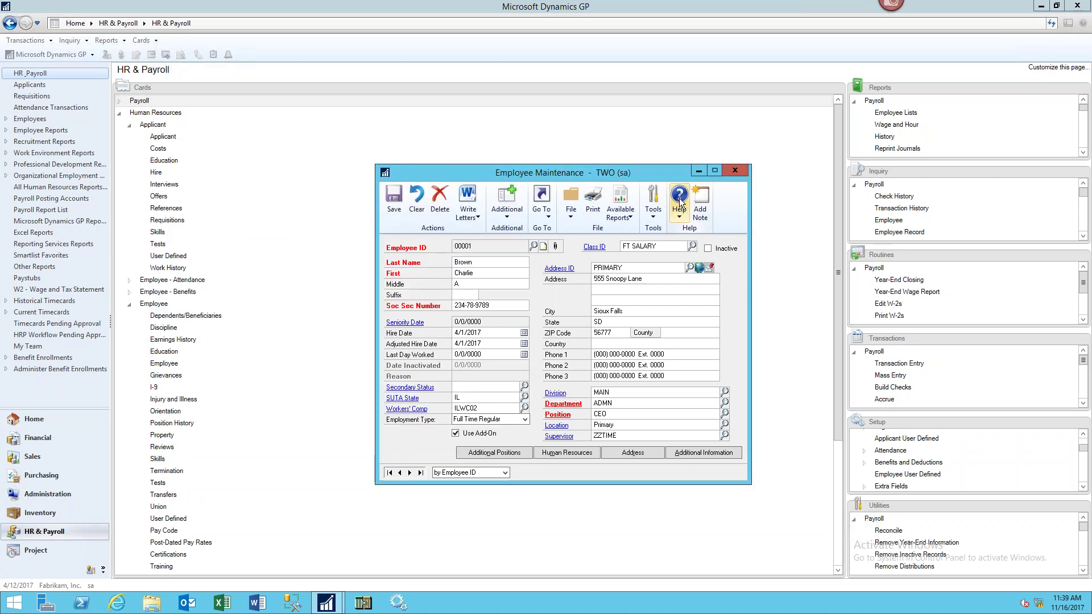
Step: Review the employee's direct deposit account lines and close direct deposit maintenance
{"action": "left_click", "coordinate": [541, 215]}
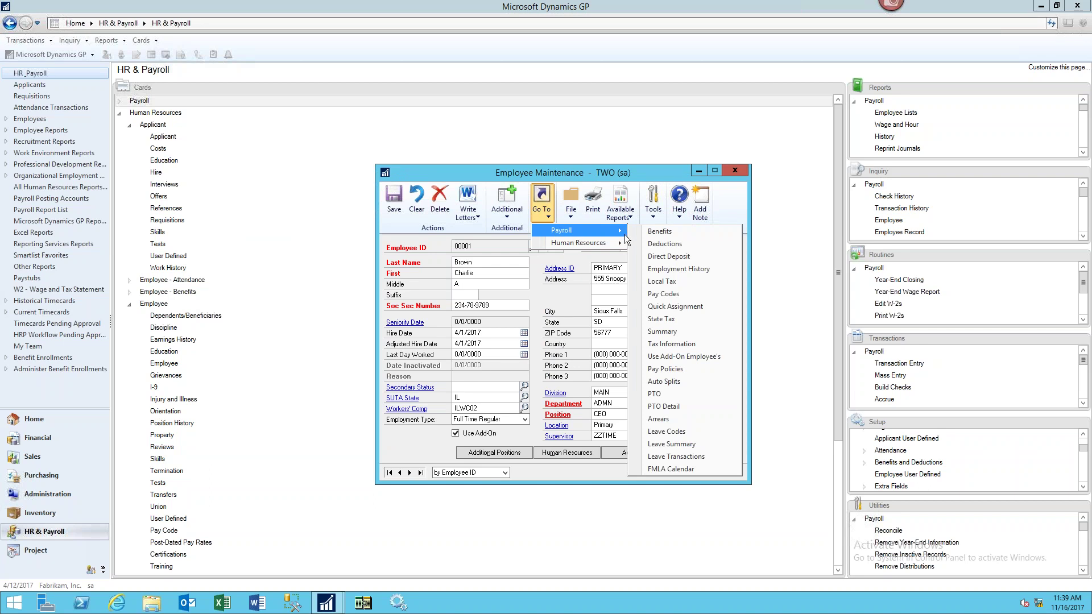
{"action": "left_click", "coordinate": [660, 257]}
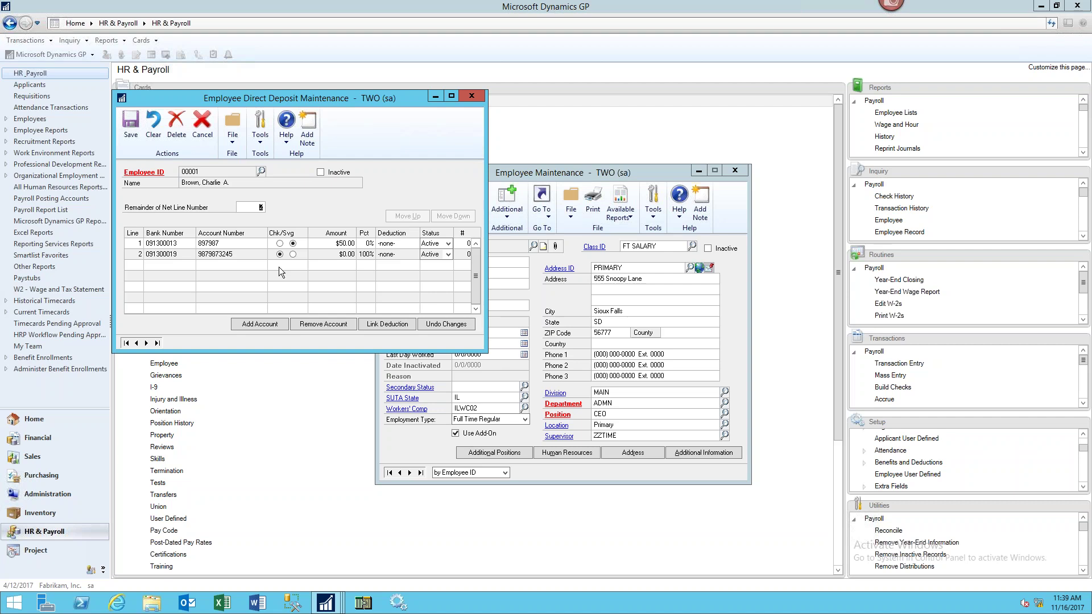
{"action": "left_click", "coordinate": [465, 97]}
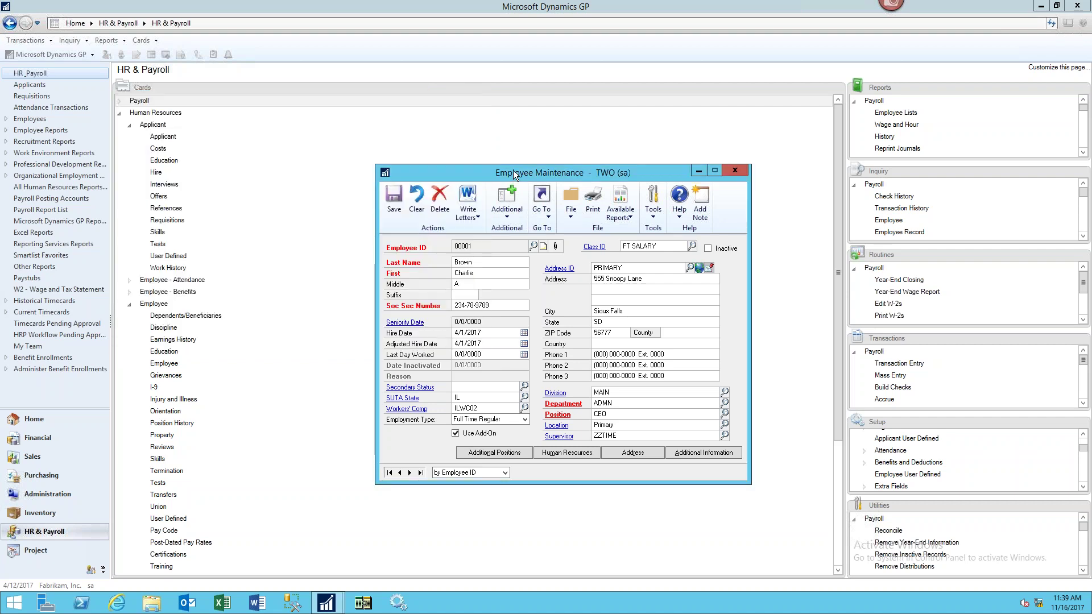
Step: Open the employee's Human Resources benefits and deductions summary
{"action": "left_click", "coordinate": [536, 204]}
{"action": "mouse_move", "coordinate": [585, 230]}
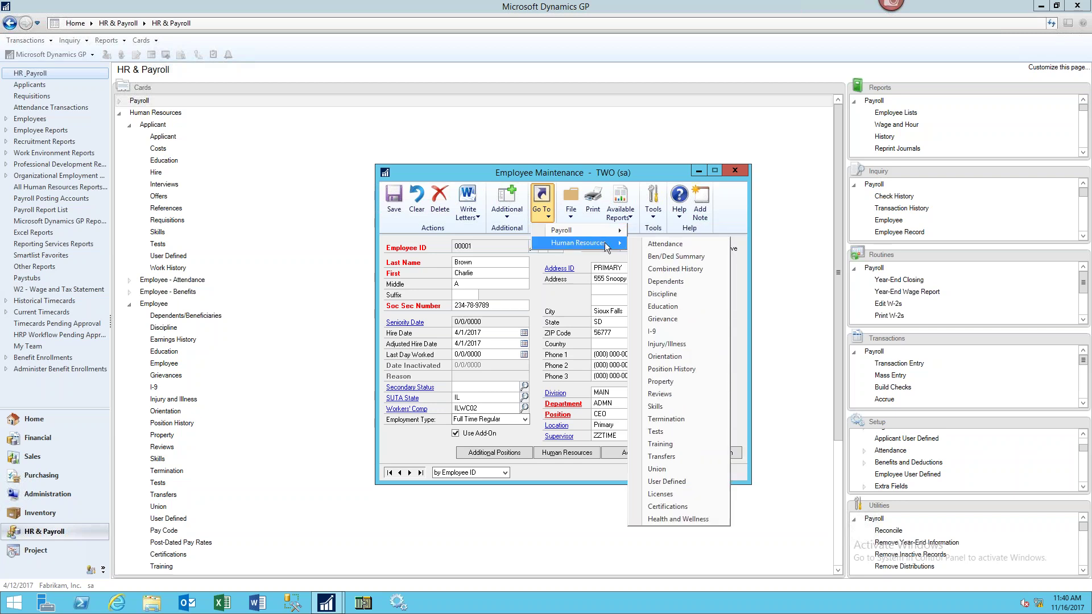
{"action": "left_click", "coordinate": [654, 261]}
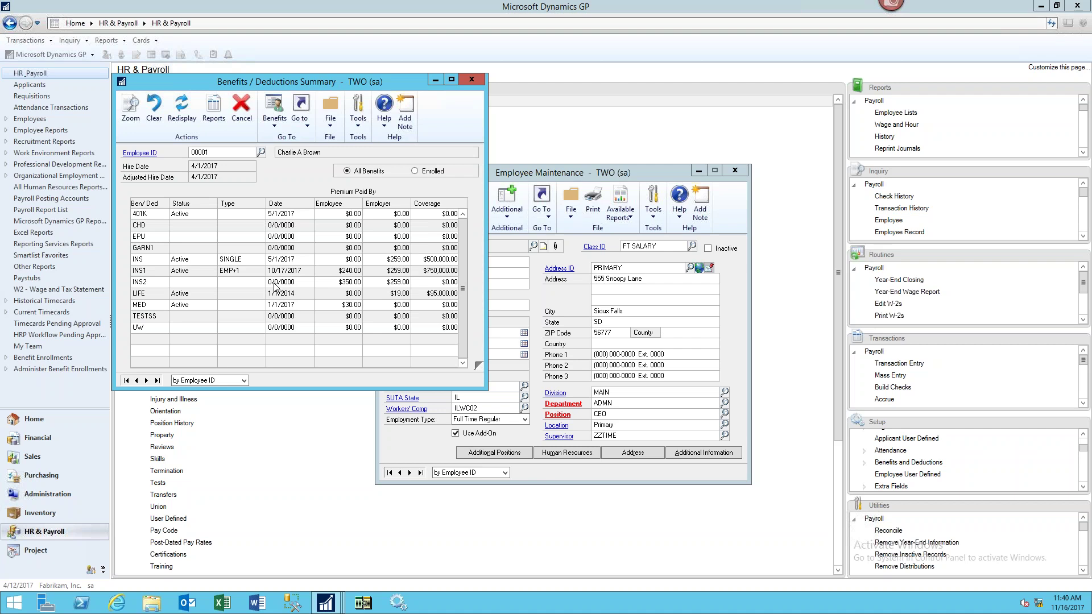
Step: Review the employee's INS1 health insurance enrollment with its linked payroll deduction and benefit records, and close all three windows
{"action": "left_click", "coordinate": [144, 272]}
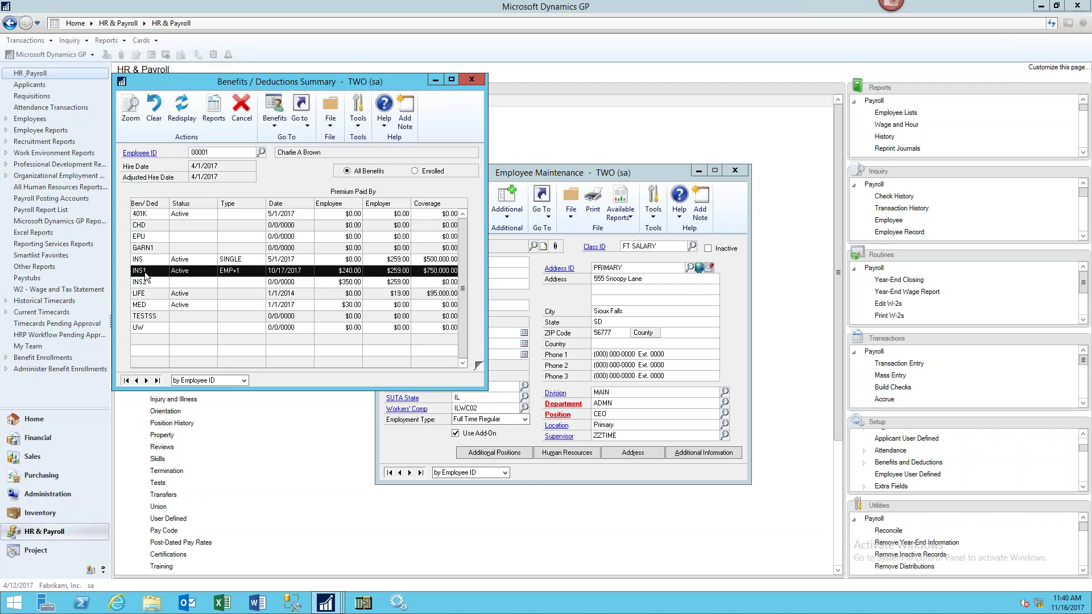
{"action": "double_click", "coordinate": [143, 270]}
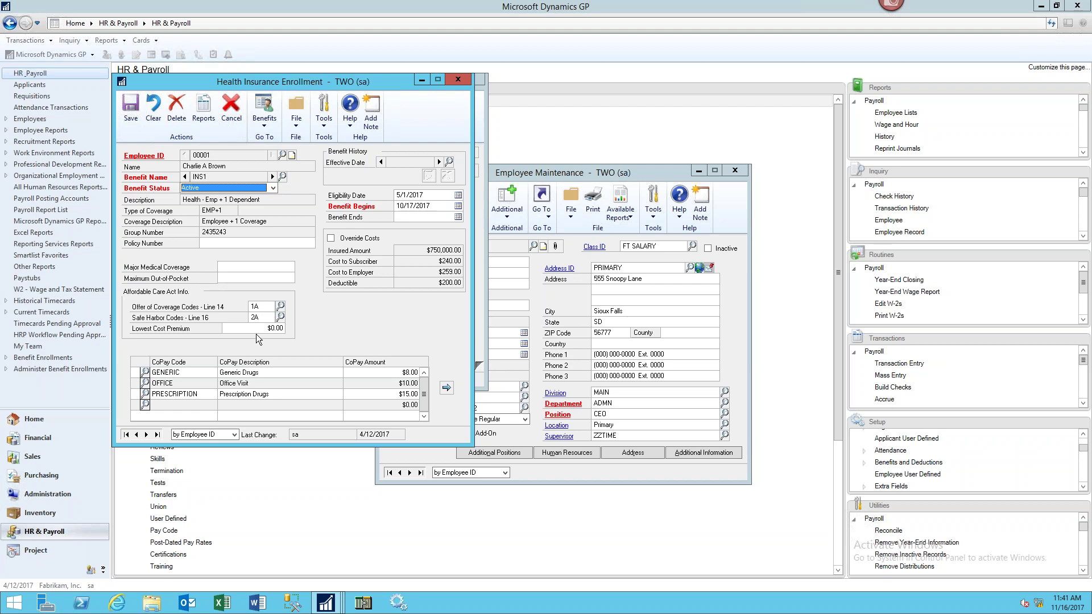
{"action": "left_click", "coordinate": [264, 121]}
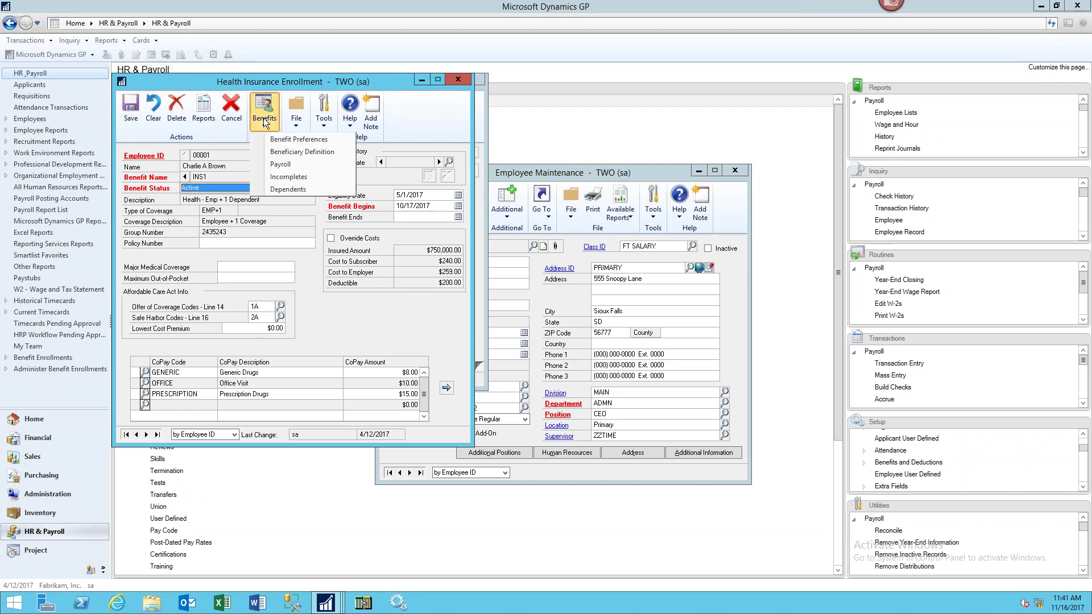
{"action": "left_click", "coordinate": [288, 168]}
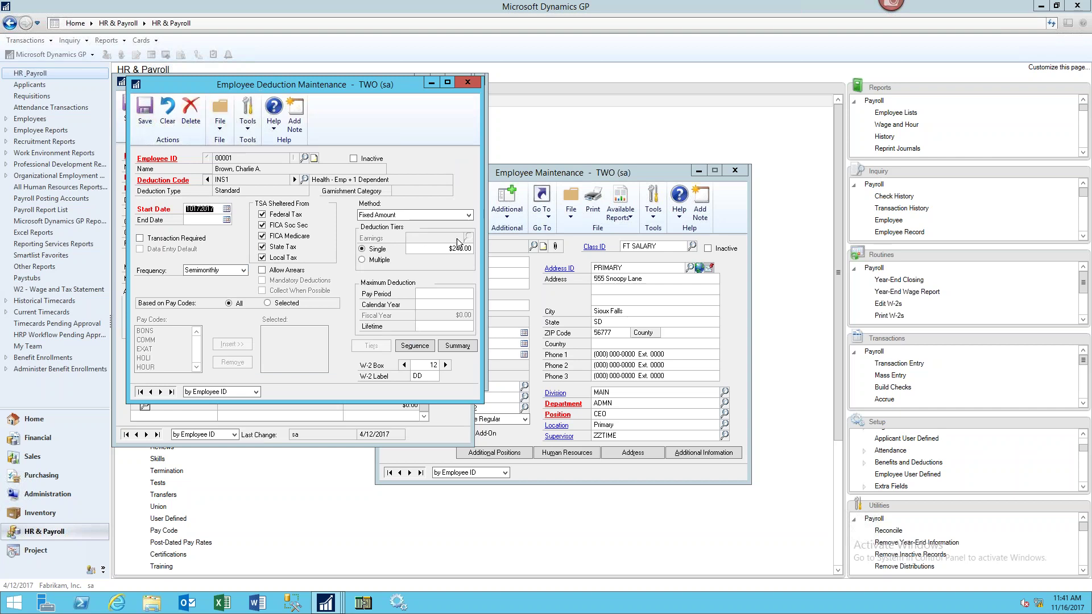
{"action": "left_click", "coordinate": [473, 86]}
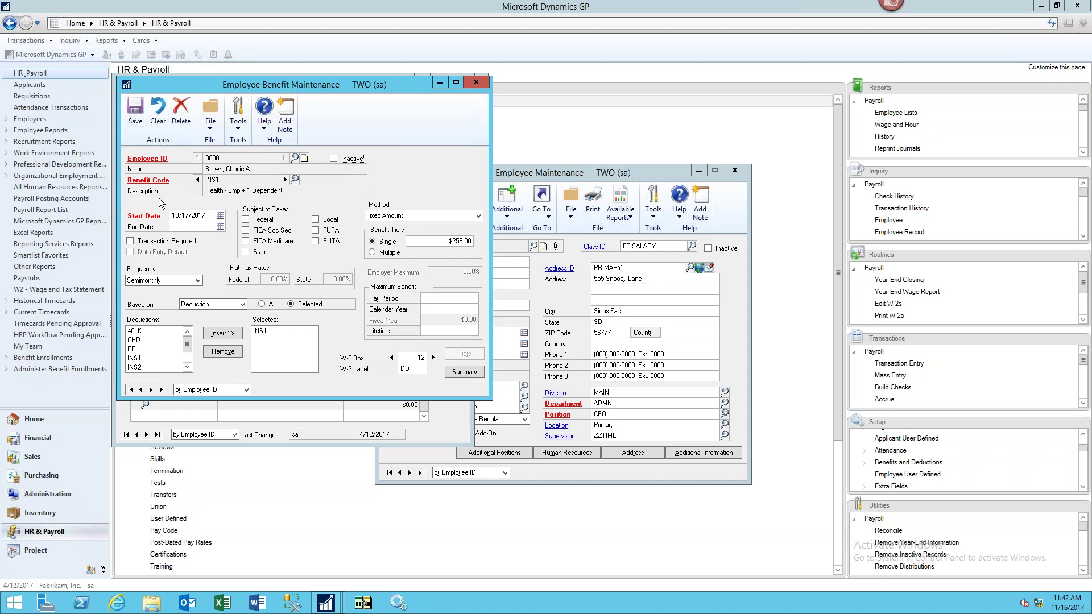
{"action": "left_click", "coordinate": [480, 87]}
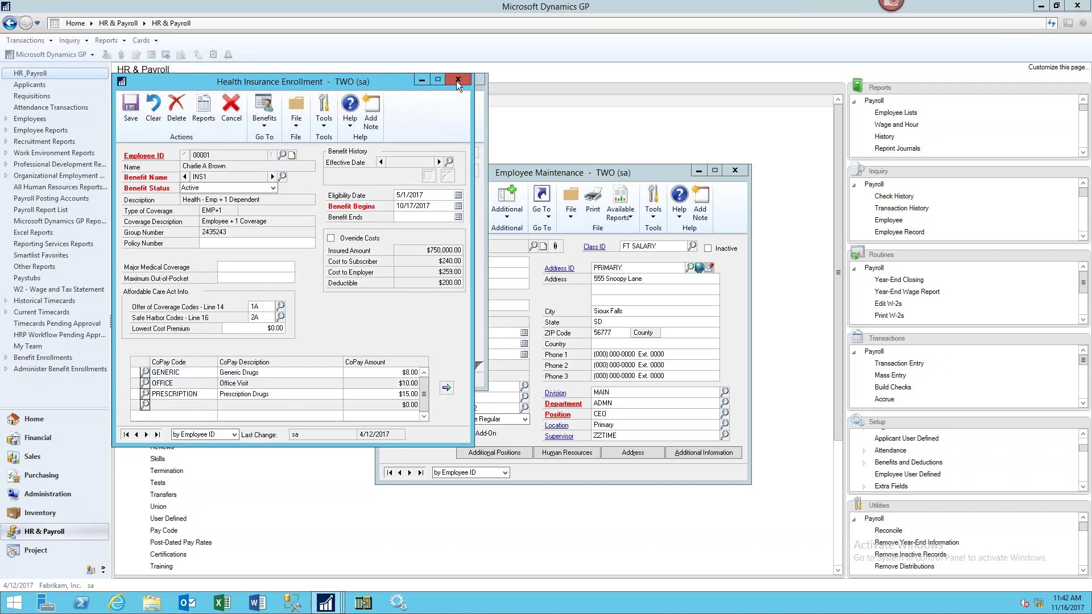
{"action": "left_click", "coordinate": [456, 81]}
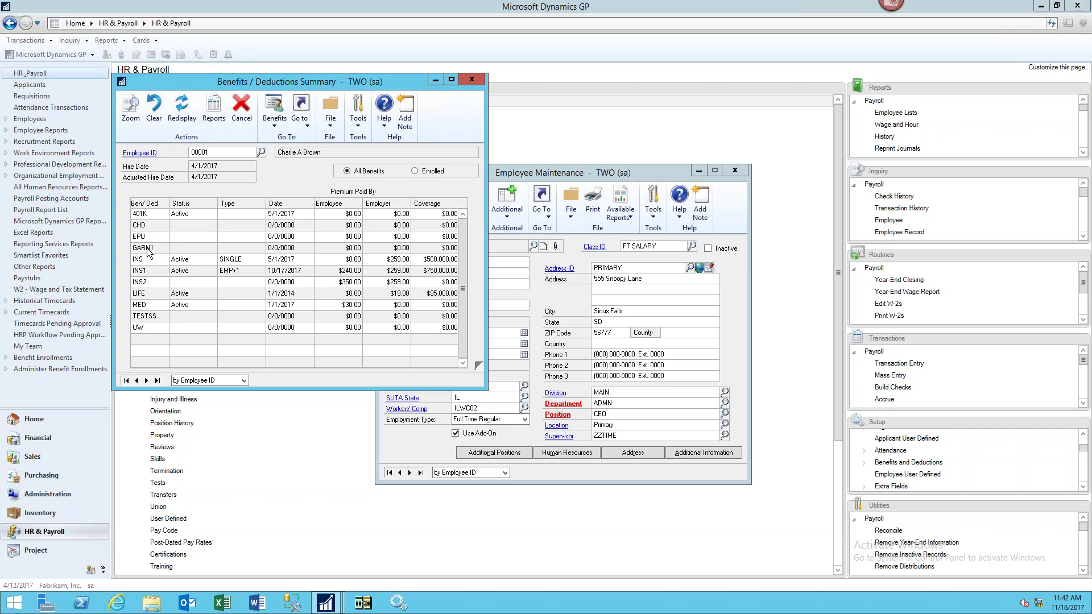
Step: Review the employee's 401K retirement plan enrollment and pre-tax contribution, and close it along with the benefits and deductions summary
{"action": "double_click", "coordinate": [145, 213]}
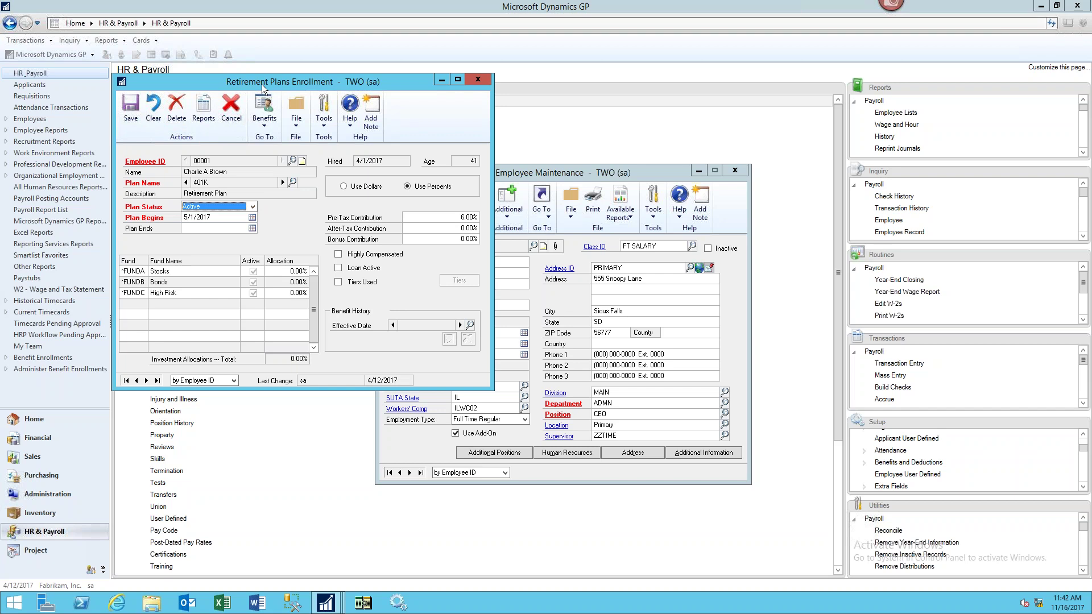
{"action": "left_click", "coordinate": [455, 217]}
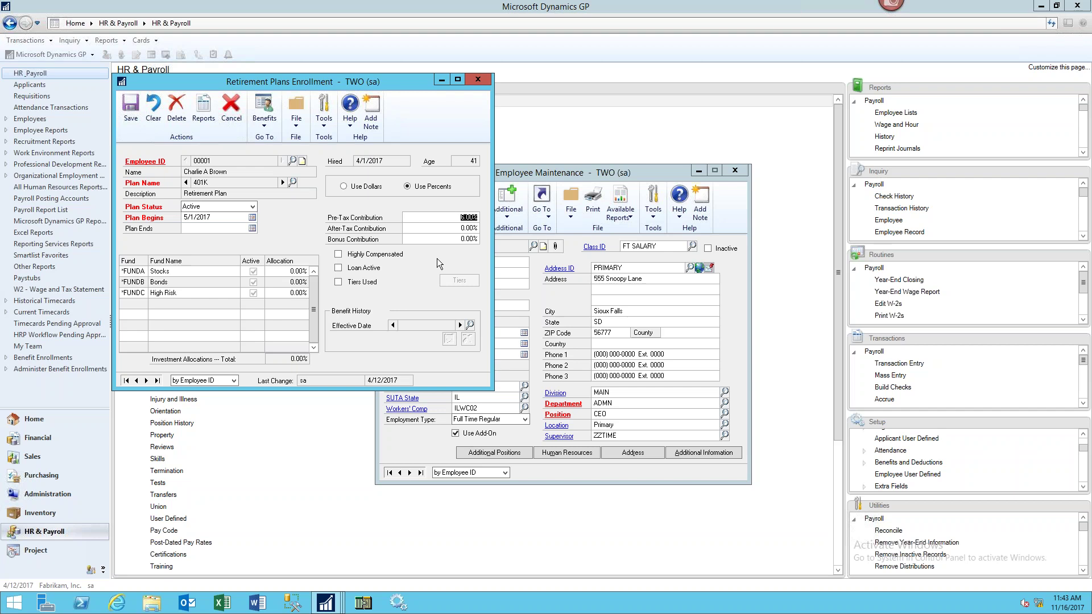
{"action": "left_click", "coordinate": [486, 84]}
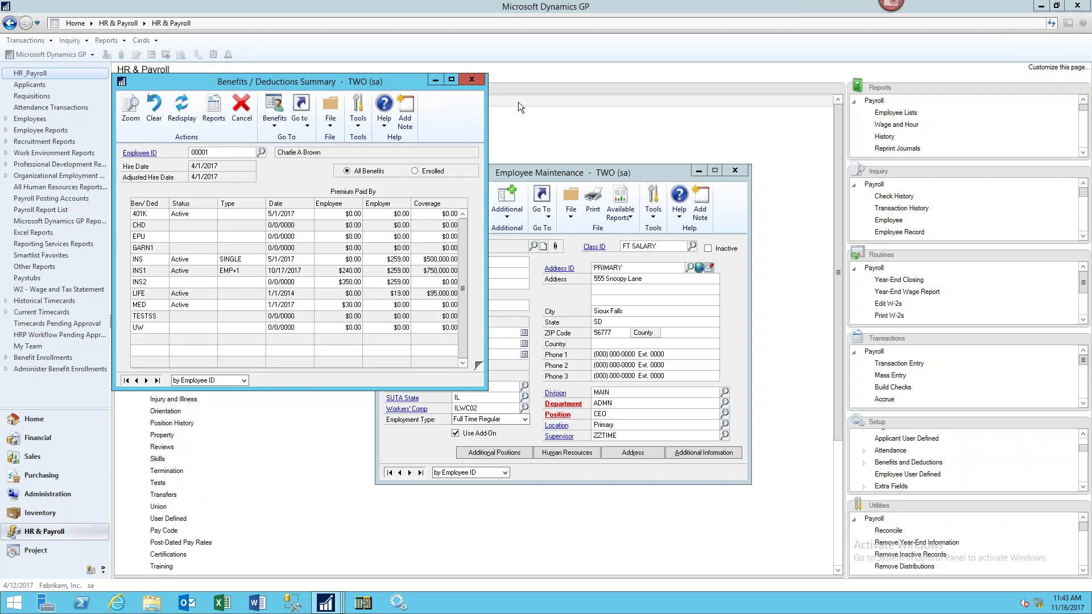
{"action": "left_click", "coordinate": [471, 81]}
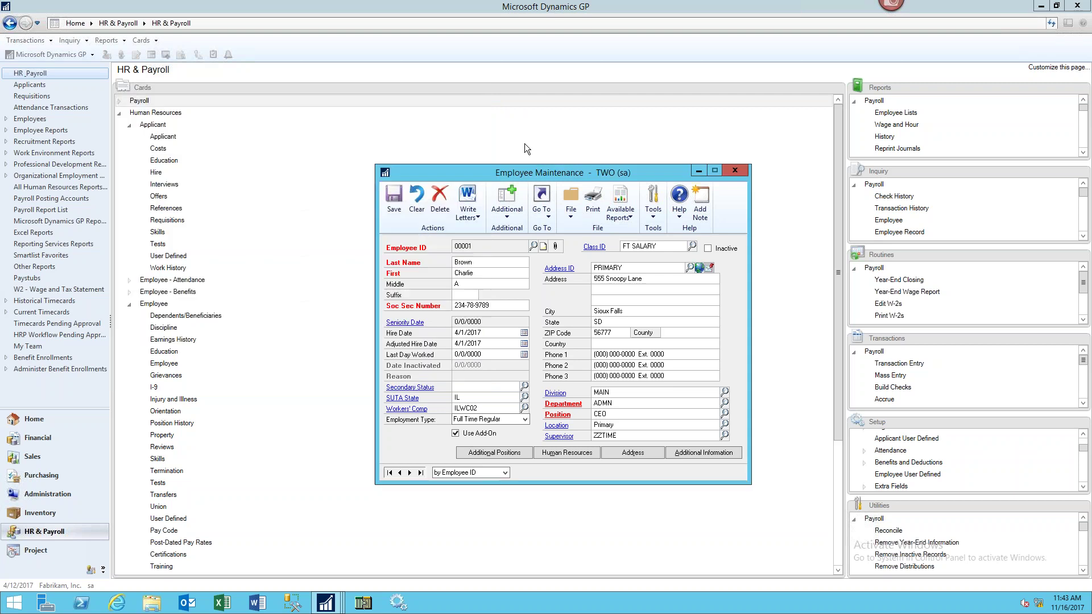
{"action": "left_click", "coordinate": [544, 213]}
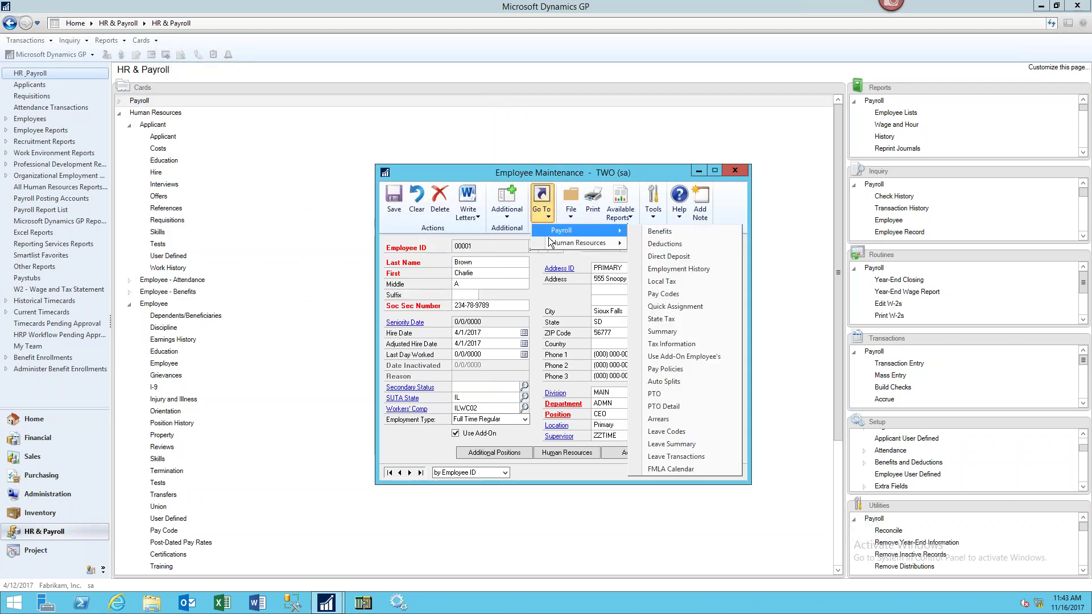
{"action": "mouse_move", "coordinate": [553, 248]}
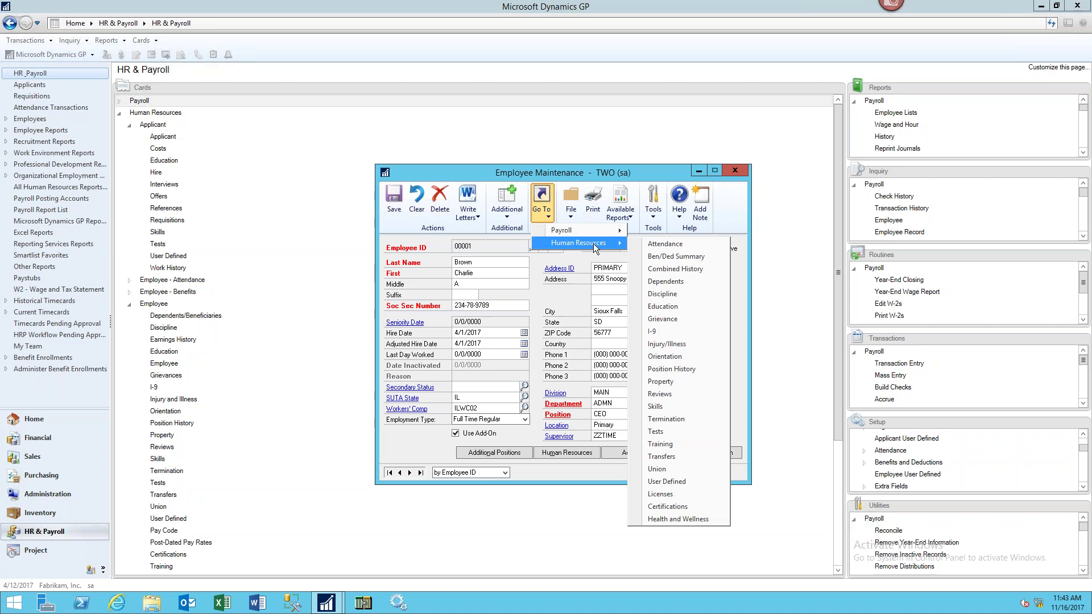
{"action": "left_click", "coordinate": [631, 172]}
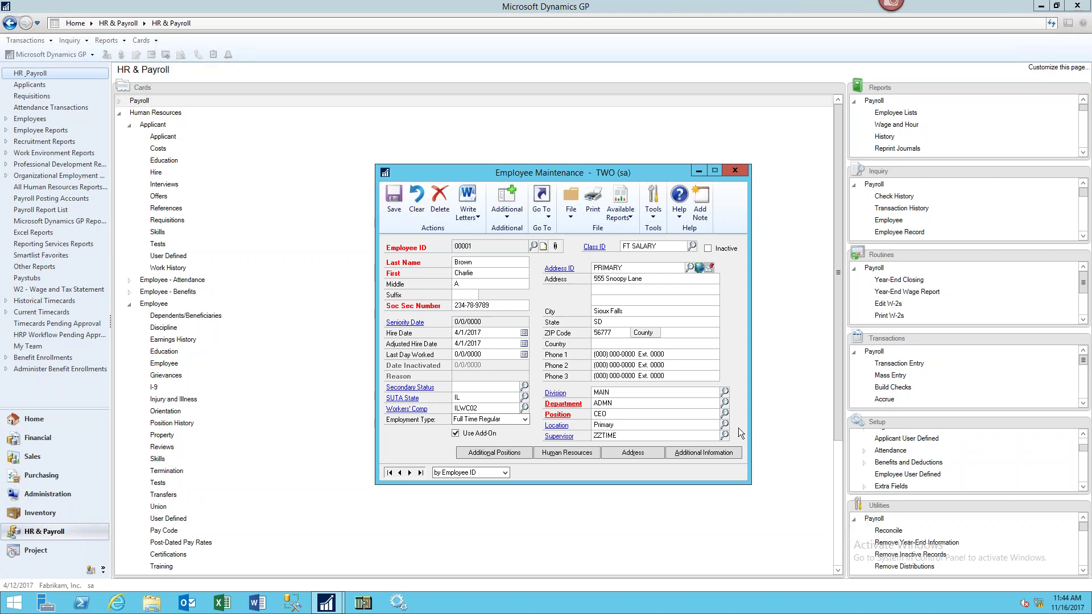
Step: Open the employee's attendance summary, place the VAC time code's attendance maintenance beside it, and check the available time codes
{"action": "left_click", "coordinate": [540, 214]}
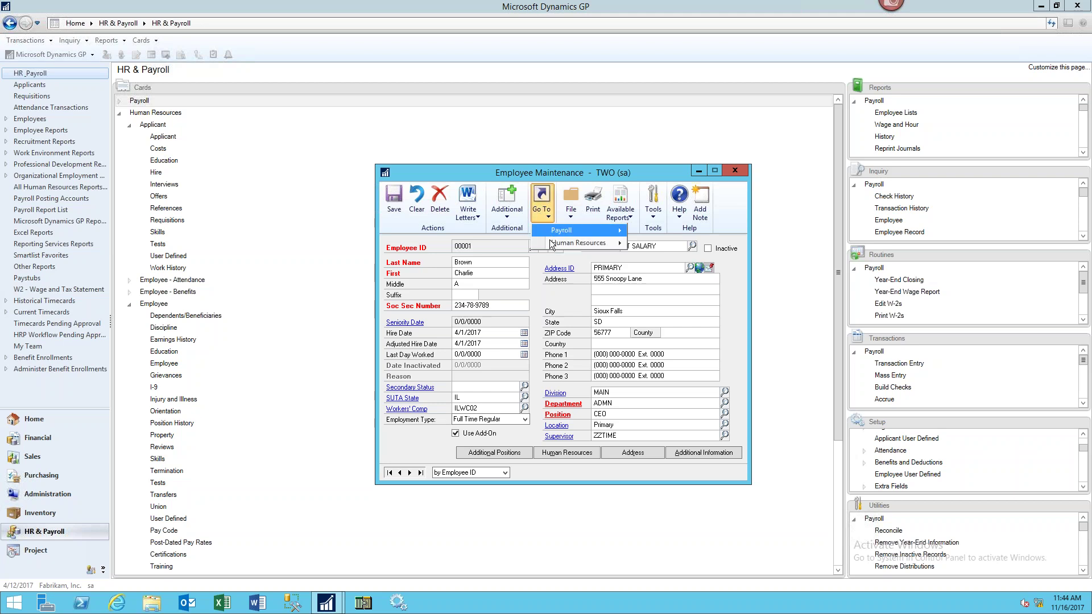
{"action": "mouse_move", "coordinate": [556, 245]}
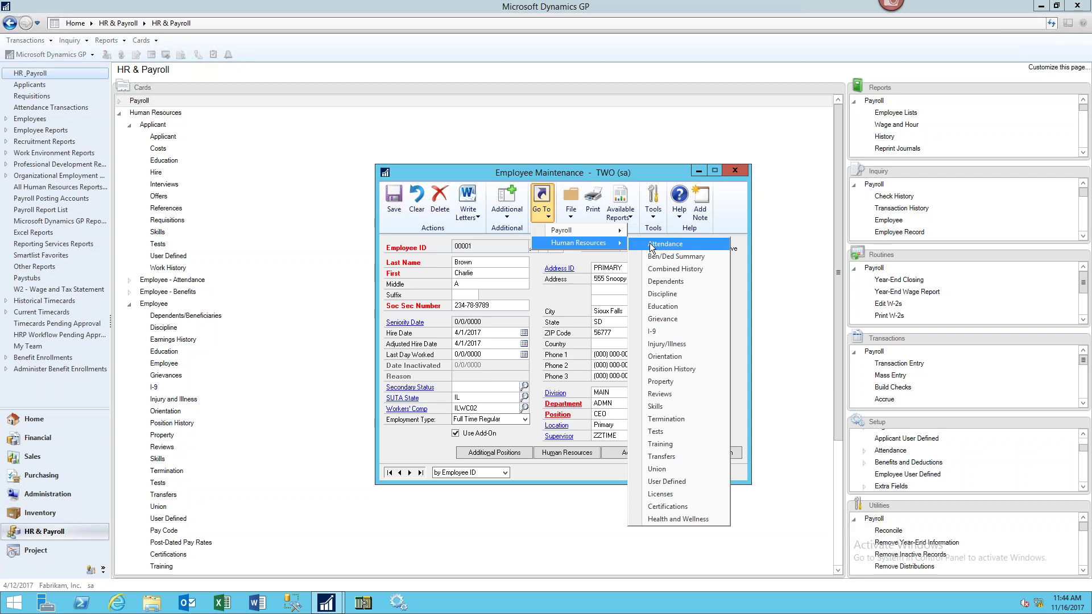
{"action": "left_click", "coordinate": [660, 244]}
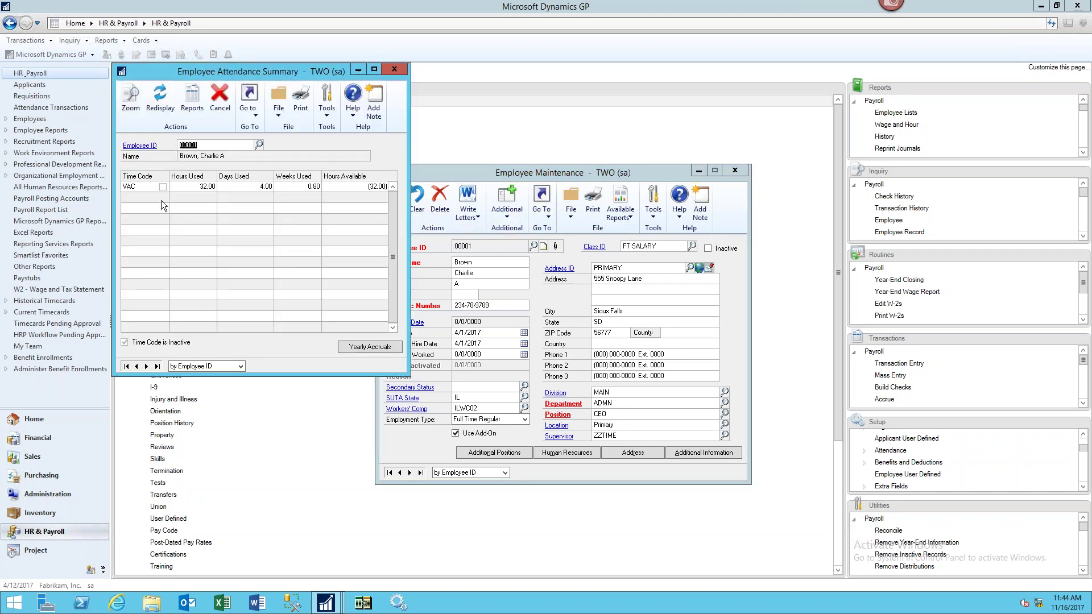
{"action": "double_click", "coordinate": [135, 189]}
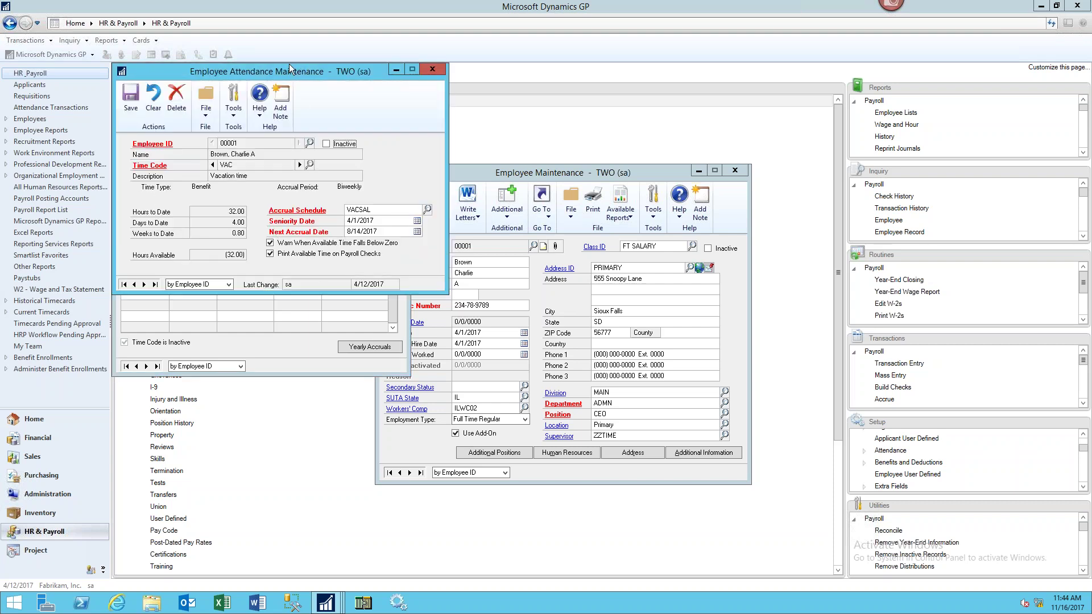
{"action": "left_click_drag", "start_coordinate": [292, 73], "coordinate": [590, 201]}
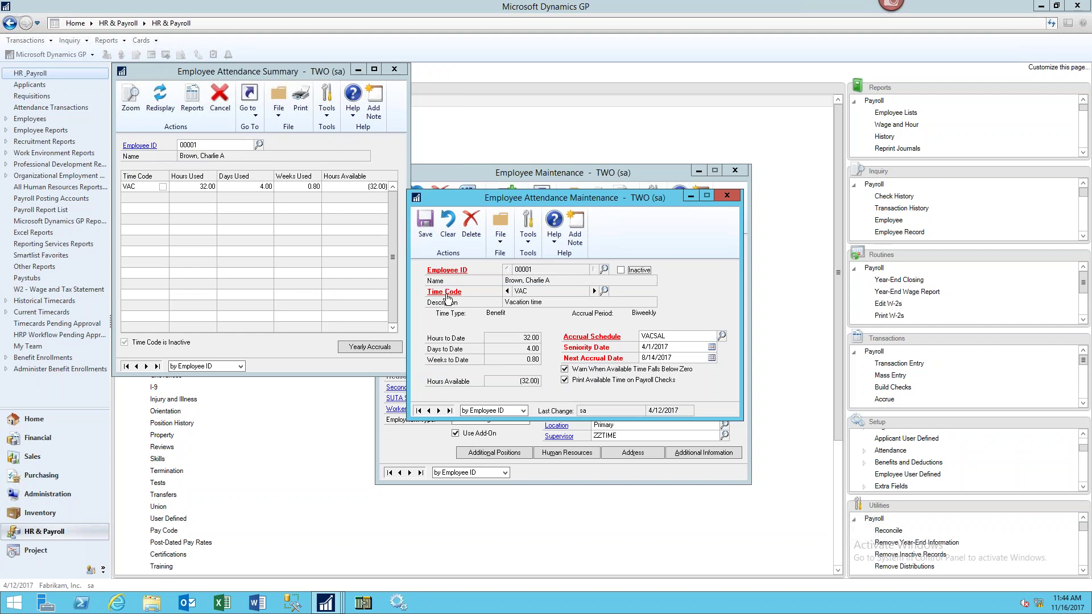
{"action": "left_click", "coordinate": [604, 291]}
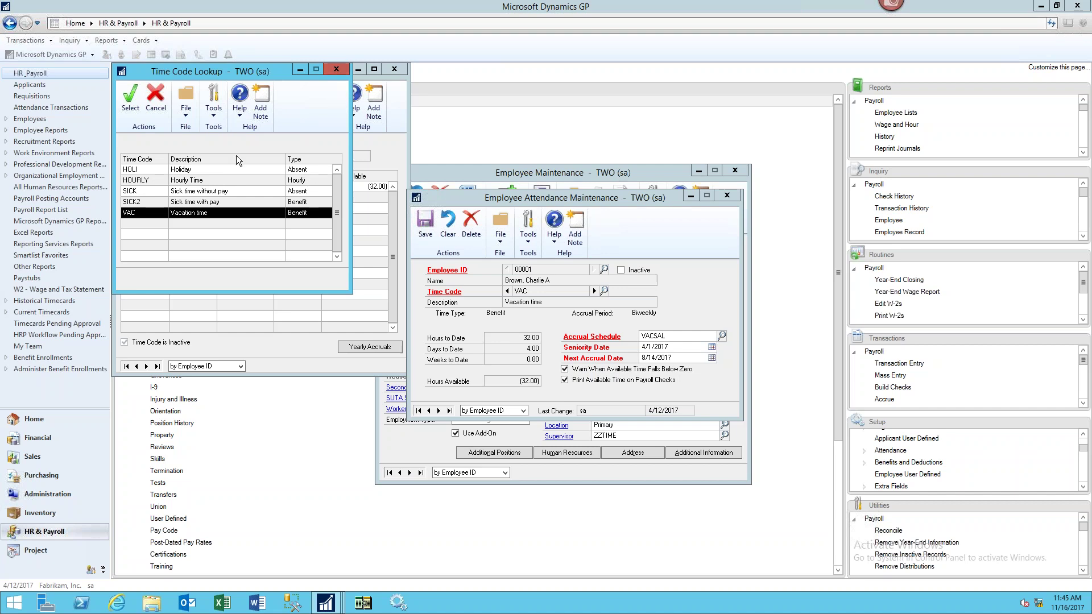
{"action": "left_click", "coordinate": [336, 69]}
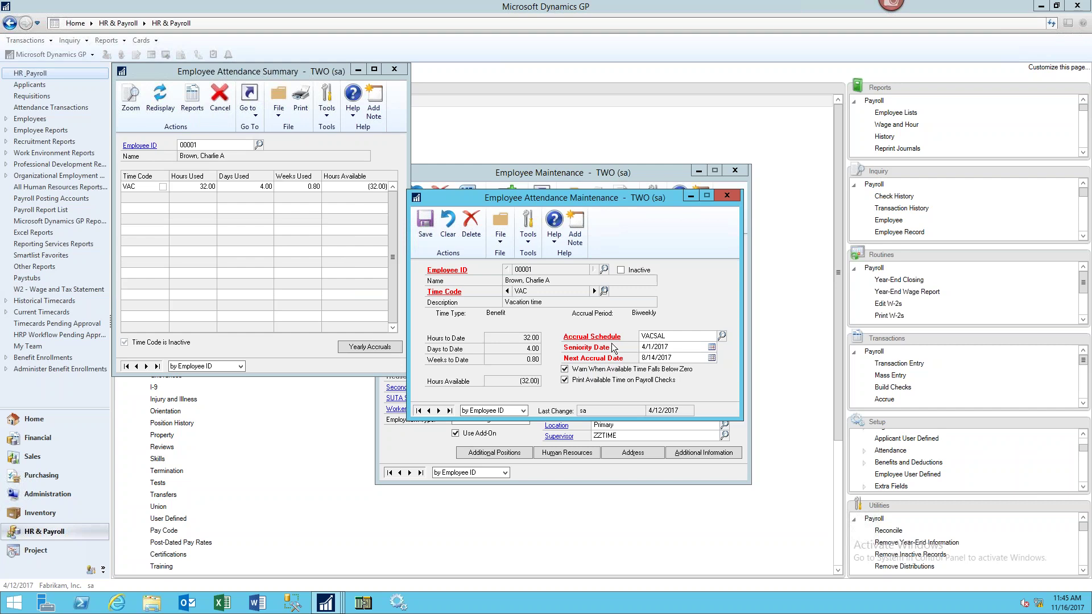
Step: Open the VACSAL accrual schedule from attendance maintenance and examine the seniority months for its VAC1, VAC2 and VAC3 steps
{"action": "left_click", "coordinate": [577, 337]}
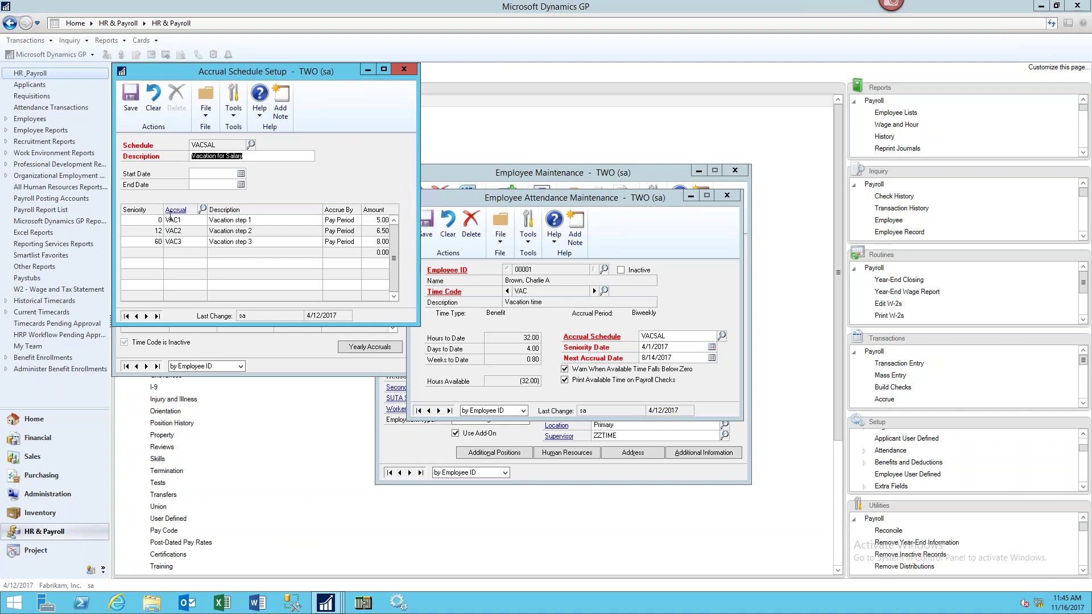
{"action": "left_click", "coordinate": [149, 220]}
{"action": "left_click", "coordinate": [159, 231]}
{"action": "left_click", "coordinate": [142, 240]}
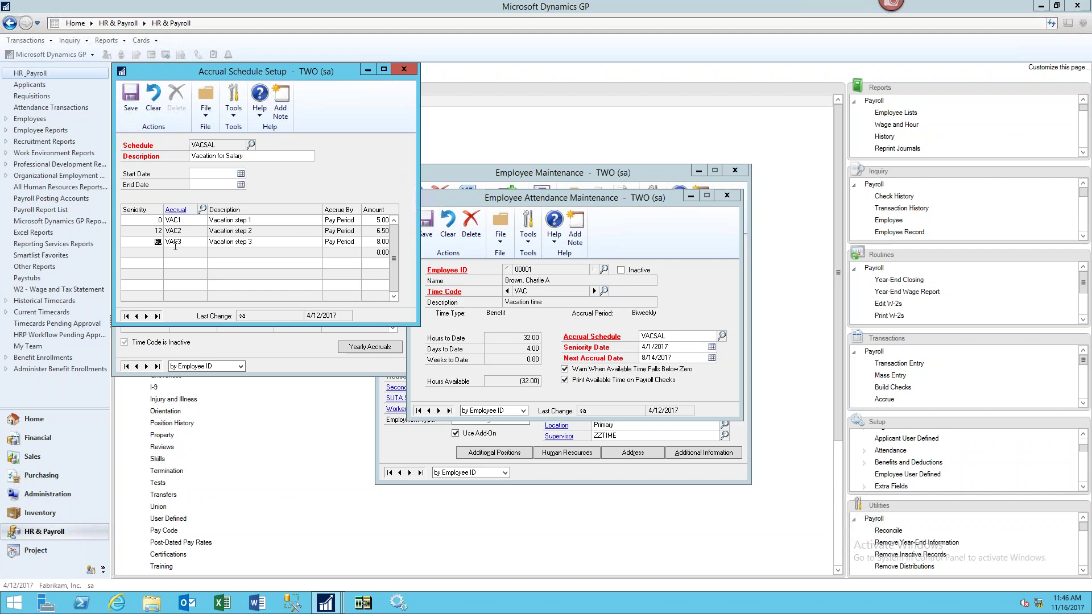
Step: Examine the VAC3 accrual setup, including its accrue-by options, maximum hours available and accrual period, and close it without changes
{"action": "key", "text": "Tab"}
{"action": "left_click", "coordinate": [176, 210]}
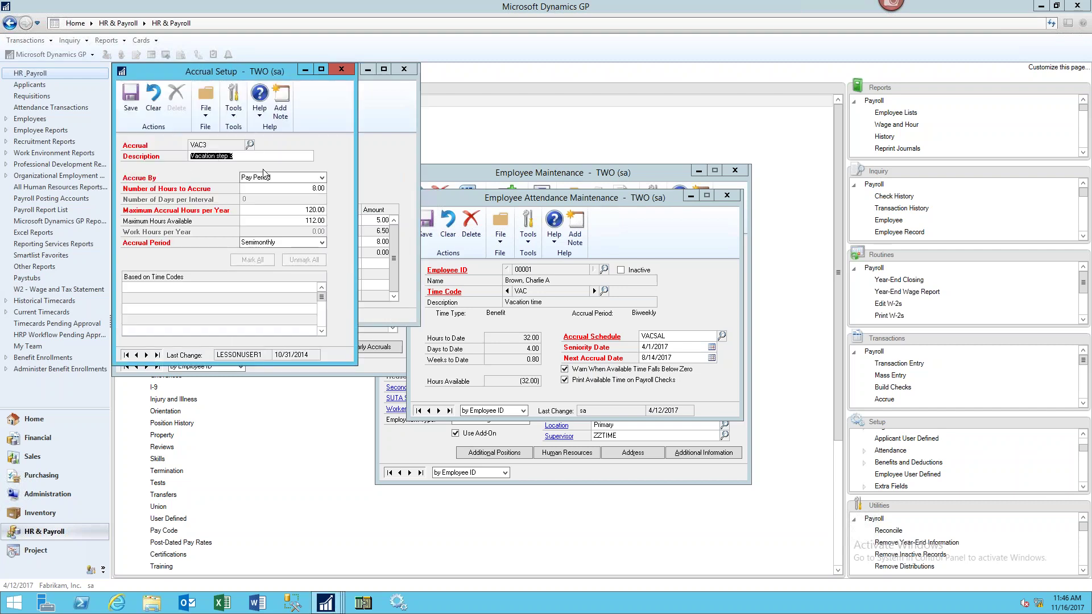
{"action": "left_click", "coordinate": [265, 176]}
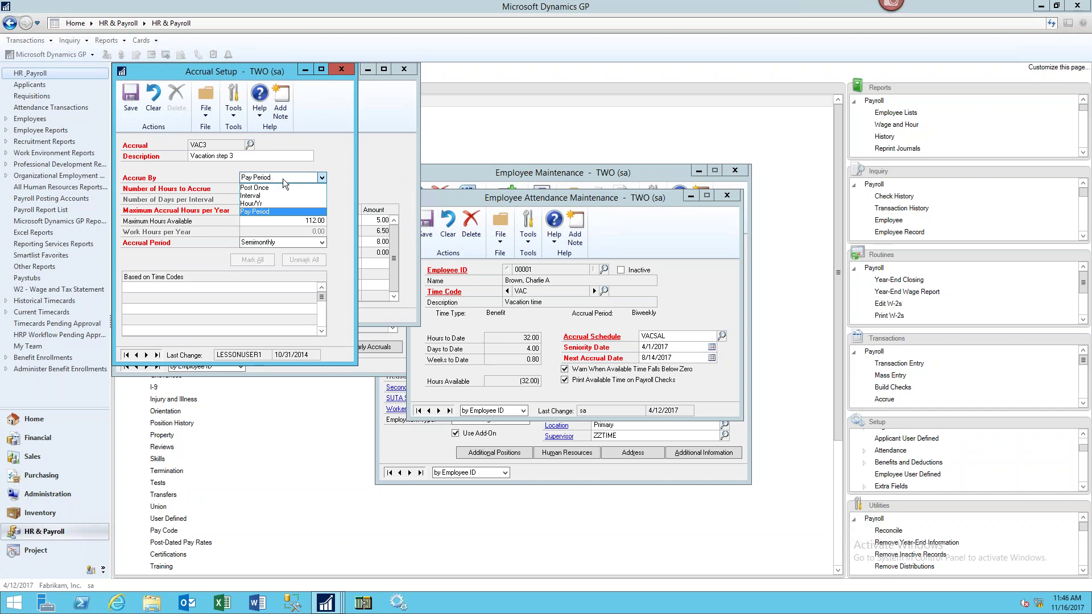
{"action": "left_click", "coordinate": [282, 178]}
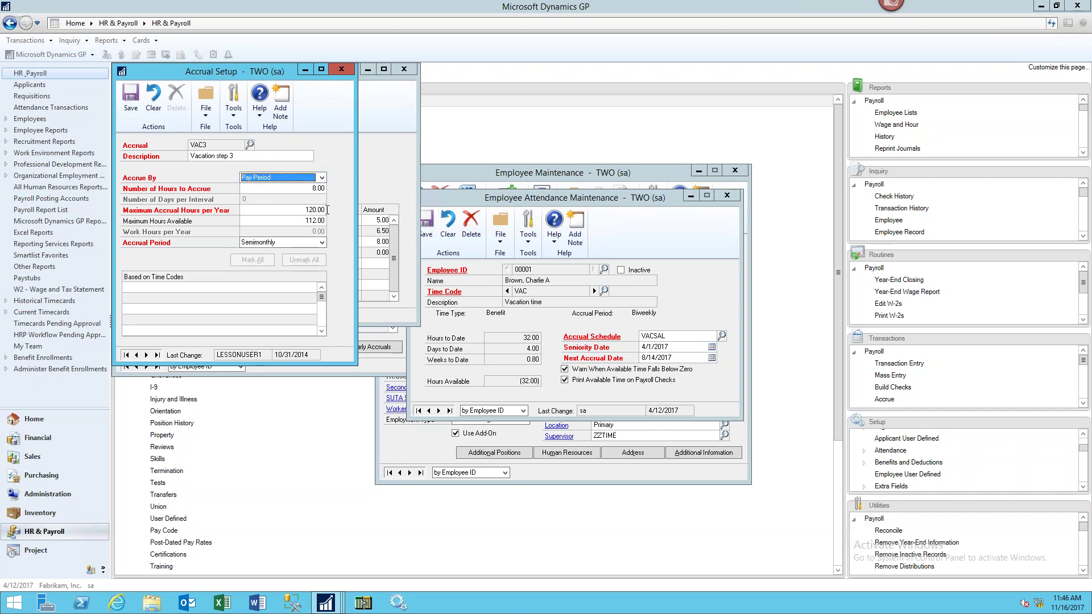
{"action": "left_click", "coordinate": [291, 220]}
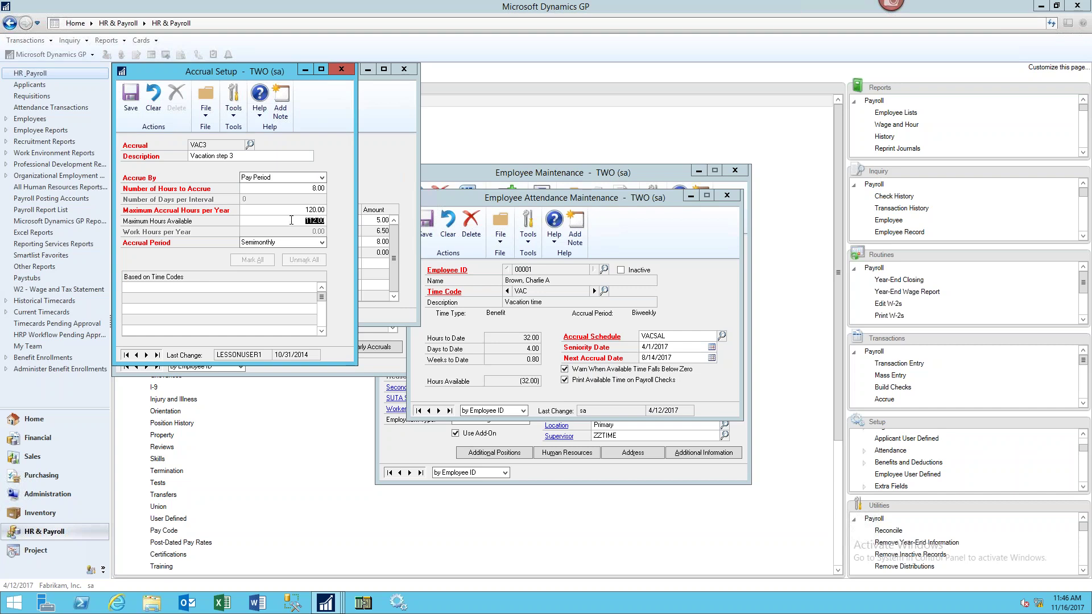
{"action": "left_click", "coordinate": [321, 242]}
{"action": "left_click", "coordinate": [323, 242]}
{"action": "left_click", "coordinate": [322, 177]}
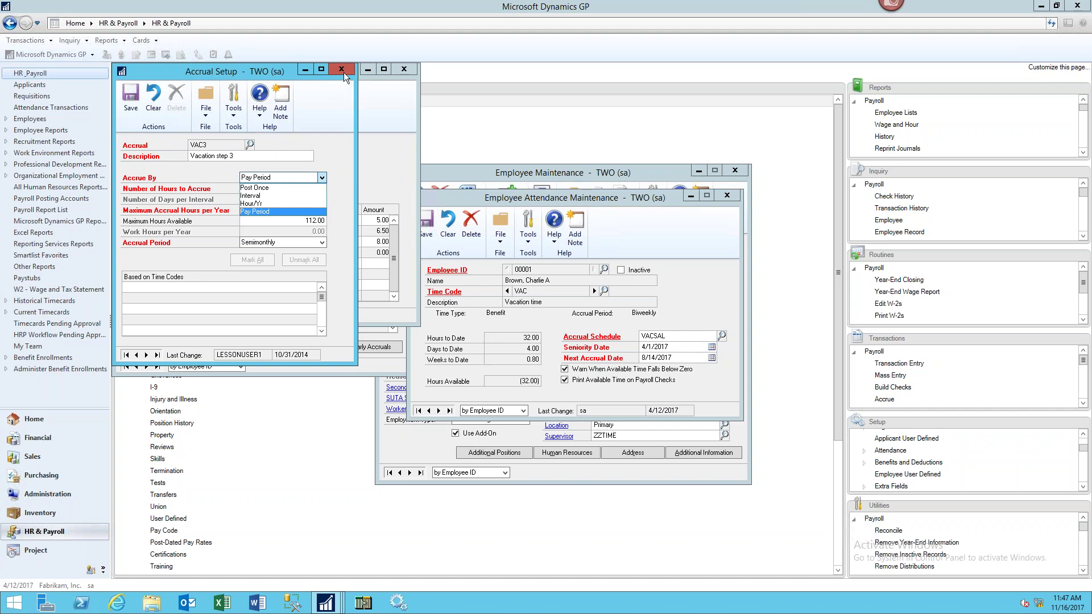
{"action": "key", "text": "Return"}
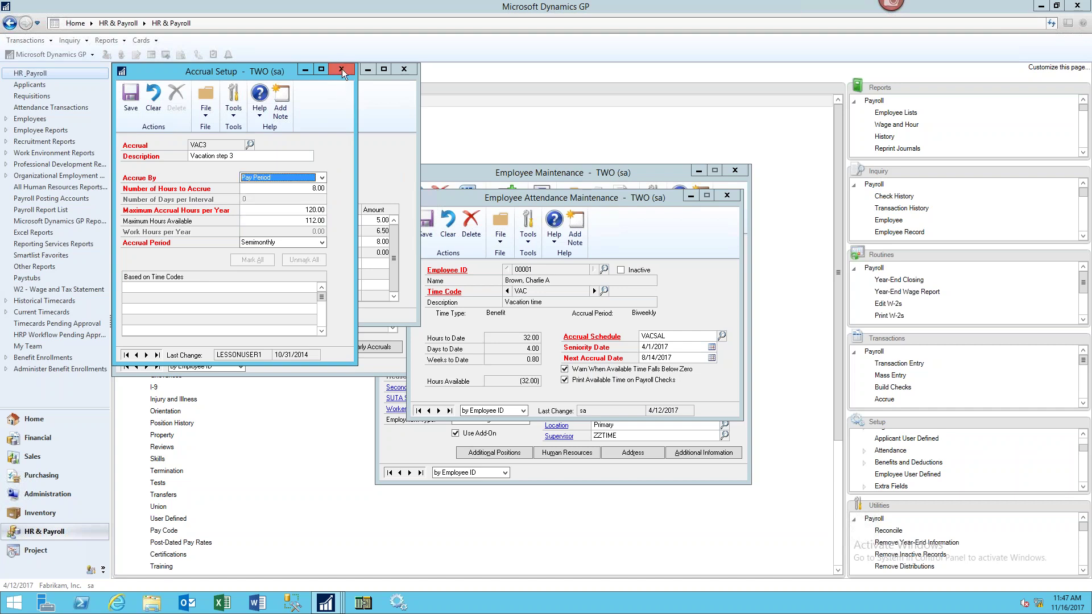
{"action": "left_click", "coordinate": [342, 70]}
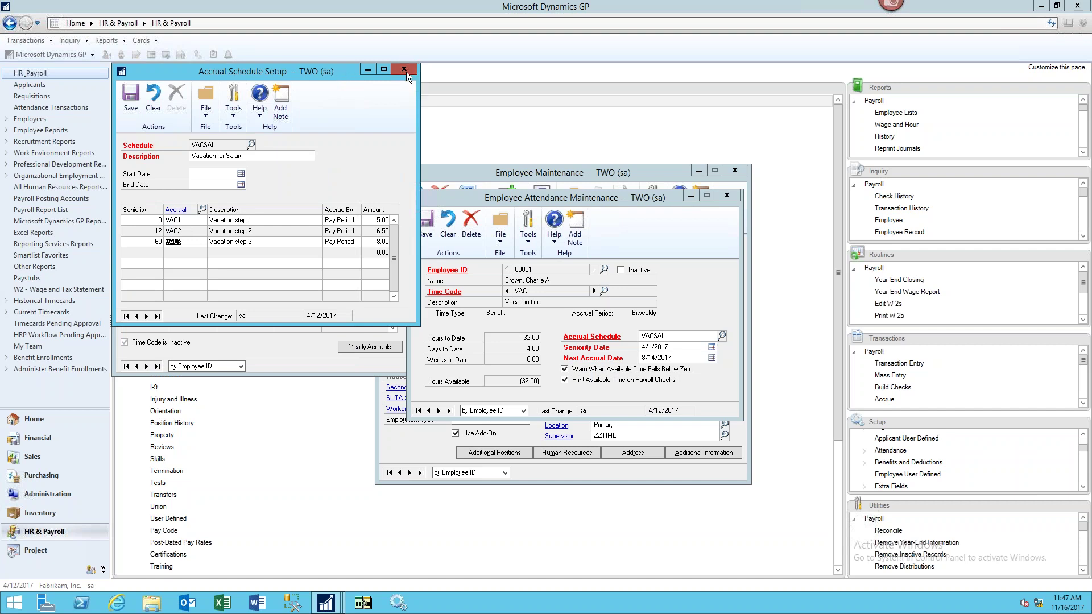
Step: Close the accrual schedule, attendance summary and attendance maintenance windows to return to the employee record
{"action": "left_click", "coordinate": [404, 70]}
{"action": "left_click", "coordinate": [393, 69]}
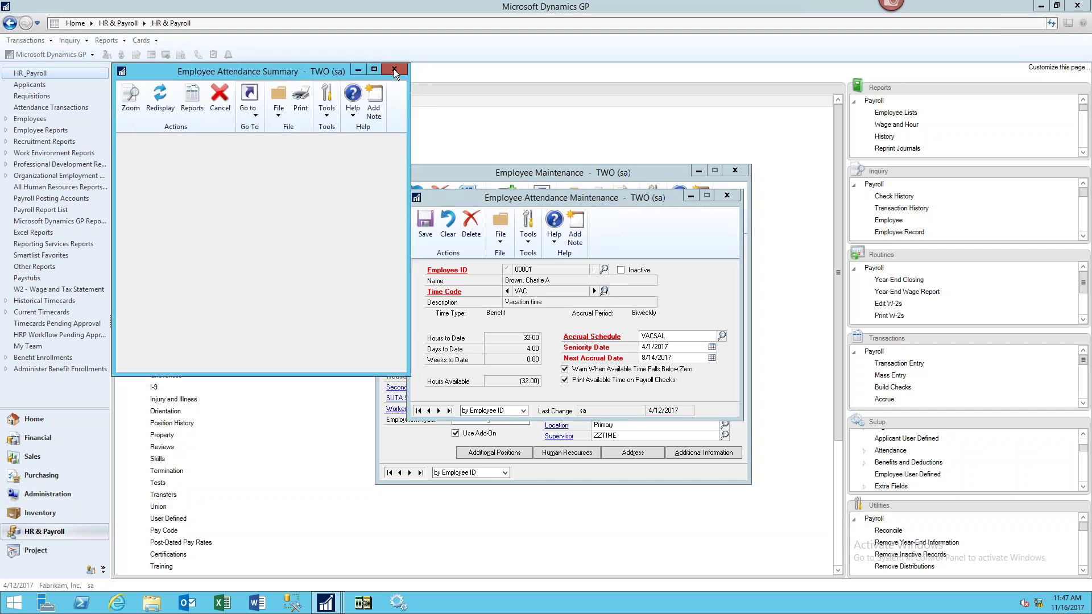
{"action": "left_click", "coordinate": [733, 198]}
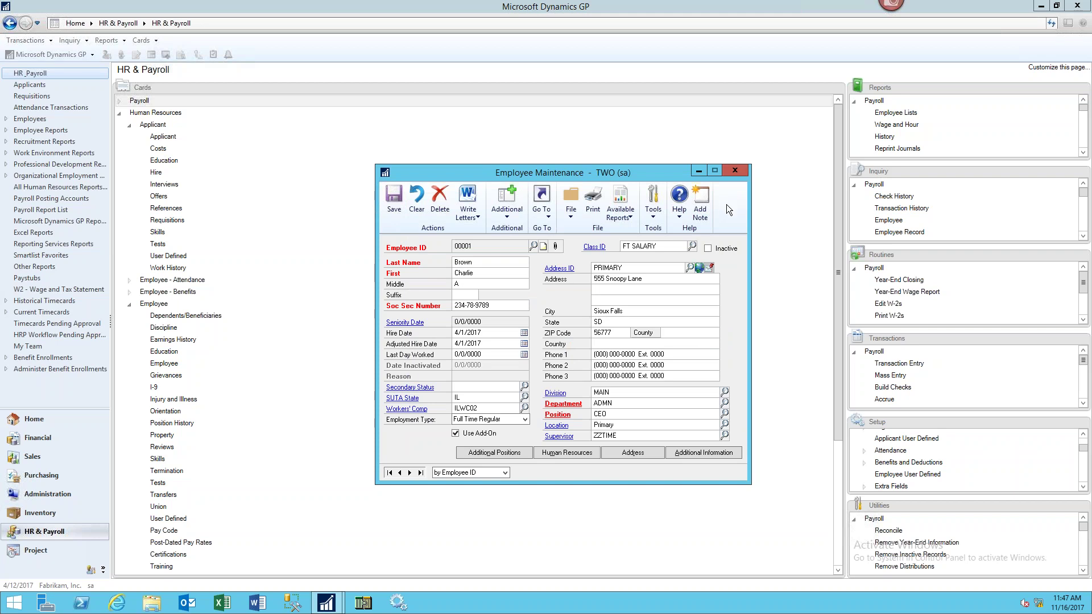
Step: Open the employee's Human Resources combined history to review the position and earnings history
{"action": "left_click", "coordinate": [542, 202]}
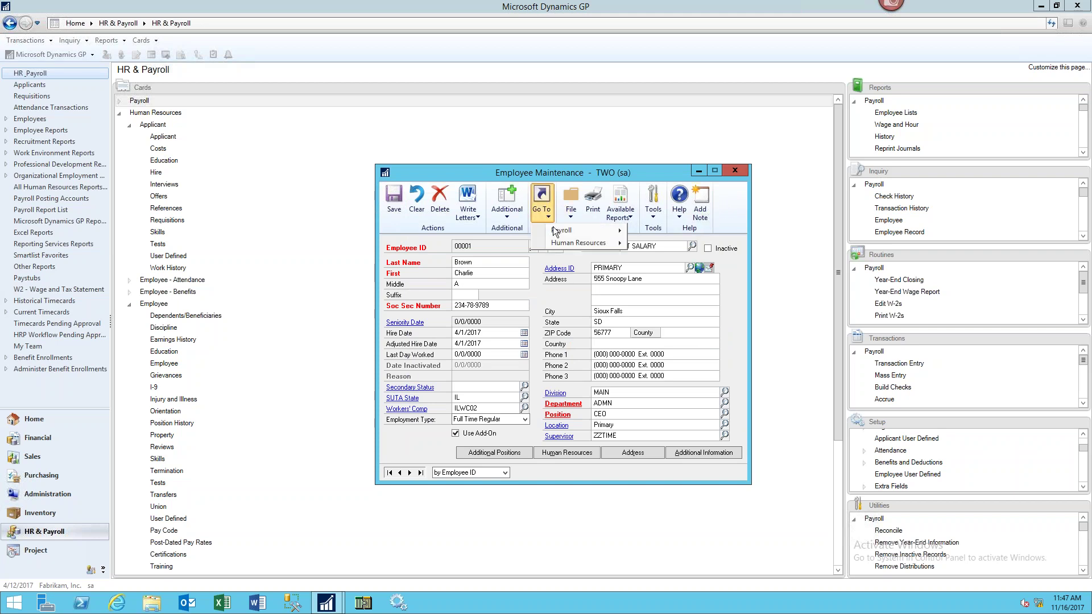
{"action": "mouse_move", "coordinate": [556, 244]}
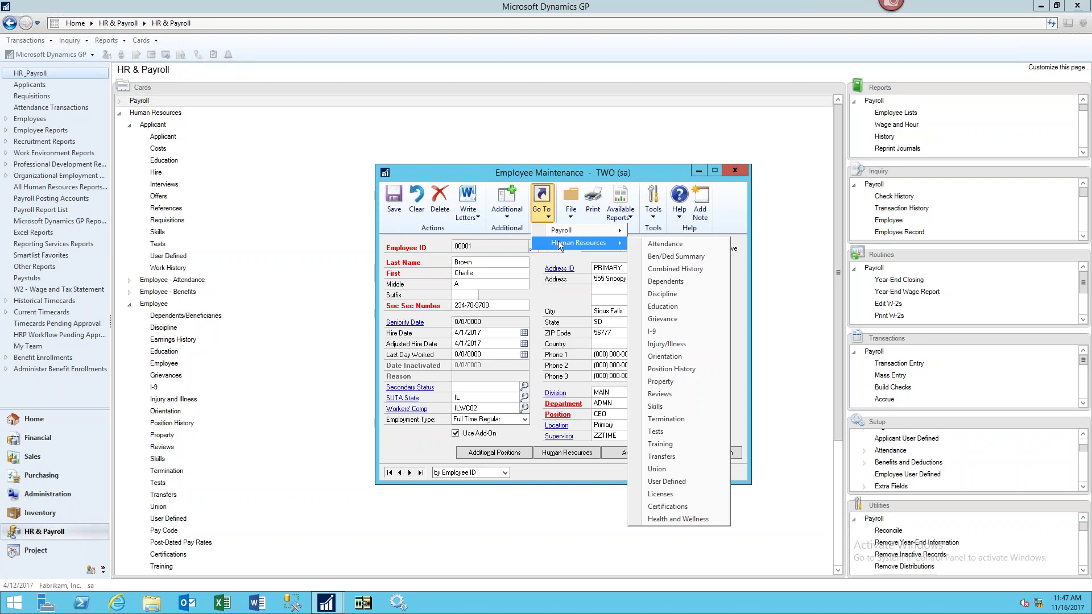
{"action": "left_click", "coordinate": [660, 271]}
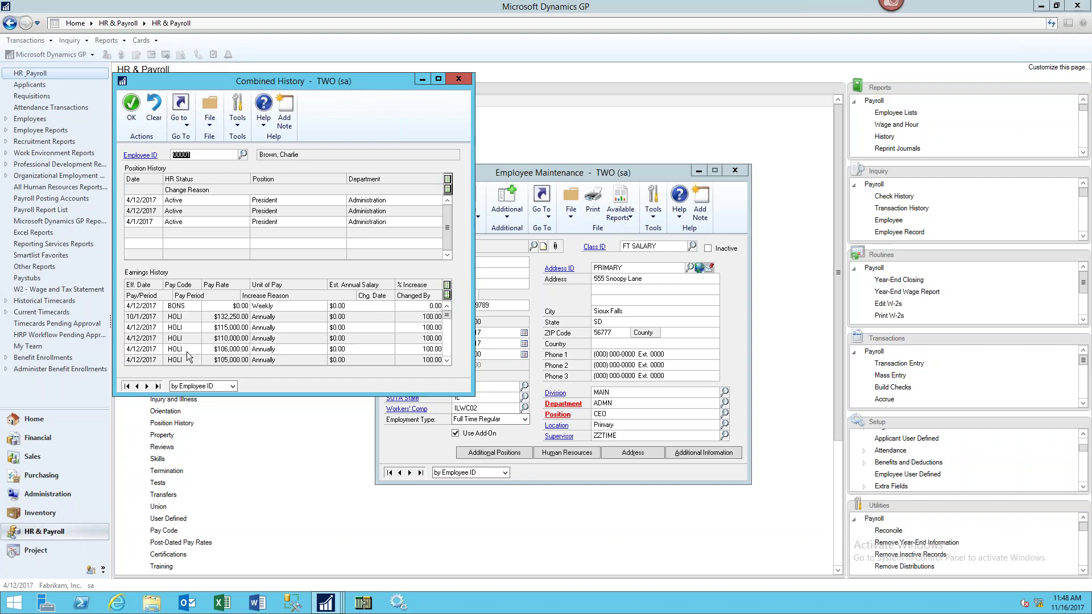
Step: Examine the pay code entries in the employee's earnings history and close the combined history
{"action": "scroll", "coordinate": [450, 345], "scroll_direction": "down", "scroll_amount": 3}
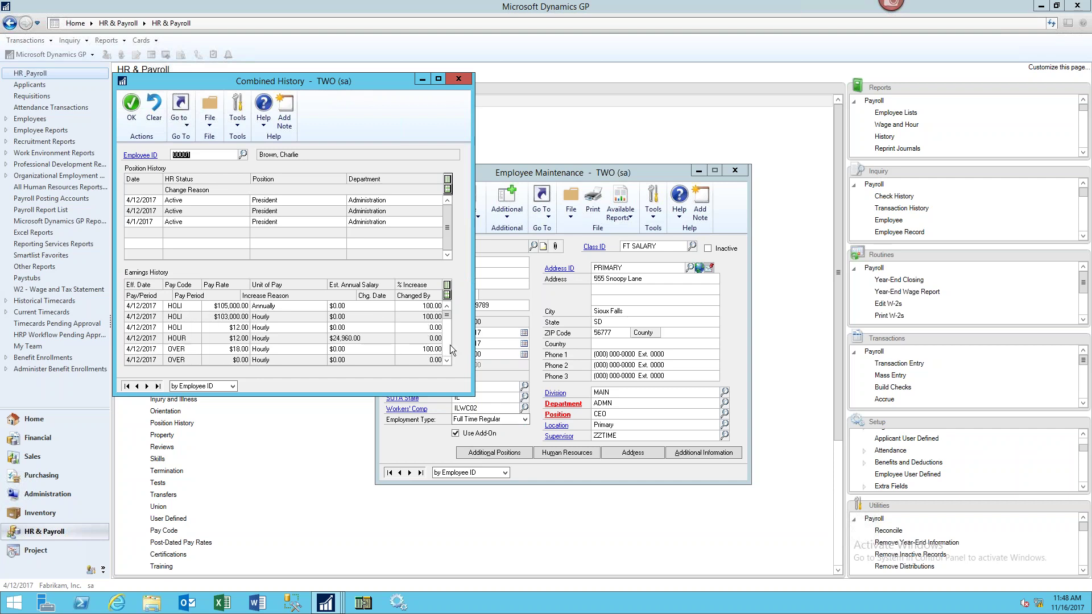
{"action": "left_click", "coordinate": [448, 305]}
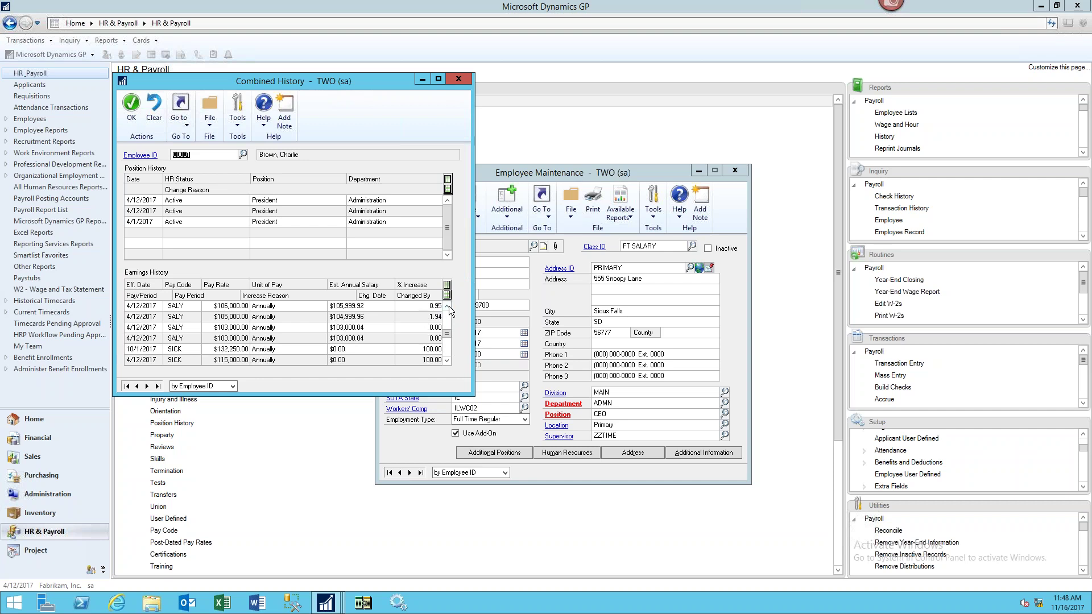
{"action": "left_click", "coordinate": [448, 306]}
{"action": "left_click", "coordinate": [458, 79]}
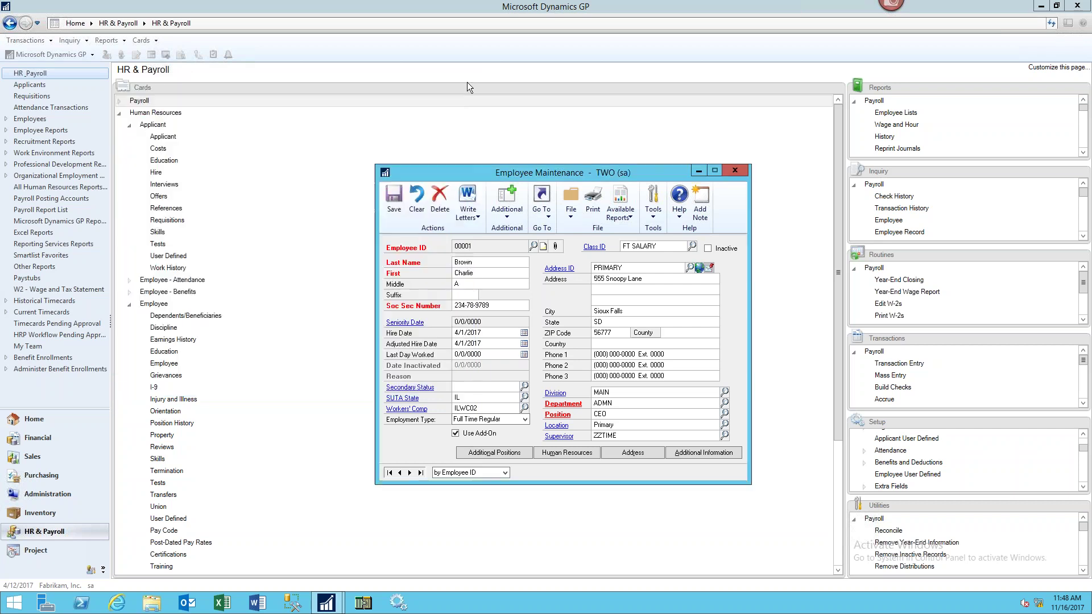
Step: Open the employee's Human Resources dependents and beneficiaries record, review its fields and close it without changes
{"action": "left_click", "coordinate": [541, 217]}
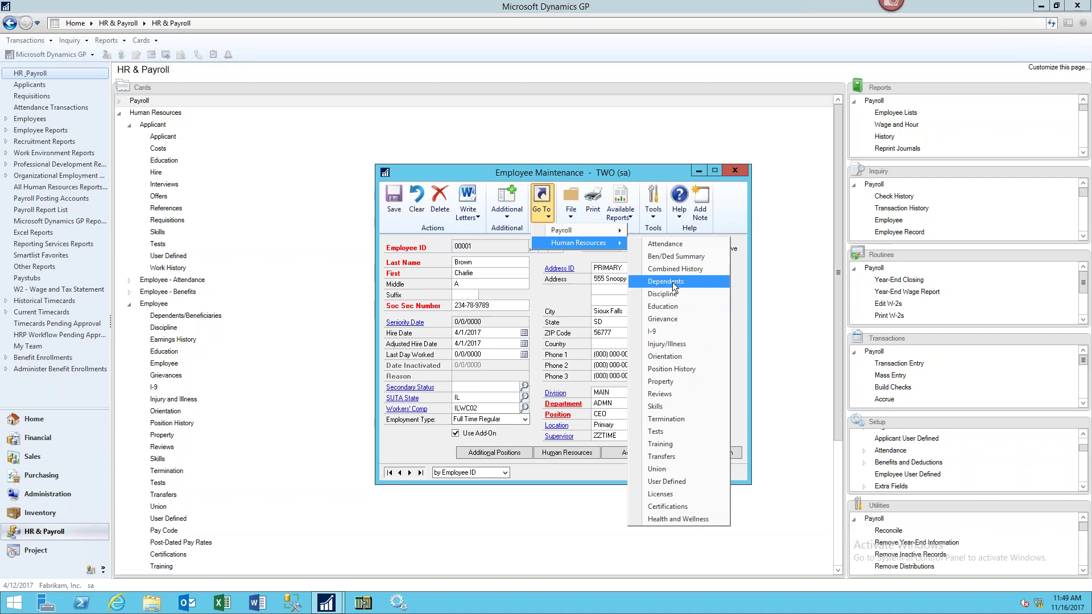
{"action": "left_click", "coordinate": [672, 282]}
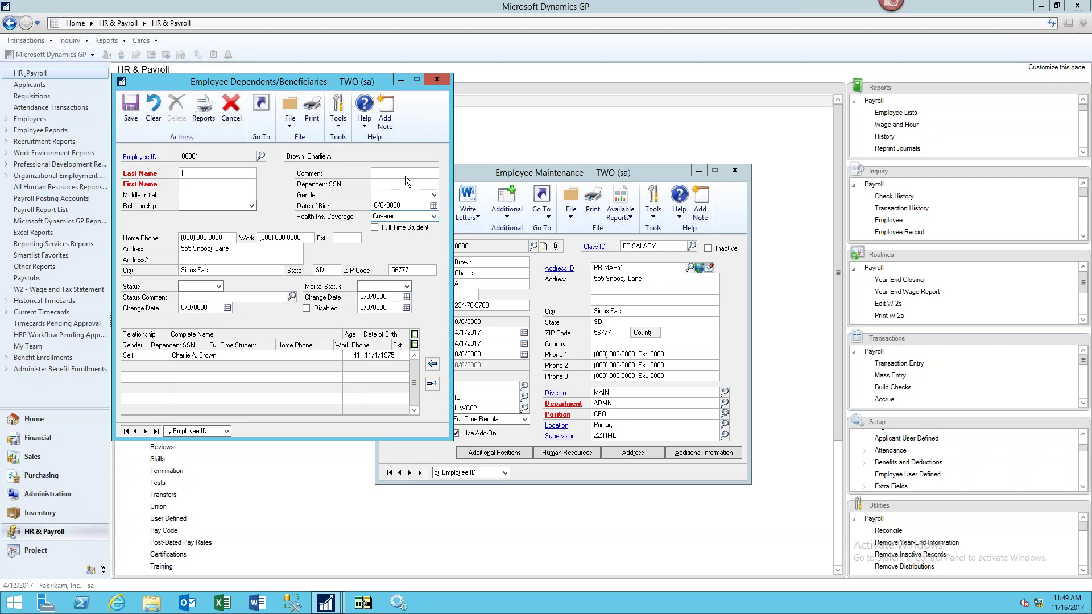
{"action": "left_click", "coordinate": [437, 79]}
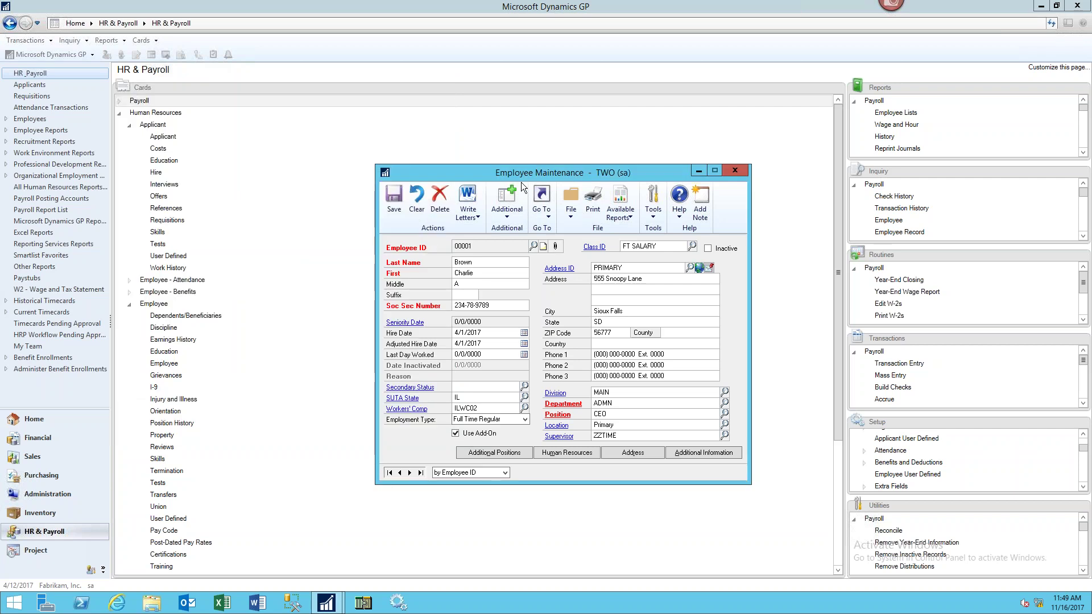
Step: Open the employee's Human Resources discipline record, display the first offense and view the stages available to insert
{"action": "left_click", "coordinate": [539, 214]}
{"action": "mouse_move", "coordinate": [619, 249]}
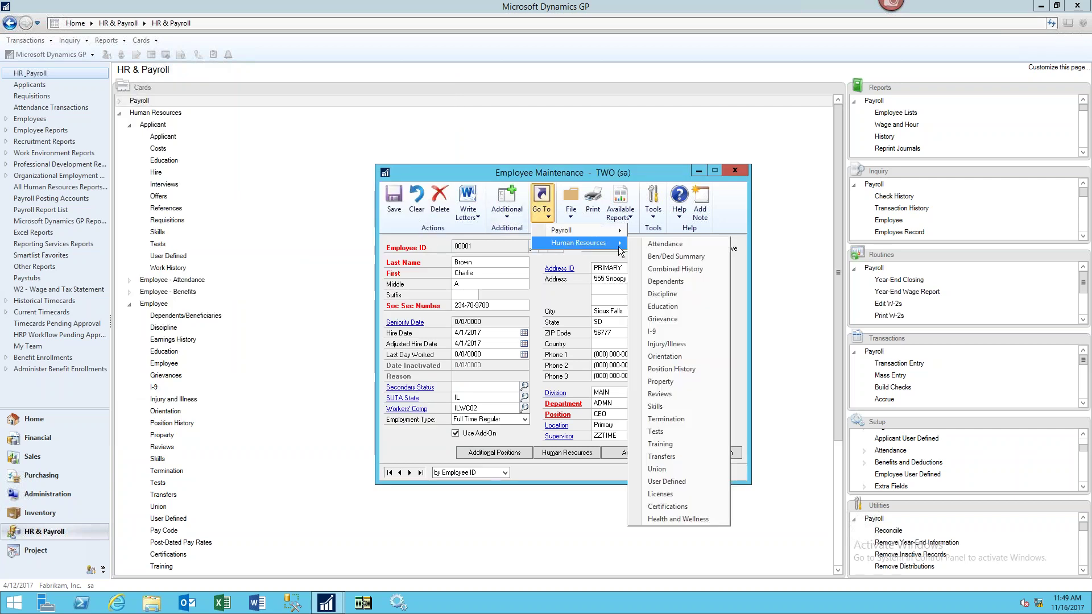
{"action": "left_click", "coordinate": [684, 294]}
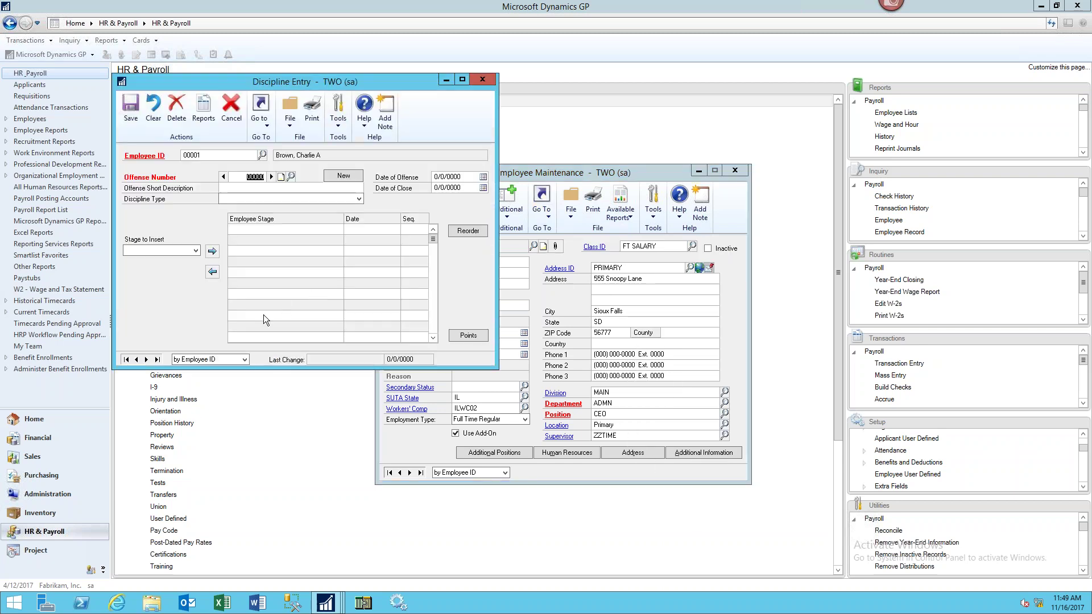
{"action": "left_click", "coordinate": [271, 177]}
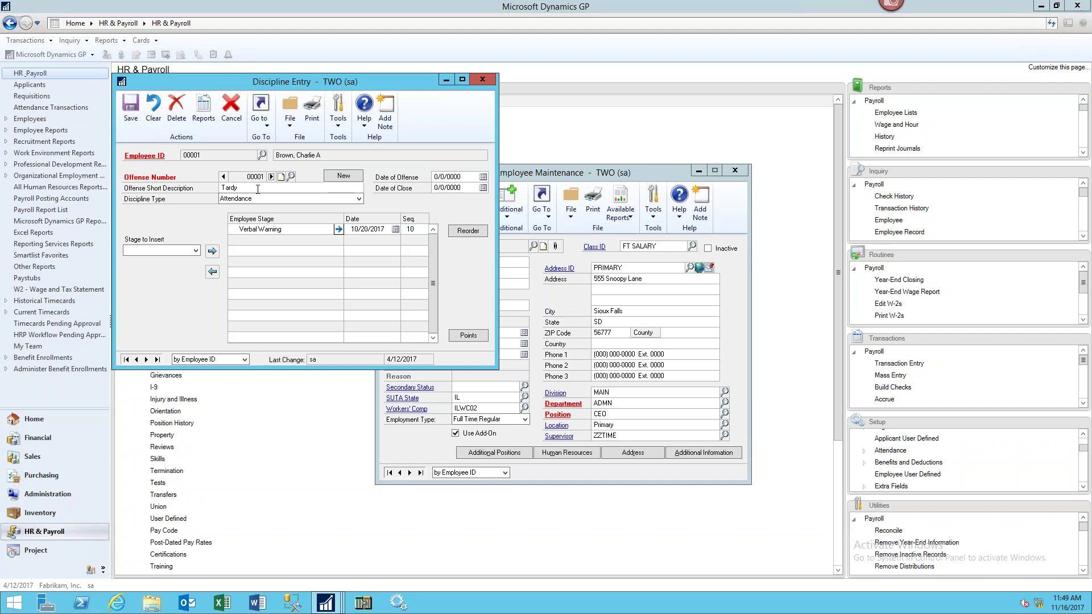
{"action": "left_click", "coordinate": [260, 227]}
{"action": "left_click", "coordinate": [195, 251]}
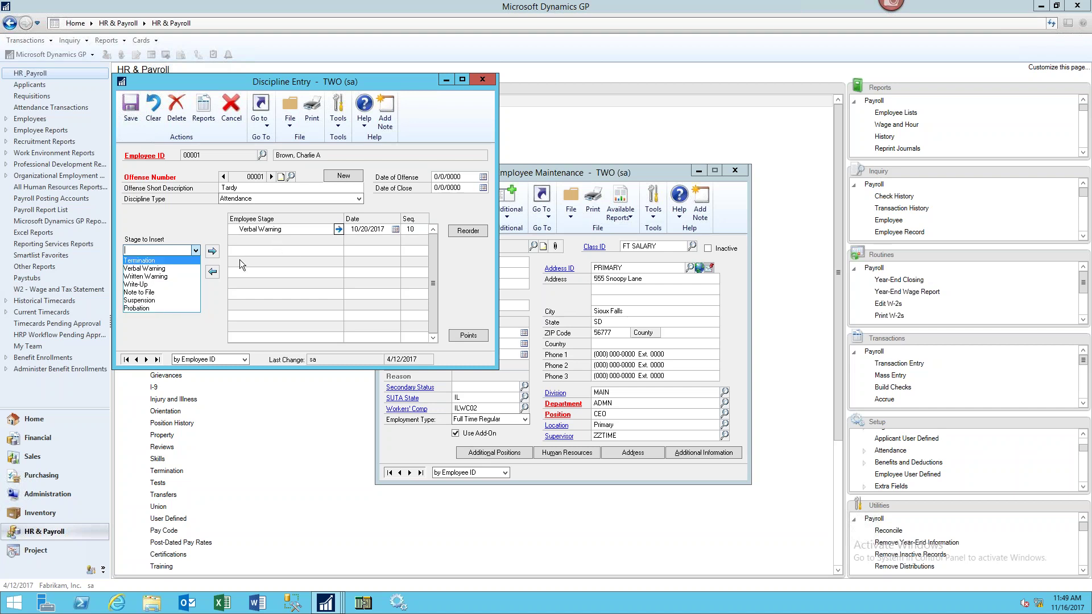
Step: Examine the Verbal Warning stage detail of the offense, and close the detail and the discipline record
{"action": "left_click", "coordinate": [339, 232]}
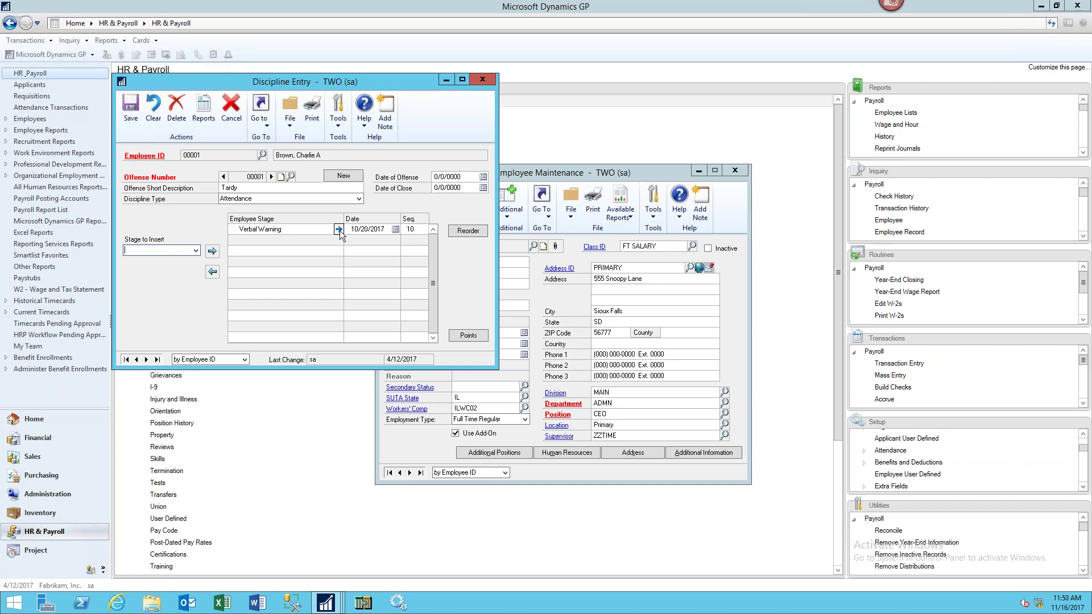
{"action": "left_click", "coordinate": [340, 230]}
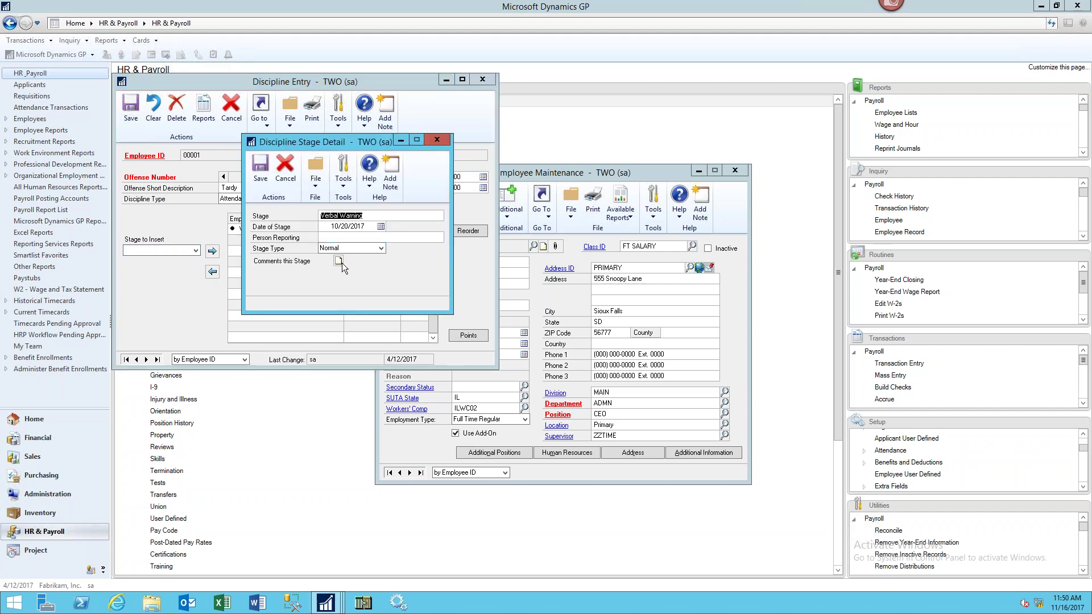
{"action": "left_click", "coordinate": [436, 140]}
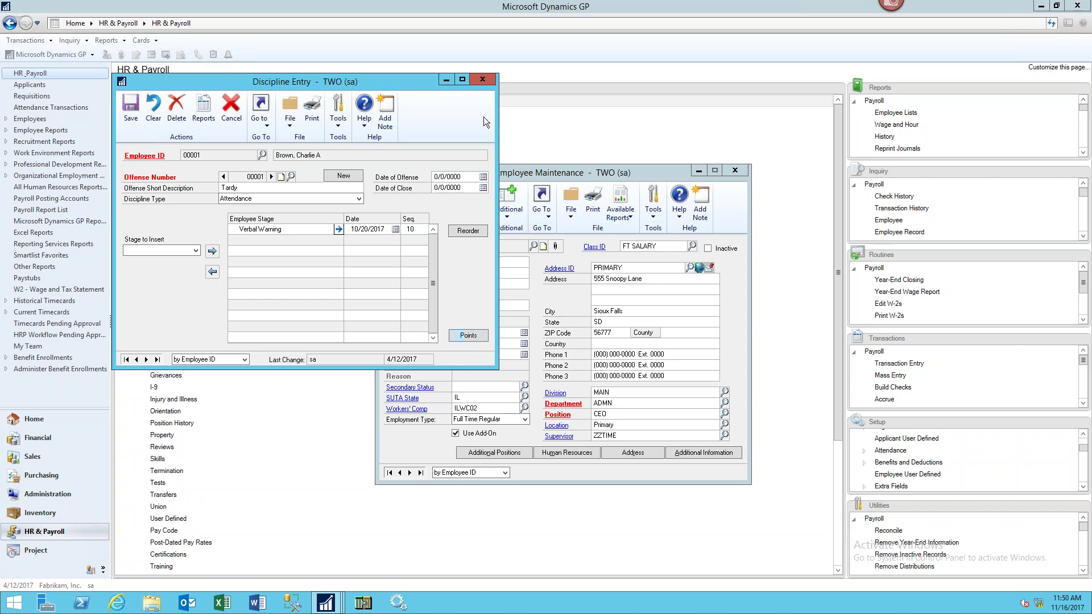
{"action": "left_click", "coordinate": [490, 83]}
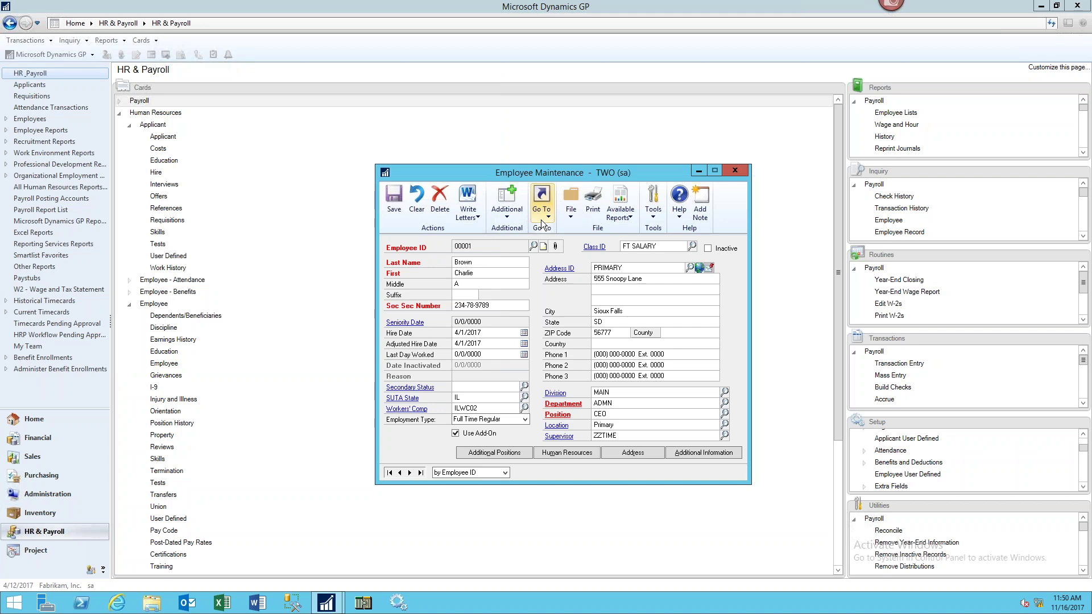
Step: Open the employee's Human Resources grievances, browse for existing grievance numbers and close the window without changes
{"action": "left_click", "coordinate": [541, 212]}
{"action": "mouse_move", "coordinate": [554, 233]}
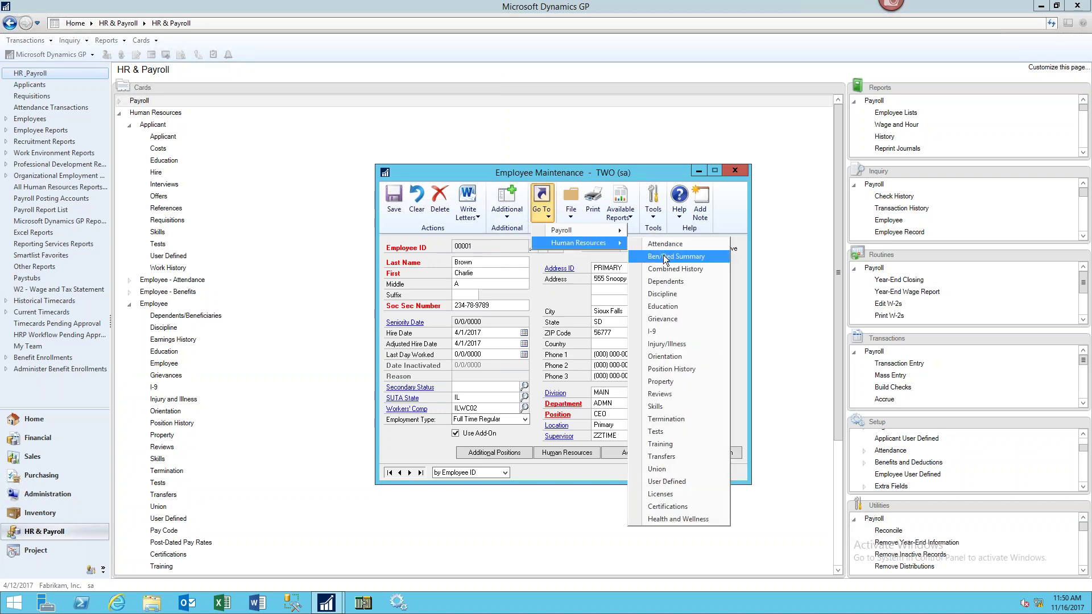
{"action": "left_click", "coordinate": [677, 320]}
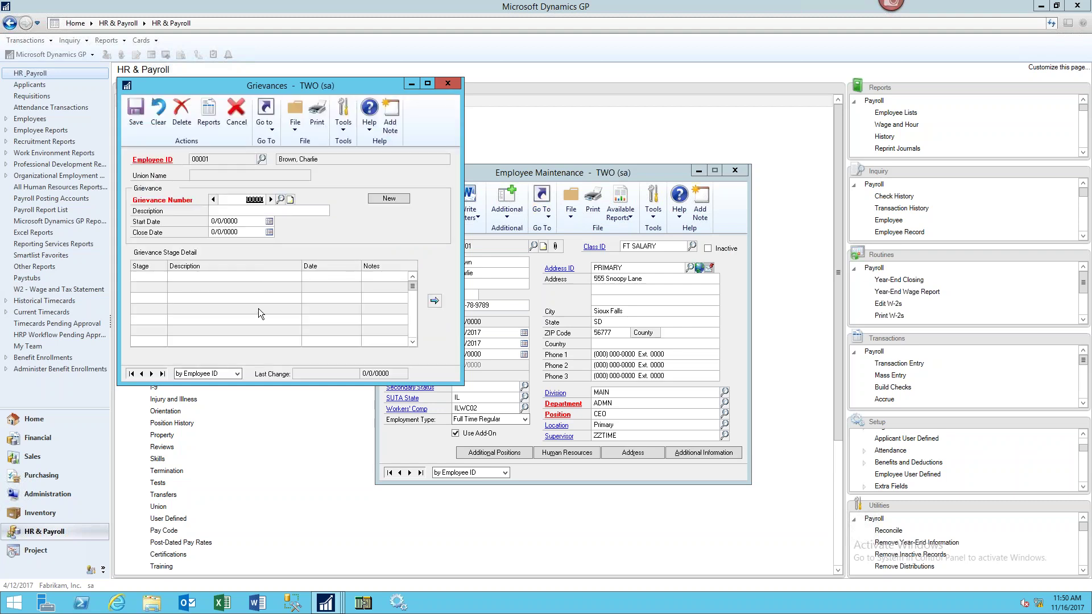
{"action": "left_click", "coordinate": [271, 200]}
{"action": "left_click", "coordinate": [213, 199]}
{"action": "left_click", "coordinate": [447, 86]}
Step: Review the employee's I-9 form and its List A acceptable documents, and close both without changes
{"action": "left_click", "coordinate": [541, 211]}
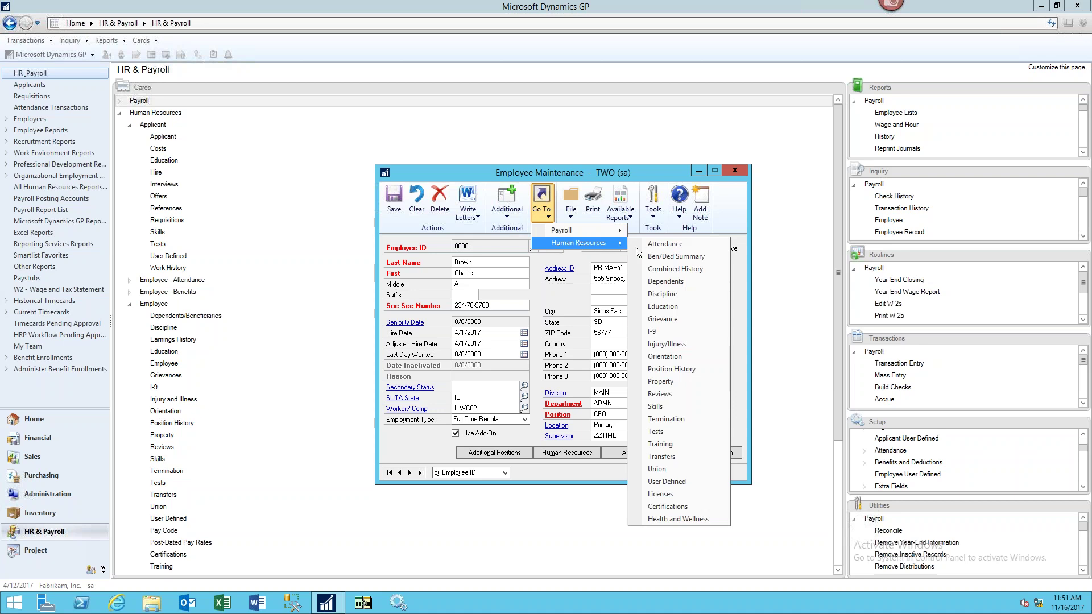
{"action": "left_click", "coordinate": [664, 331]}
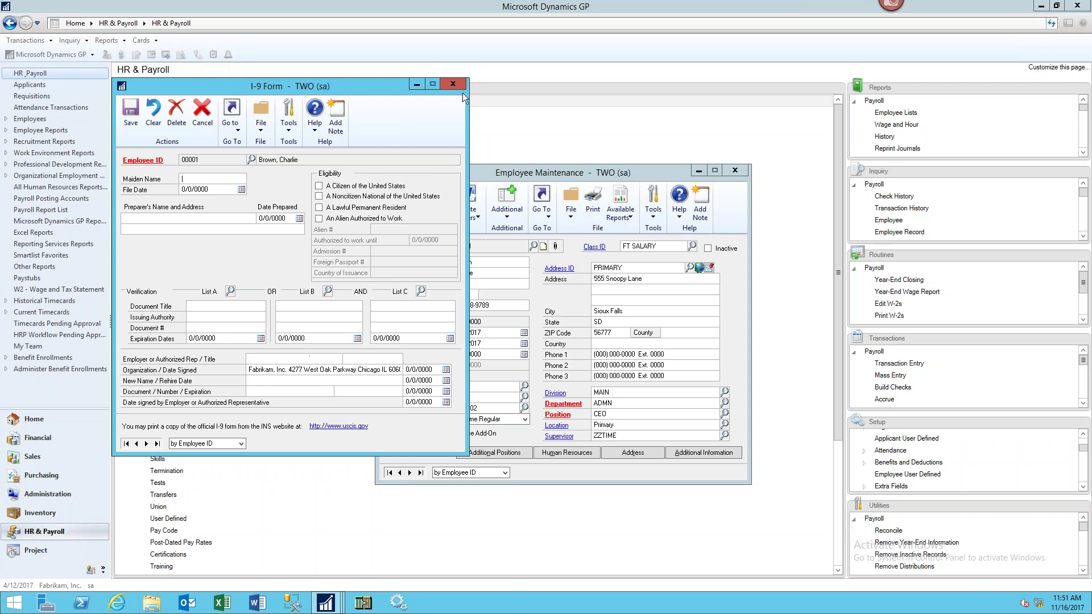
{"action": "left_click", "coordinate": [231, 291]}
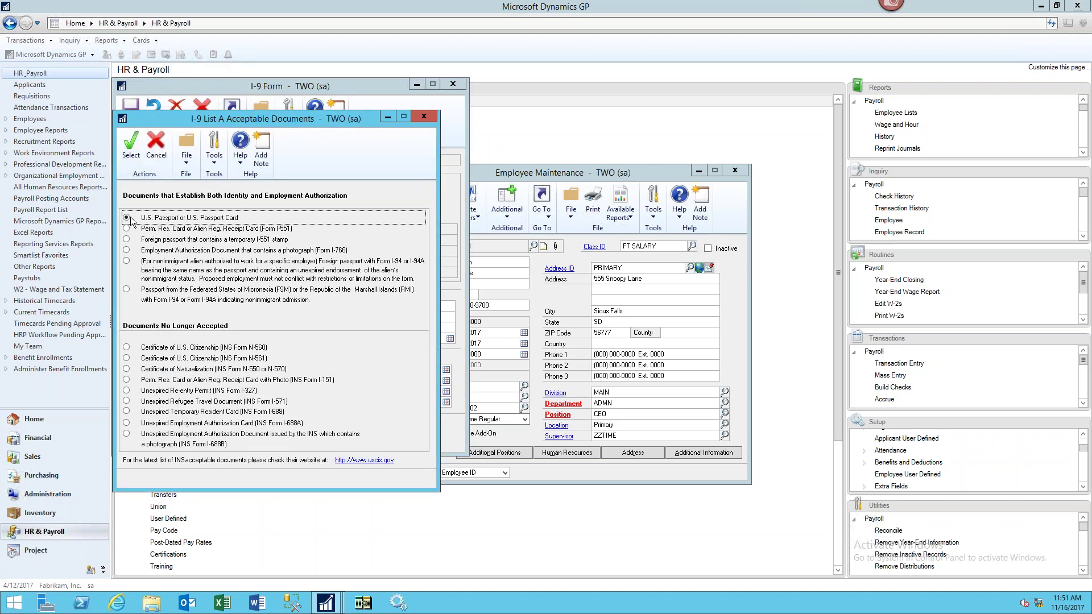
{"action": "left_click", "coordinate": [424, 117]}
{"action": "left_click", "coordinate": [221, 338]}
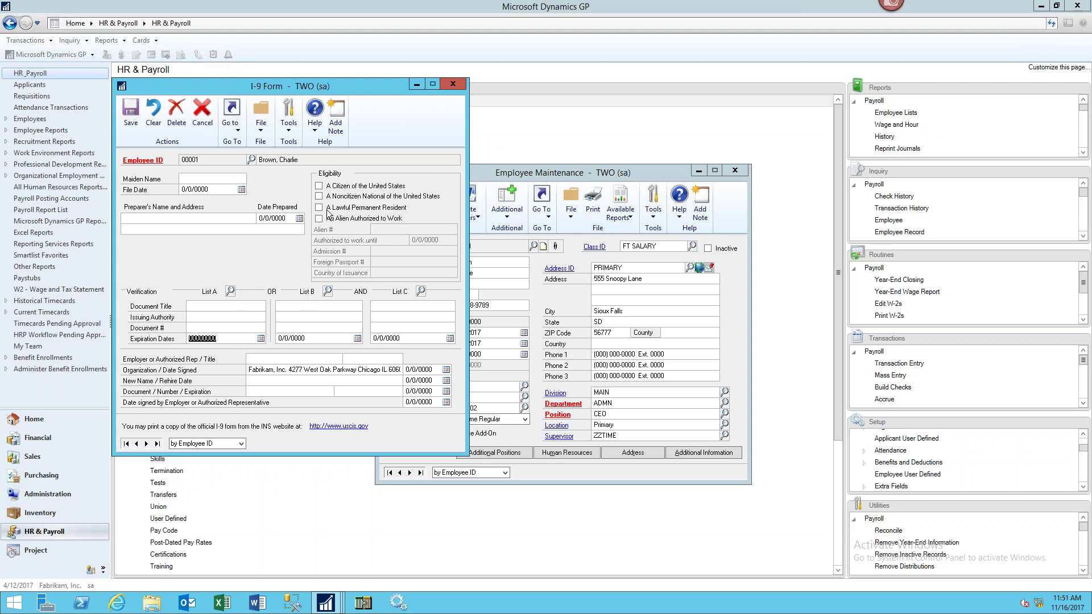
{"action": "left_click", "coordinate": [452, 84]}
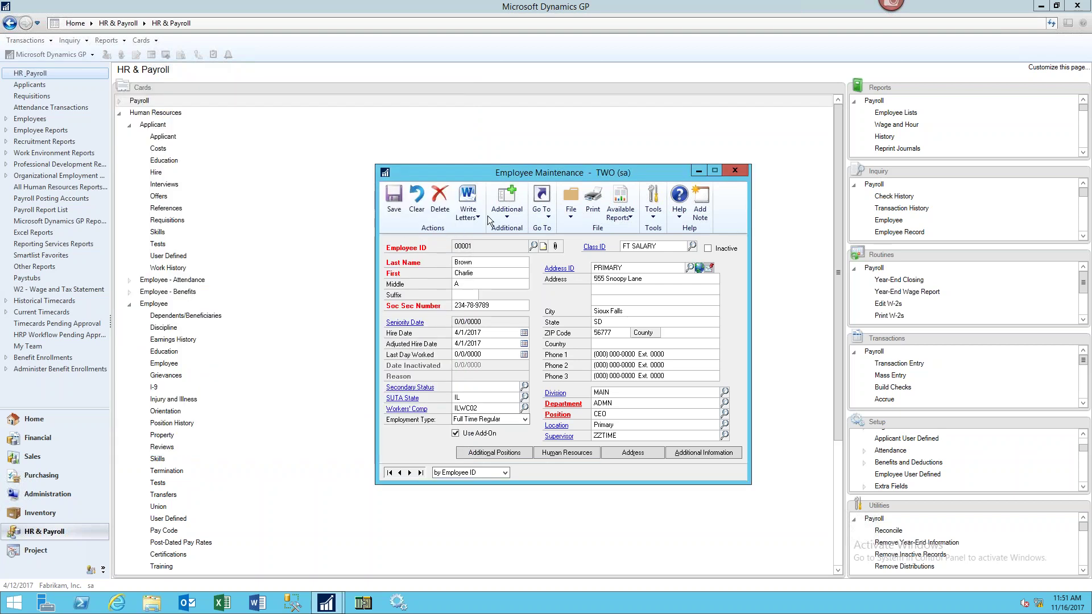
Step: Review the I-9 renew date and personal information in the employee's Human Resources maintenance details, and close them
{"action": "left_click", "coordinate": [568, 452]}
{"action": "key", "text": "Tab"}
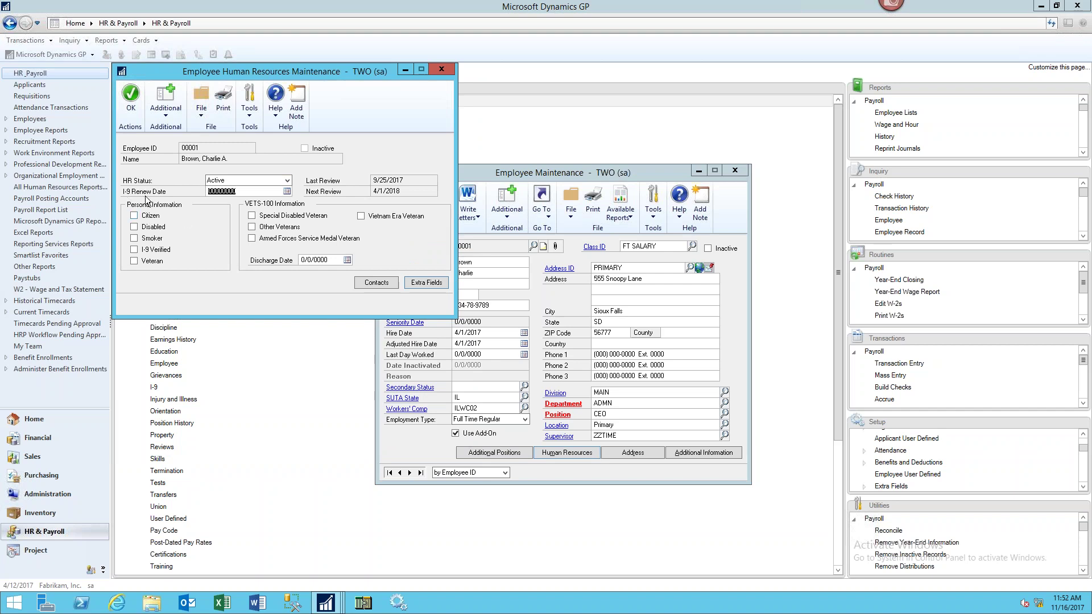
{"action": "left_click", "coordinate": [448, 69]}
Step: Open the Human Resources injury/illness record, move to the next employee and check the lookup for existing injury cases
{"action": "left_click", "coordinate": [542, 202]}
{"action": "mouse_move", "coordinate": [562, 249]}
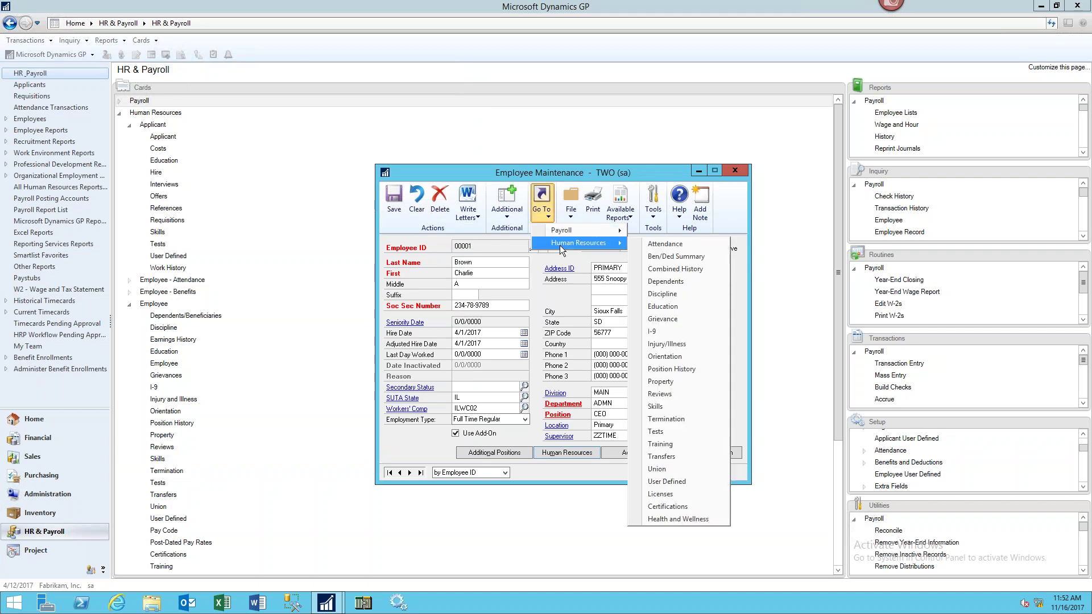
{"action": "left_click", "coordinate": [660, 345]}
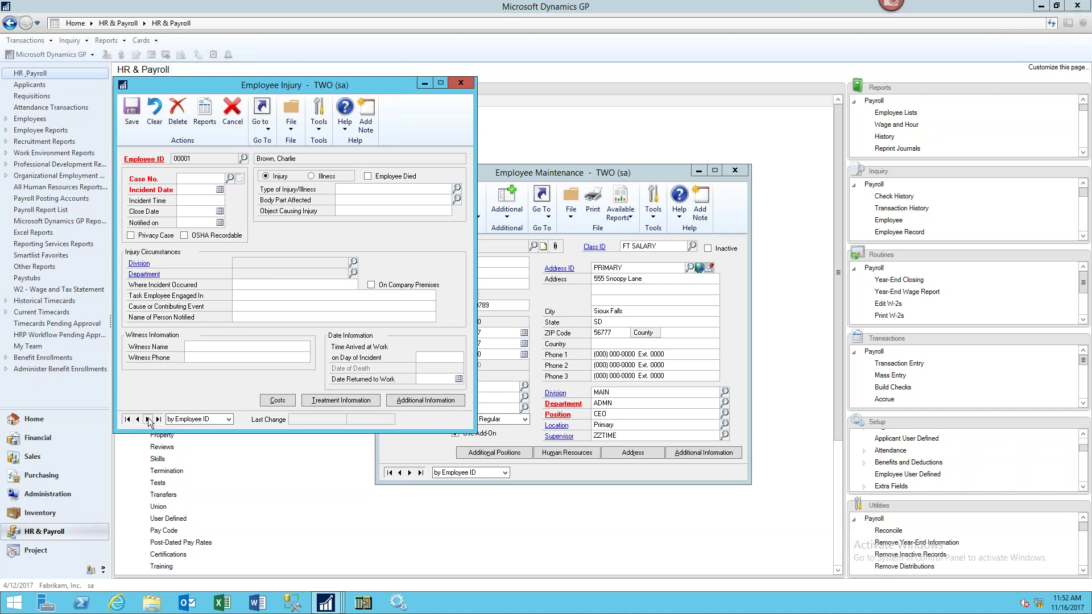
{"action": "left_click", "coordinate": [148, 419]}
{"action": "left_click", "coordinate": [230, 178]}
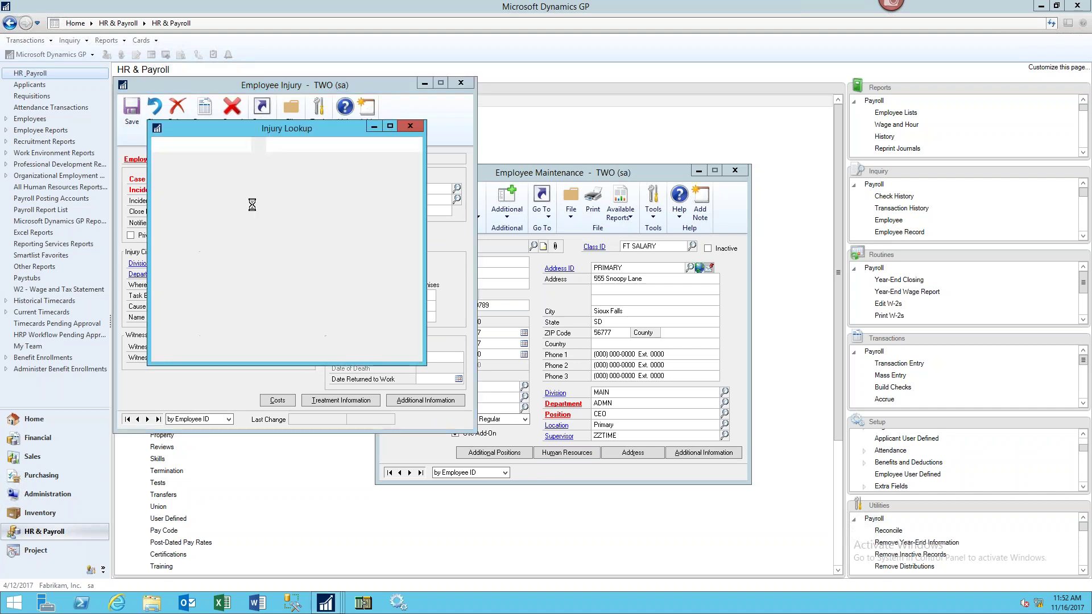
{"action": "left_click", "coordinate": [410, 127]}
Step: Start a new injury case for this employee with case number 123
{"action": "left_click", "coordinate": [200, 177]}
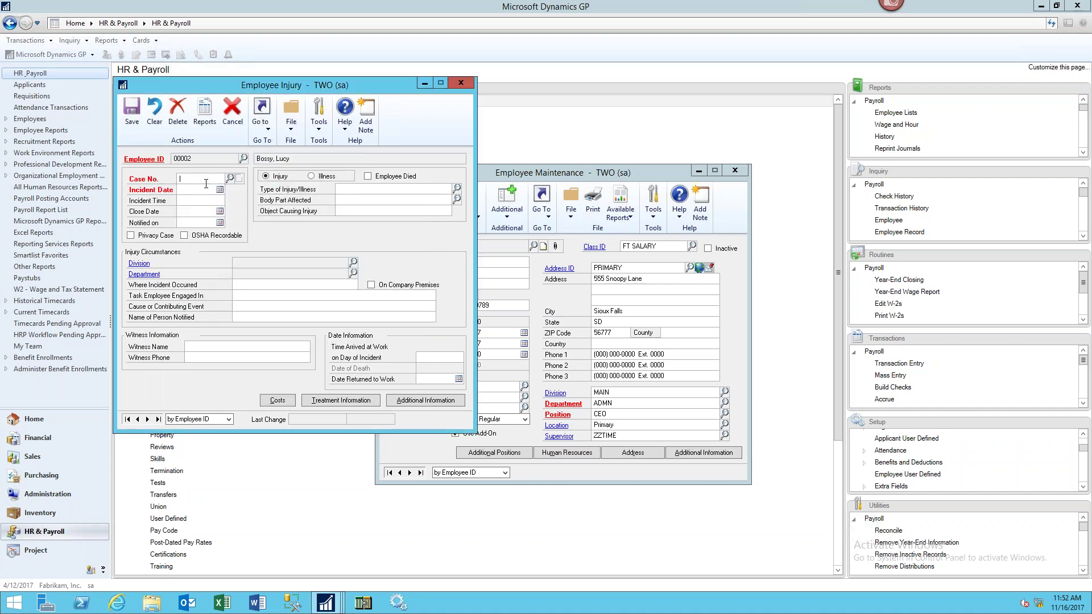
{"action": "type", "text": "123"}
{"action": "key", "text": "Tab"}
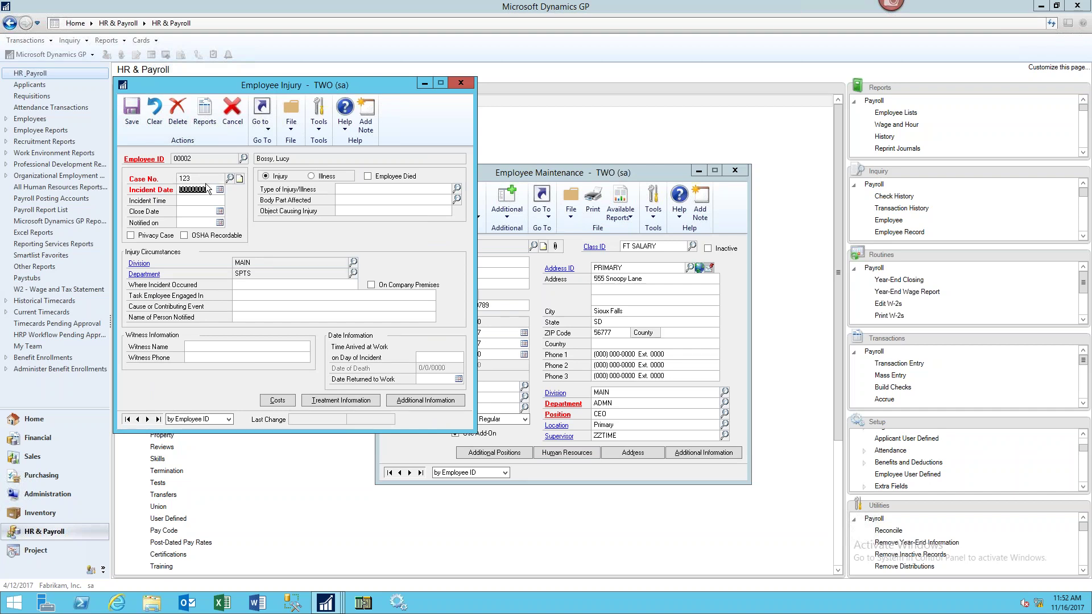
Step: Try to set the injury case's incident date to 11/16/2017, and then to 11/01/2017
{"action": "type", "text": "111617"}
{"action": "key", "text": "Tab"}
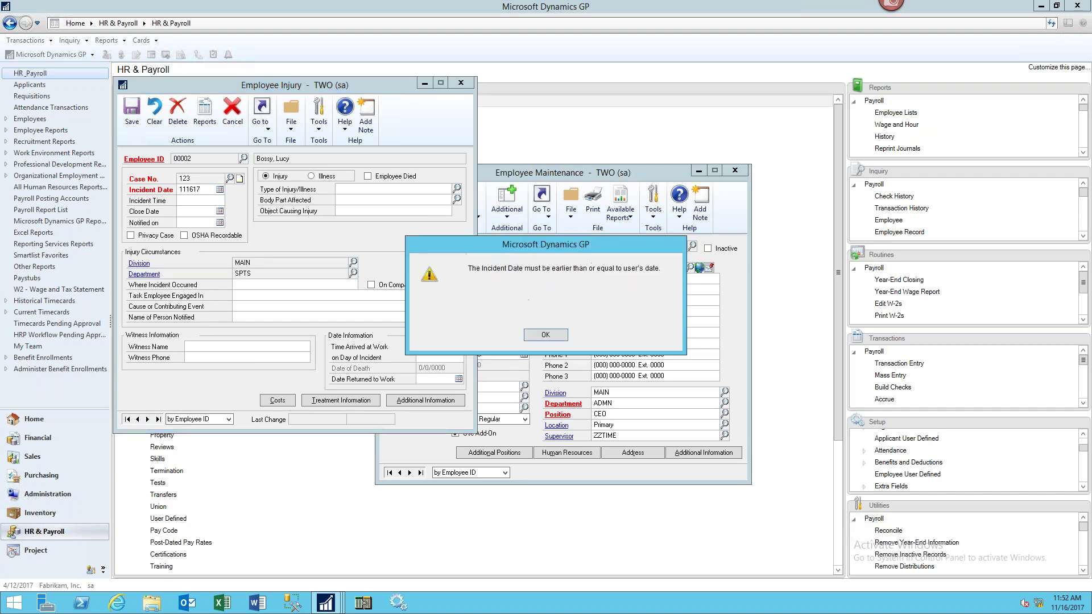
{"action": "left_click", "coordinate": [545, 335]}
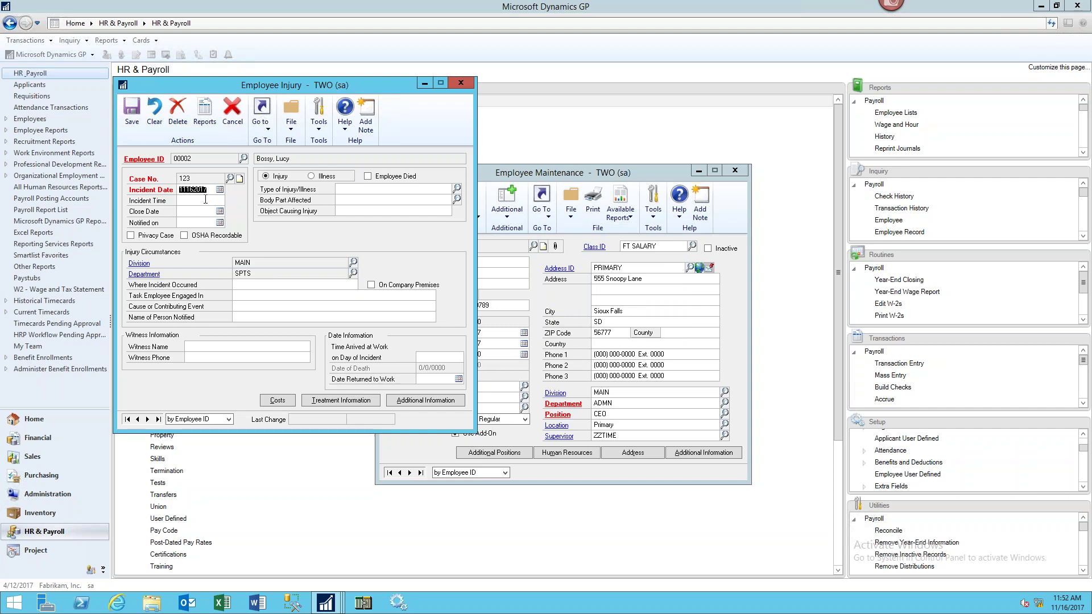
{"action": "type", "text": "110117"}
{"action": "key", "text": "Tab"}
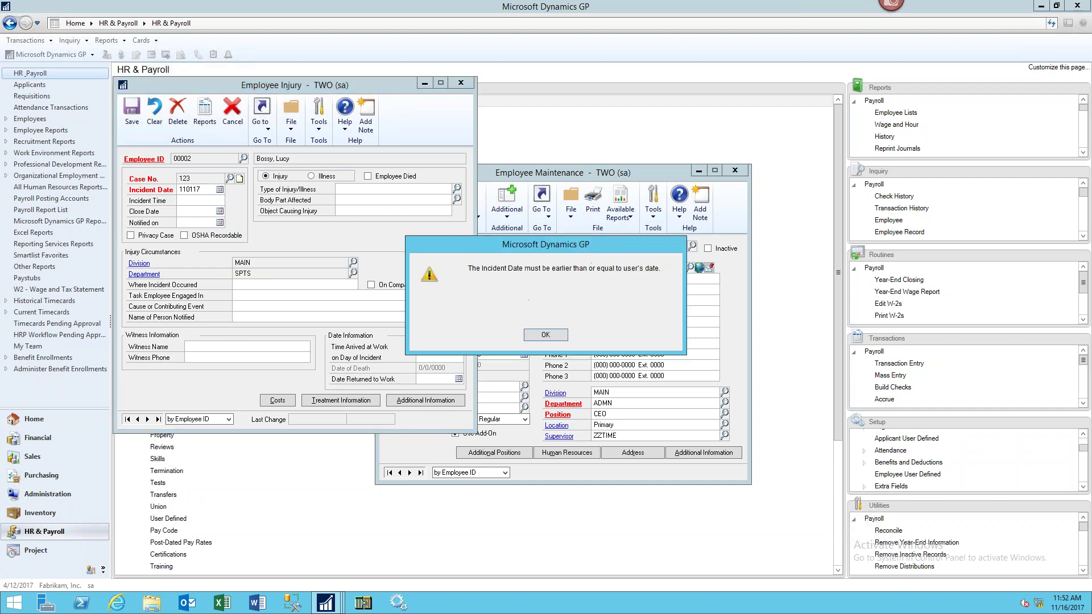
{"action": "left_click", "coordinate": [544, 334]}
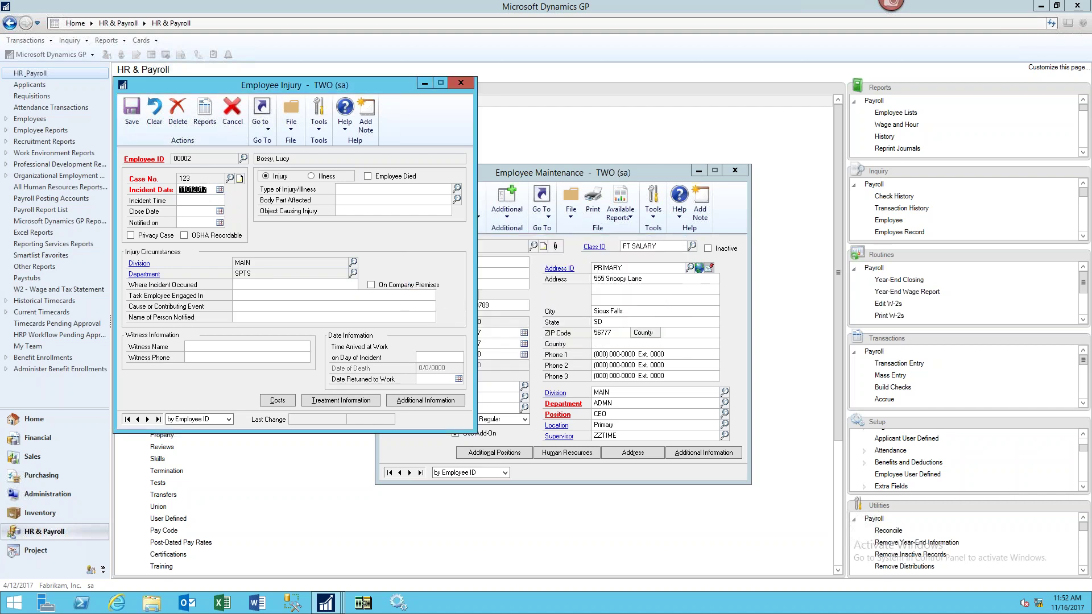
Step: Set the incident date to 3/15/2017 and classify the case as an illness
{"action": "type", "text": "031517"}
{"action": "key", "text": "Tab"}
{"action": "left_click", "coordinate": [314, 176]}
Step: Examine the available injury/illness types and body parts in the injury case's lookups without selecting any
{"action": "left_click", "coordinate": [457, 189]}
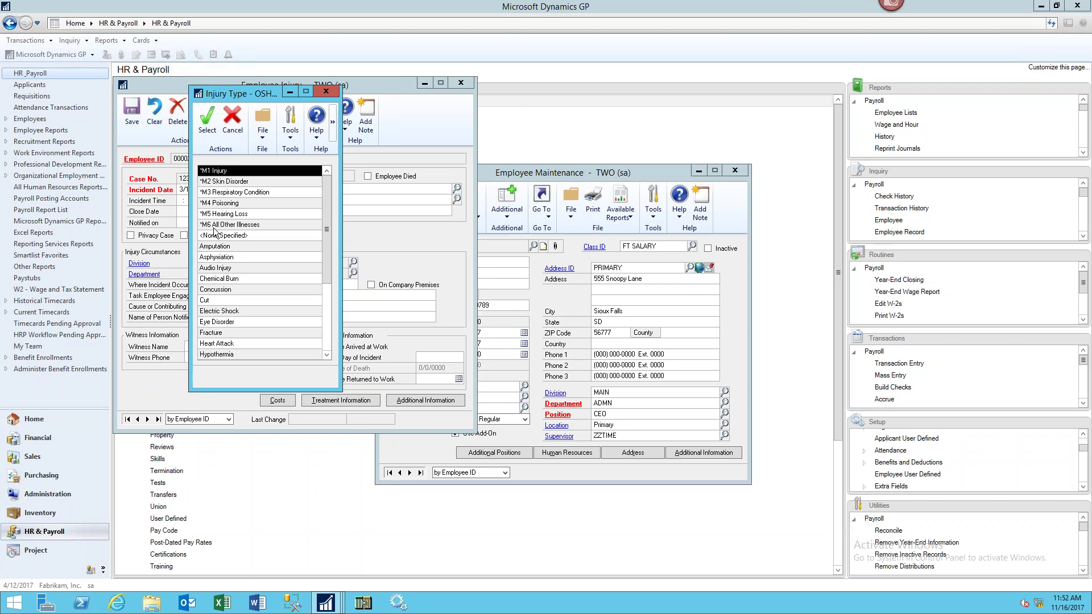
{"action": "left_click_drag", "start_coordinate": [327, 234], "coordinate": [322, 357]}
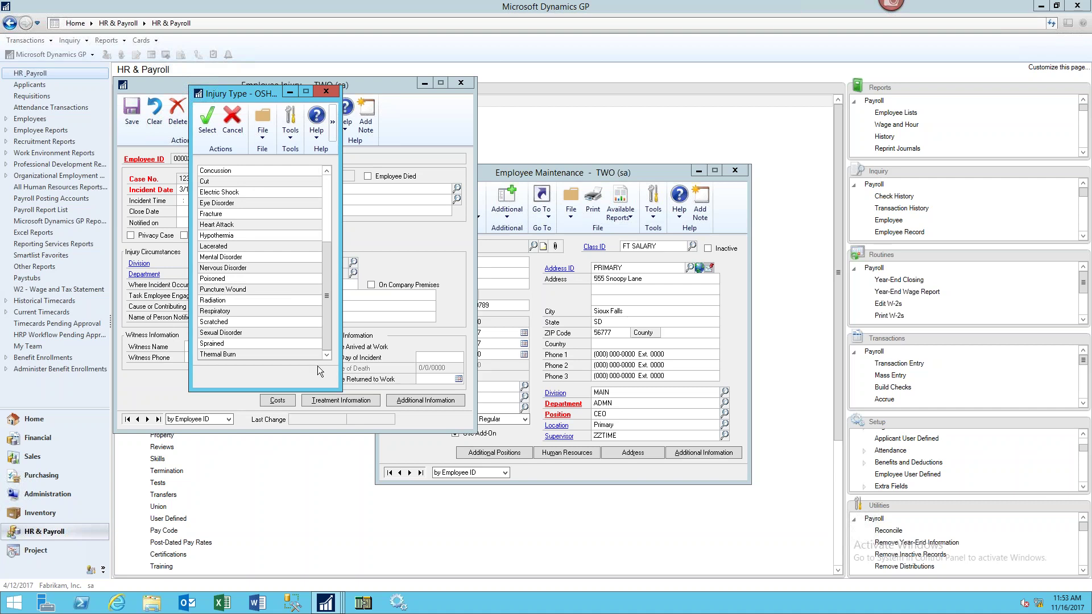
{"action": "left_click", "coordinate": [327, 92]}
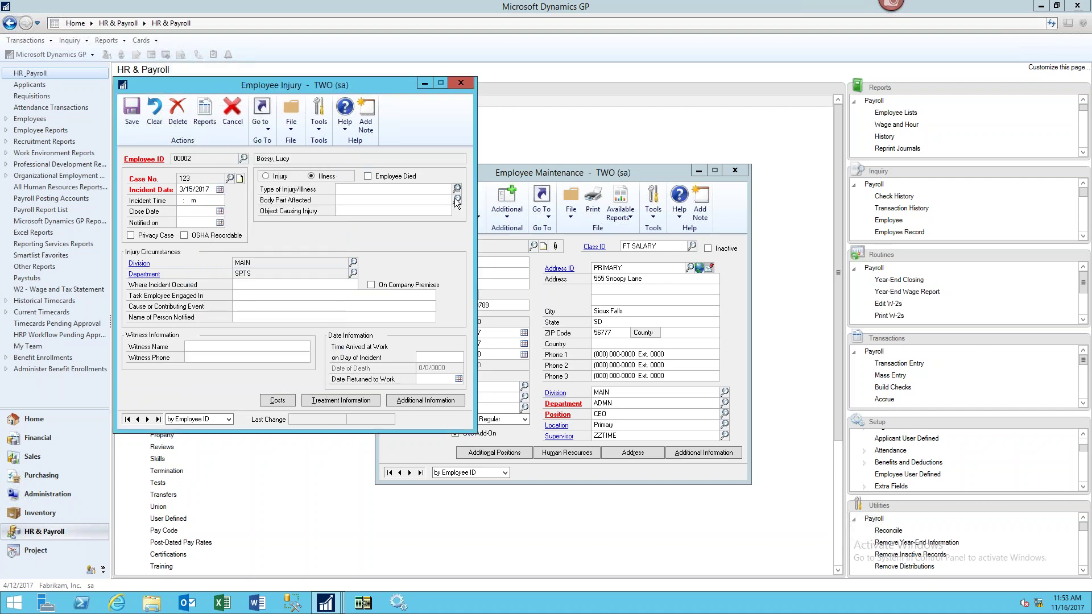
{"action": "left_click", "coordinate": [456, 199]}
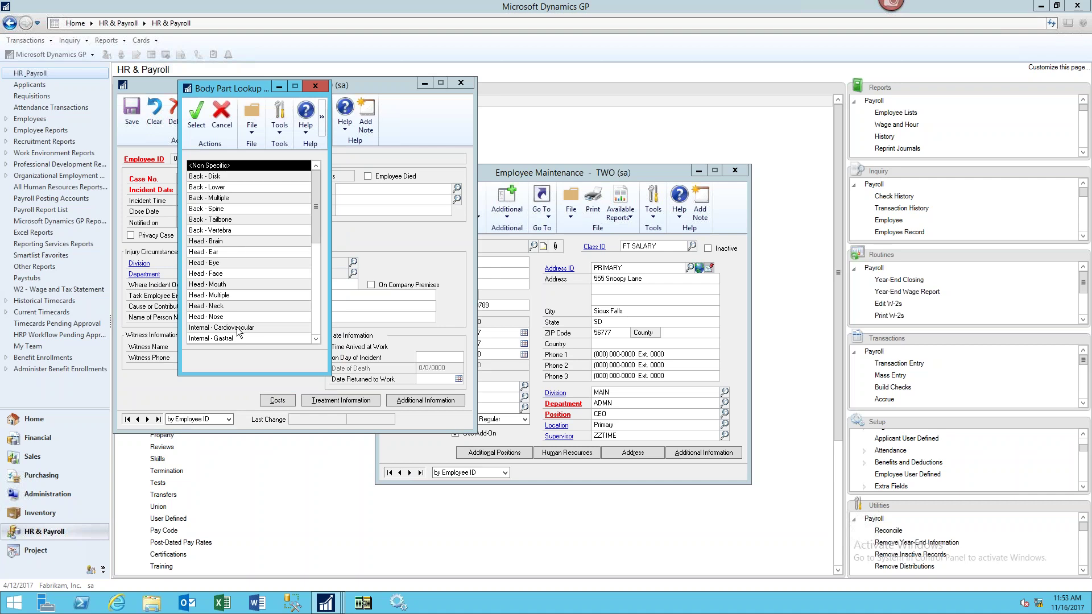
{"action": "left_click", "coordinate": [320, 89]}
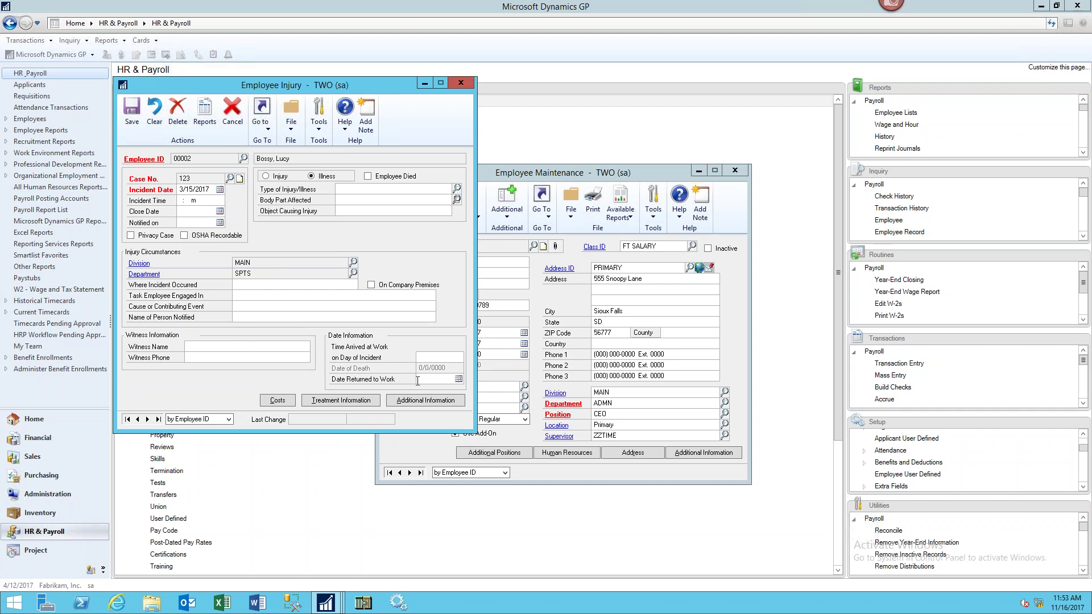
Step: Save the new injury case and view its injury costs window
{"action": "left_click", "coordinate": [276, 401]}
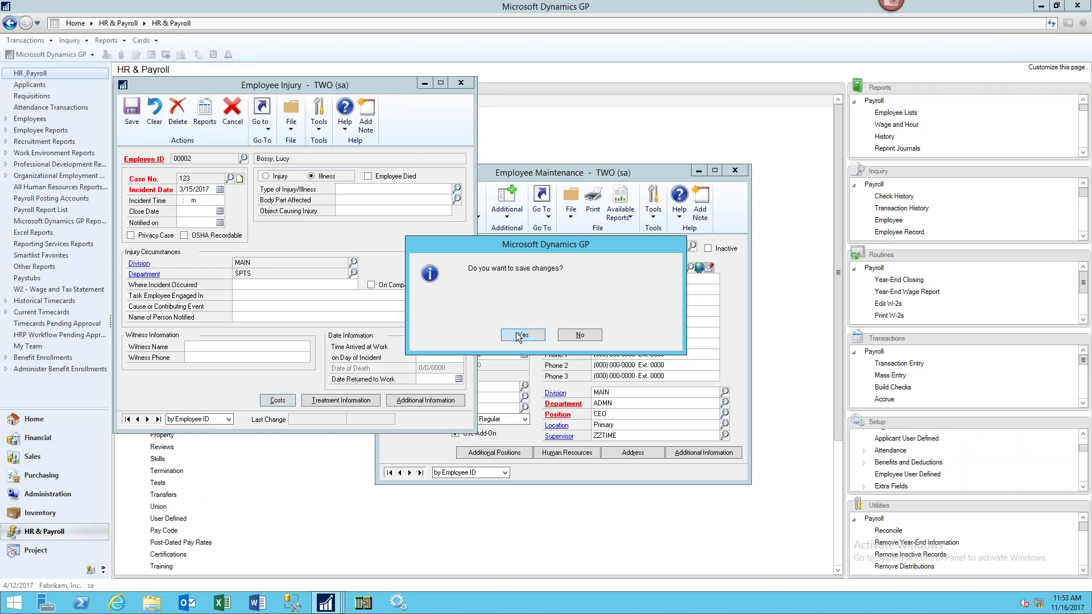
{"action": "left_click", "coordinate": [519, 337]}
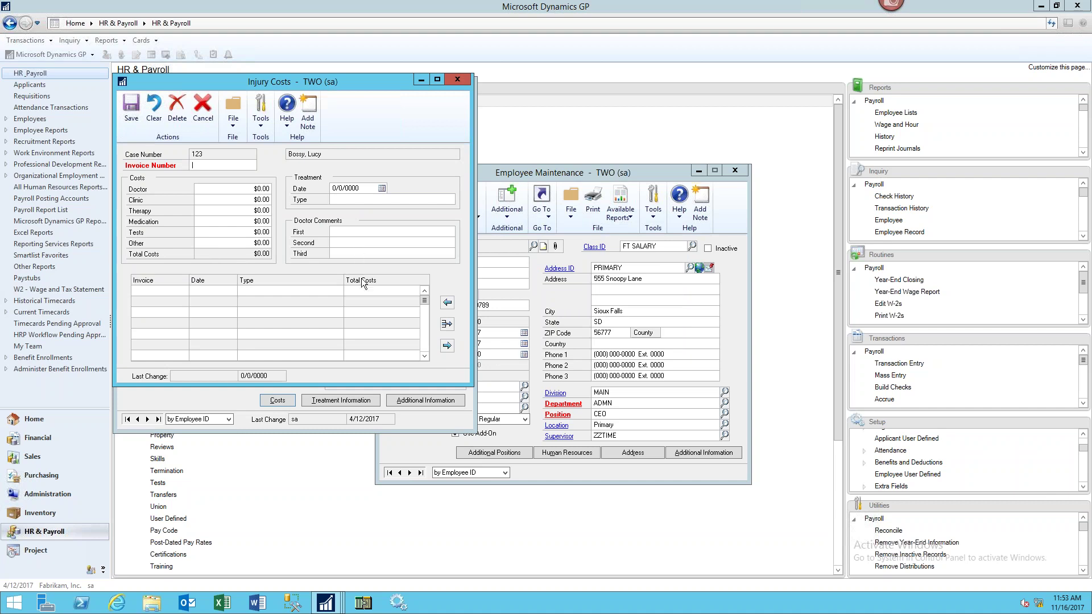
{"action": "left_click", "coordinate": [458, 80]}
Step: Examine the injury case's treatment information and additional information windows, and close the employee injury record
{"action": "left_click", "coordinate": [340, 401]}
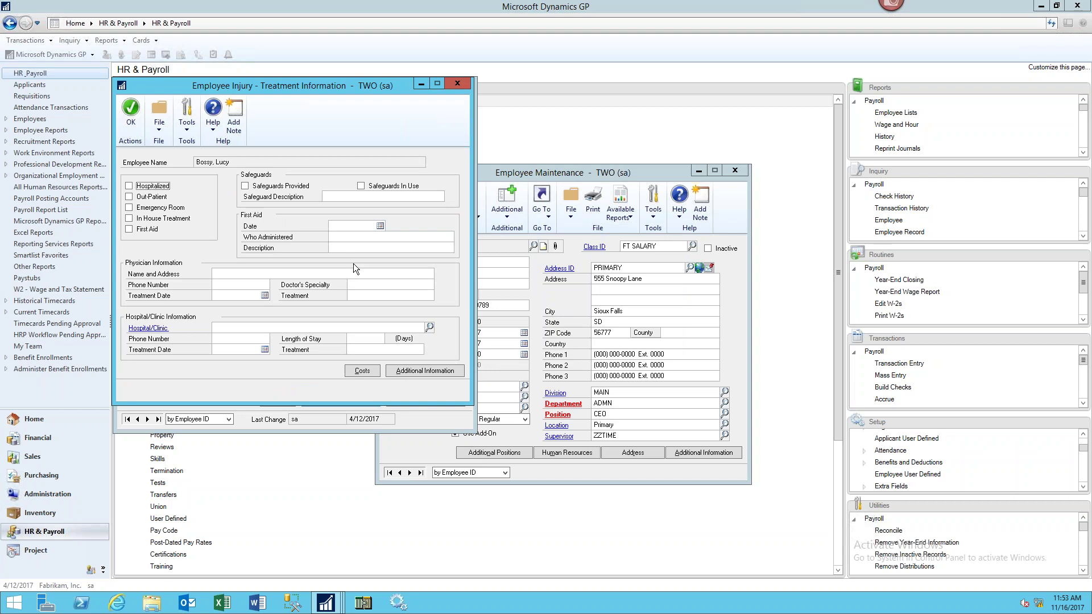
{"action": "left_click", "coordinate": [458, 83]}
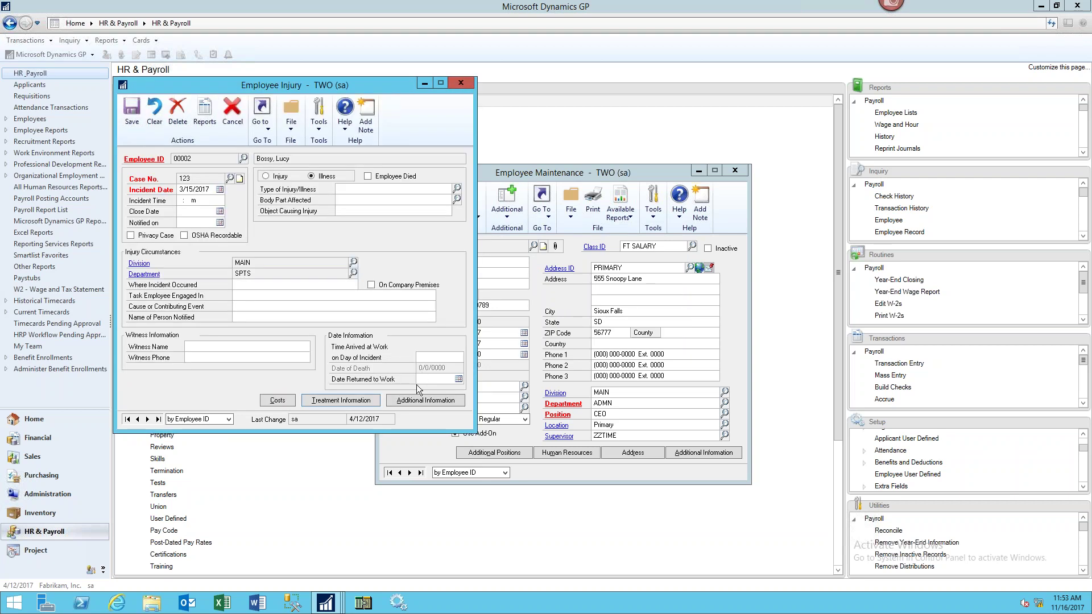
{"action": "left_click", "coordinate": [407, 400]}
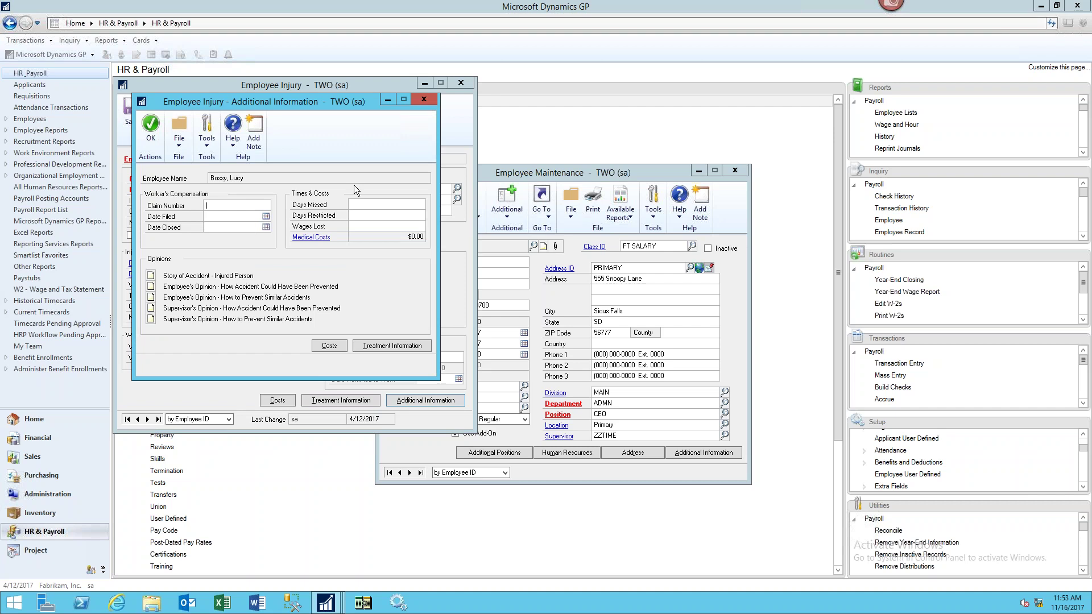
{"action": "left_click", "coordinate": [424, 103]}
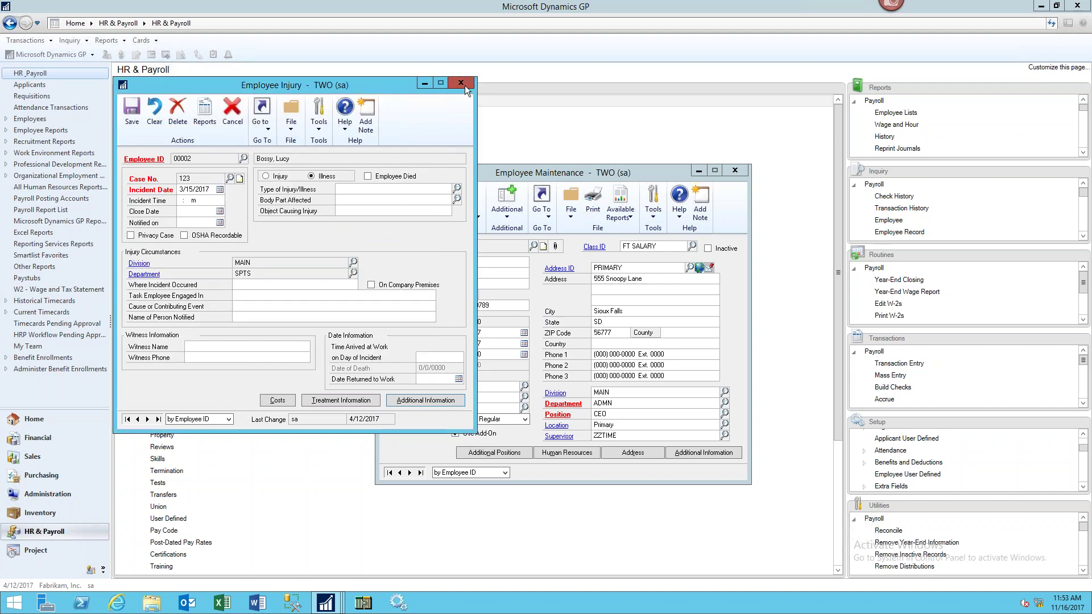
{"action": "left_click", "coordinate": [465, 86]}
{"action": "left_click", "coordinate": [547, 222]}
{"action": "mouse_move", "coordinate": [578, 243]}
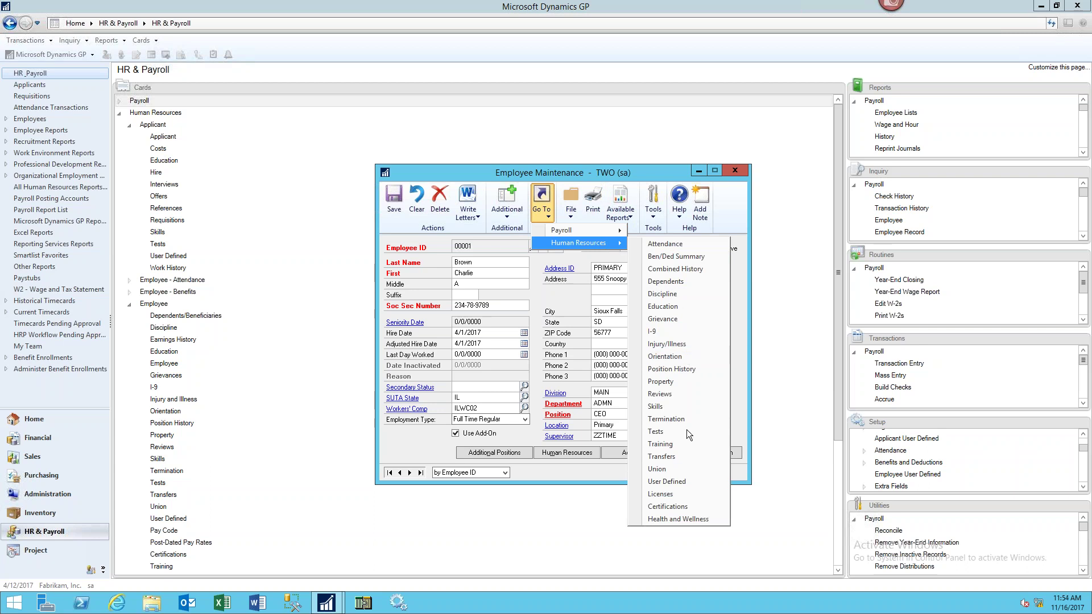
{"action": "left_click", "coordinate": [678, 343]}
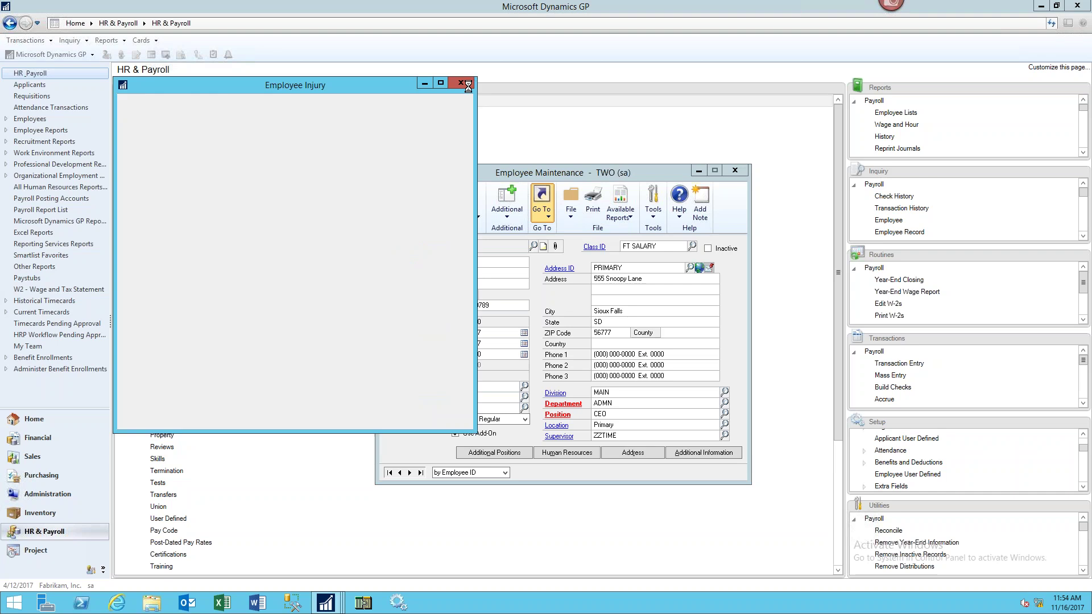
{"action": "left_click", "coordinate": [467, 84]}
Step: Load the Standard orientation into the employee's orientation checklist, look over its items and close the checklist
{"action": "left_click", "coordinate": [541, 202]}
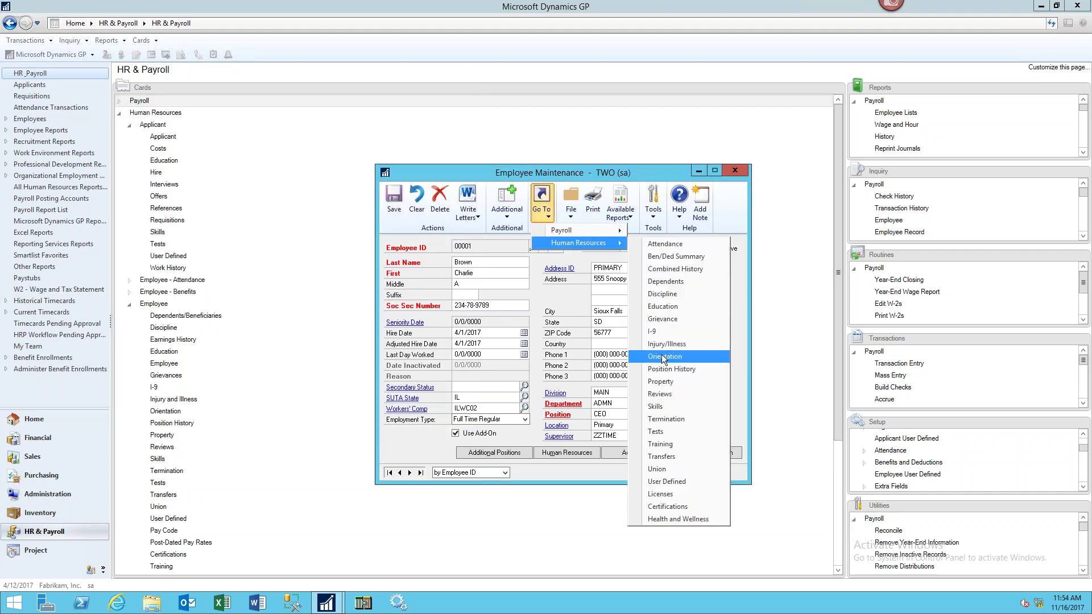
{"action": "left_click", "coordinate": [663, 356]}
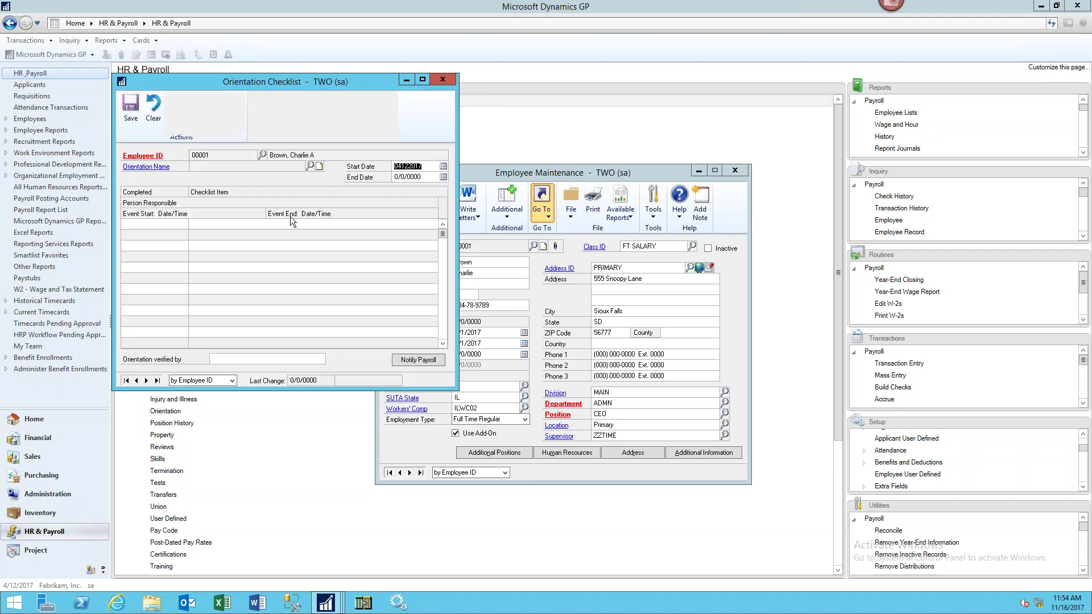
{"action": "left_click", "coordinate": [309, 165]}
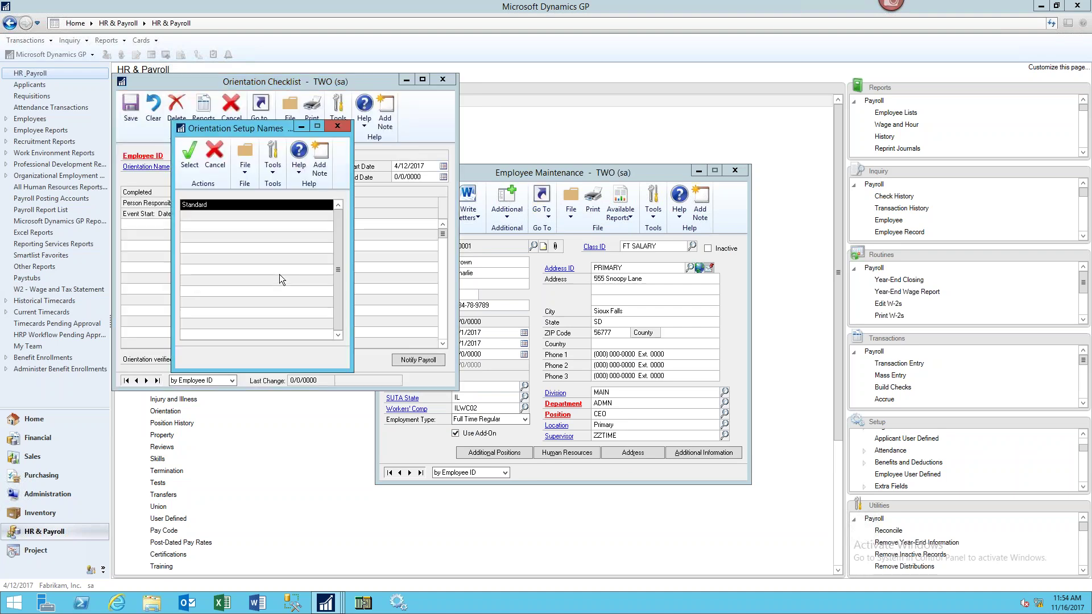
{"action": "left_click", "coordinate": [189, 153]}
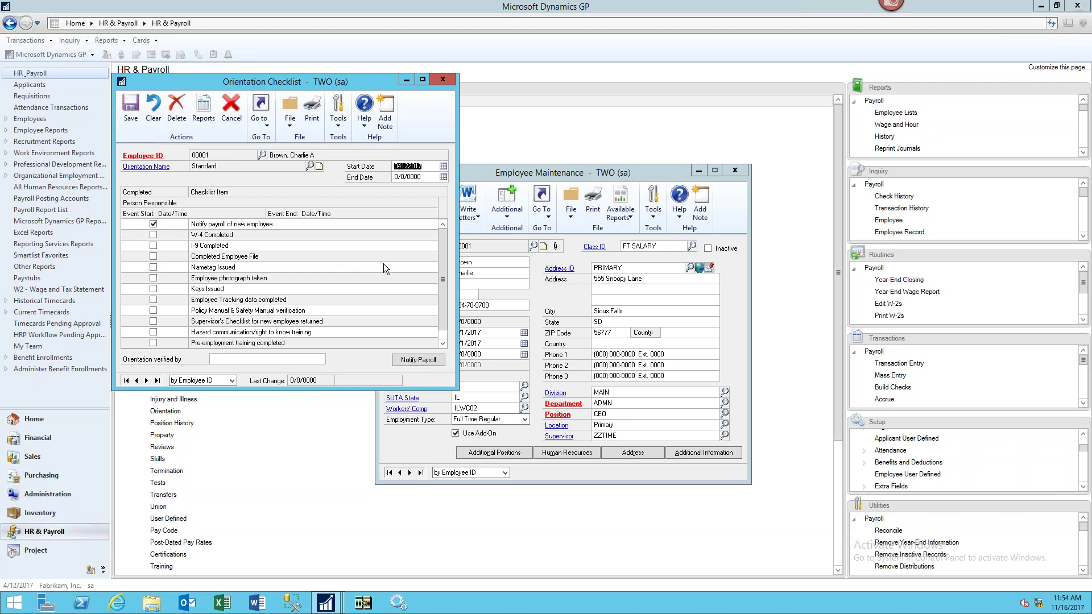
{"action": "left_click", "coordinate": [442, 79]}
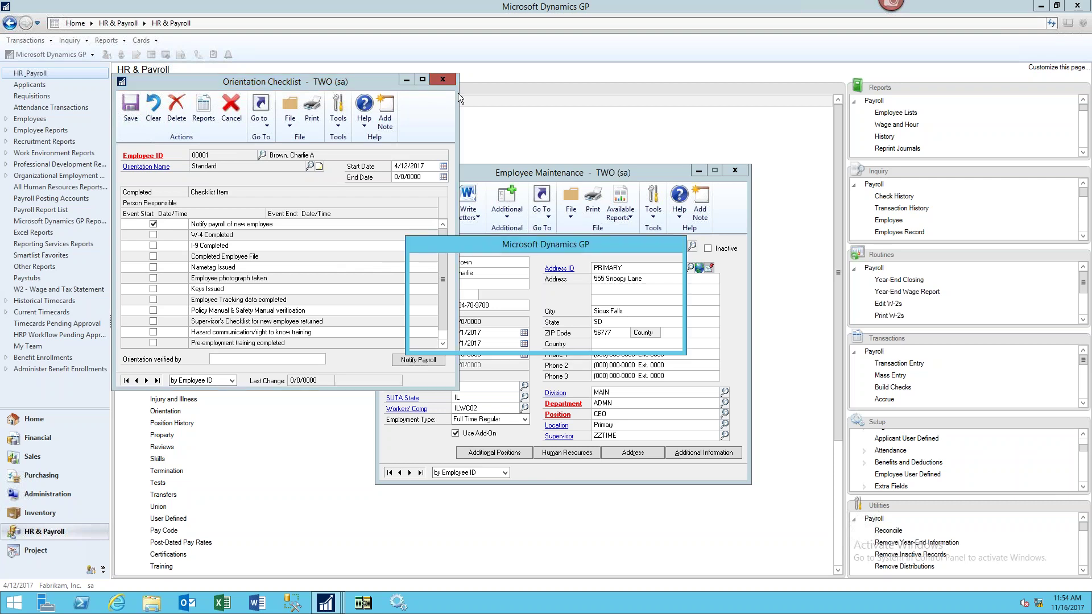
{"action": "left_click", "coordinate": [546, 334]}
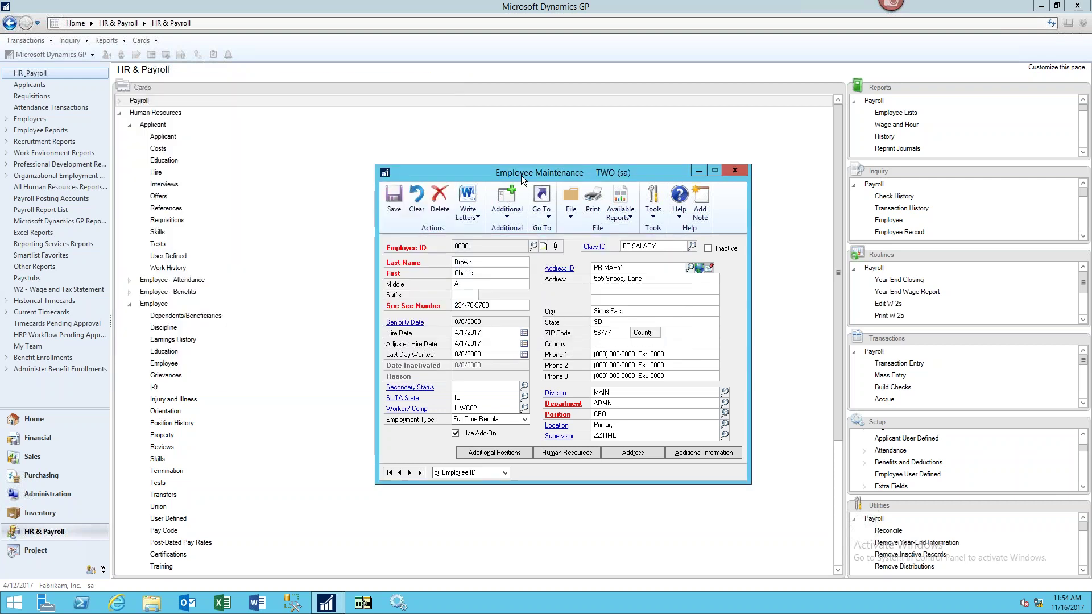
Step: Examine the property assigned to the employee and look through the list of available property items
{"action": "left_click", "coordinate": [543, 212]}
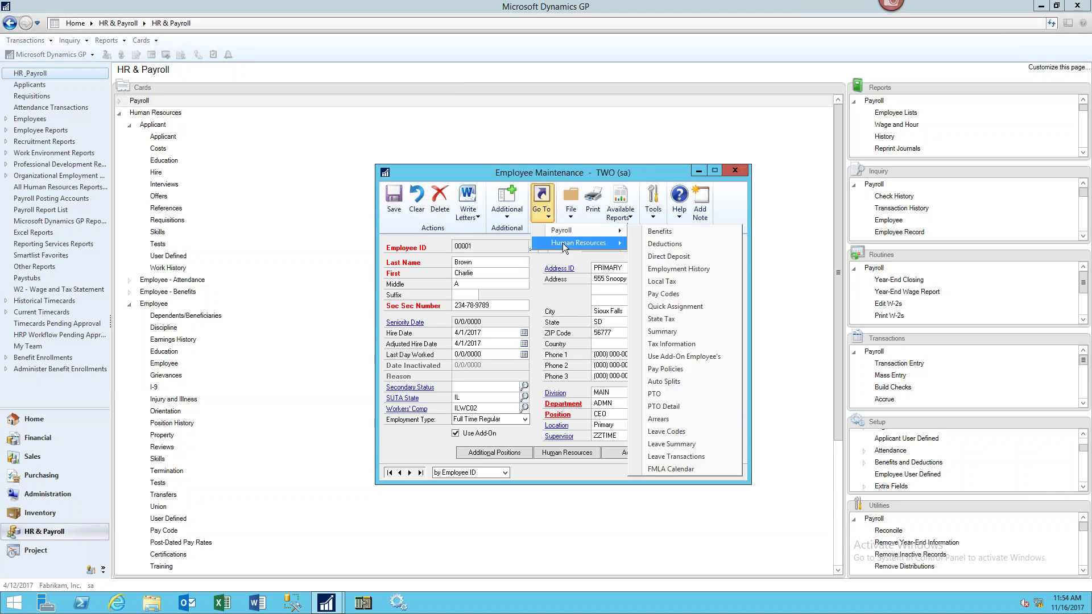
{"action": "mouse_move", "coordinate": [578, 241]}
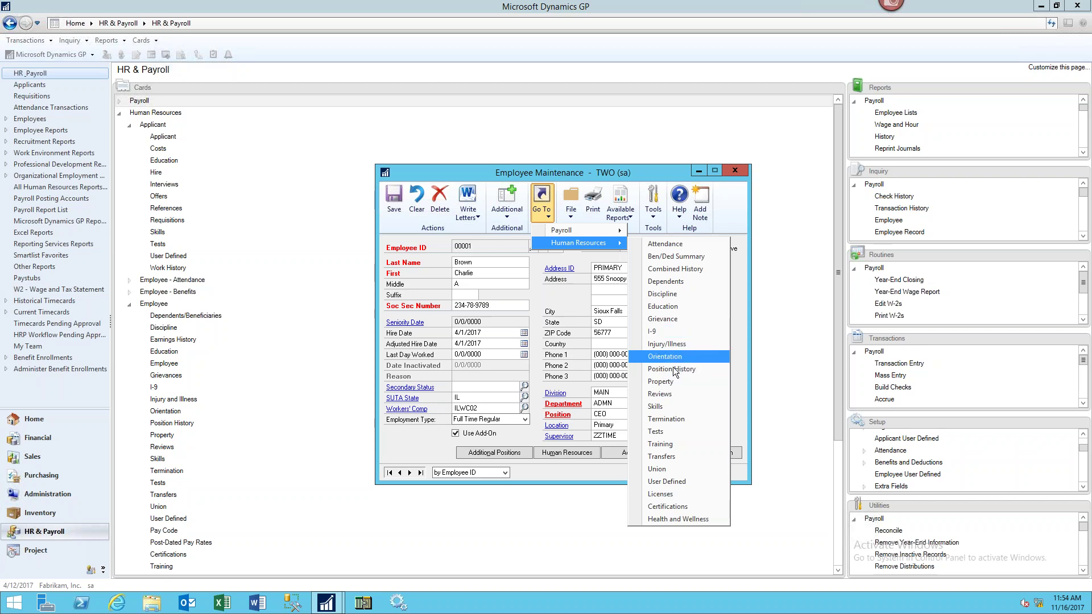
{"action": "left_click", "coordinate": [660, 381]}
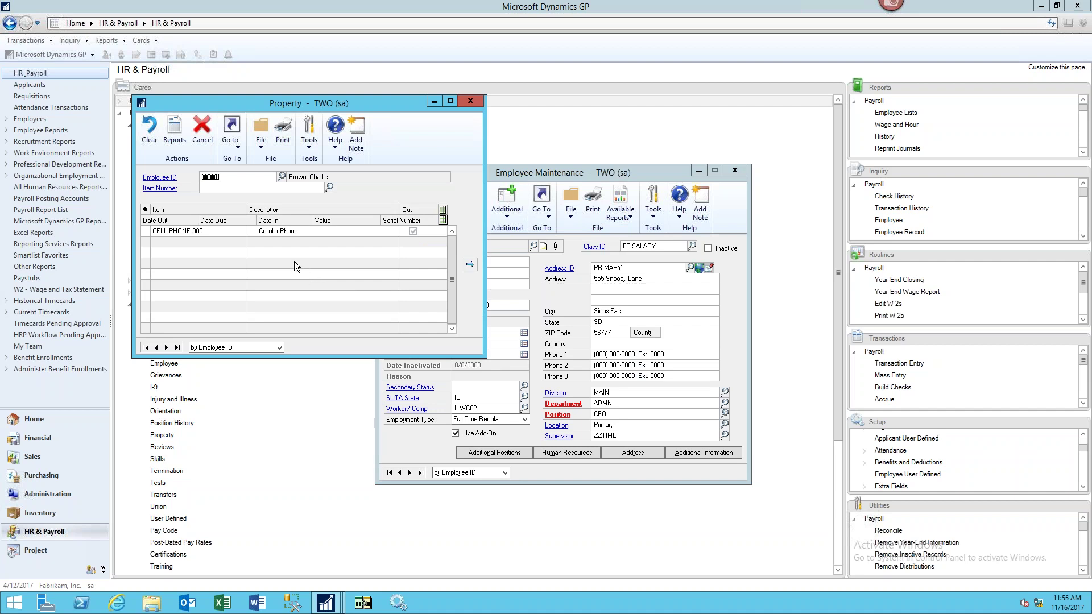
{"action": "left_click", "coordinate": [329, 188]}
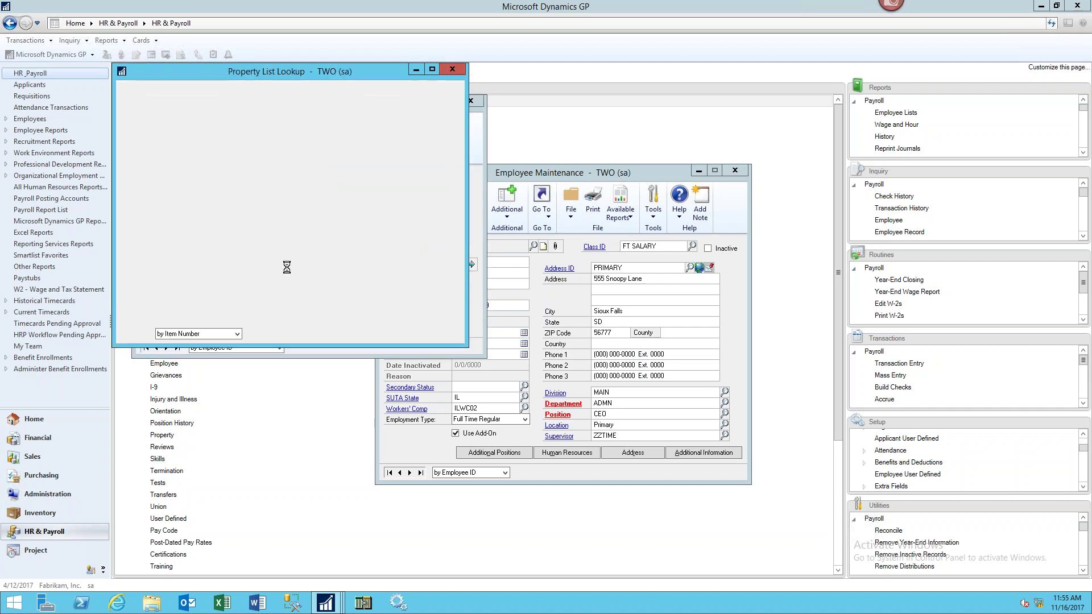
{"action": "scroll", "coordinate": [254, 275], "scroll_direction": "down", "scroll_amount": 5}
{"action": "scroll", "coordinate": [254, 275], "scroll_direction": "down", "scroll_amount": 2}
{"action": "scroll", "coordinate": [266, 279], "scroll_direction": "down", "scroll_amount": 3}
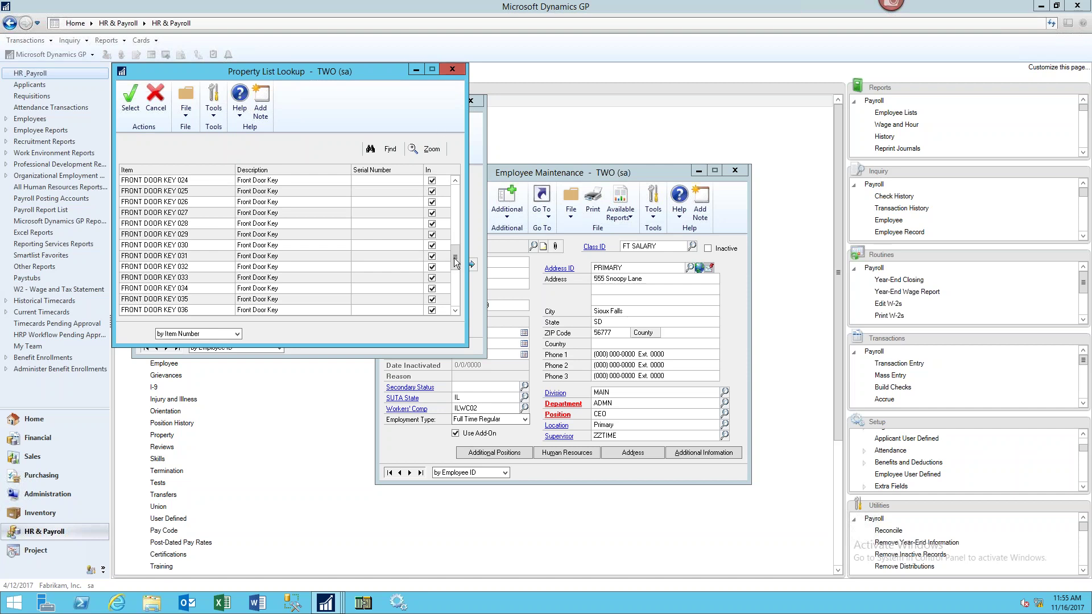
{"action": "left_click", "coordinate": [455, 191]}
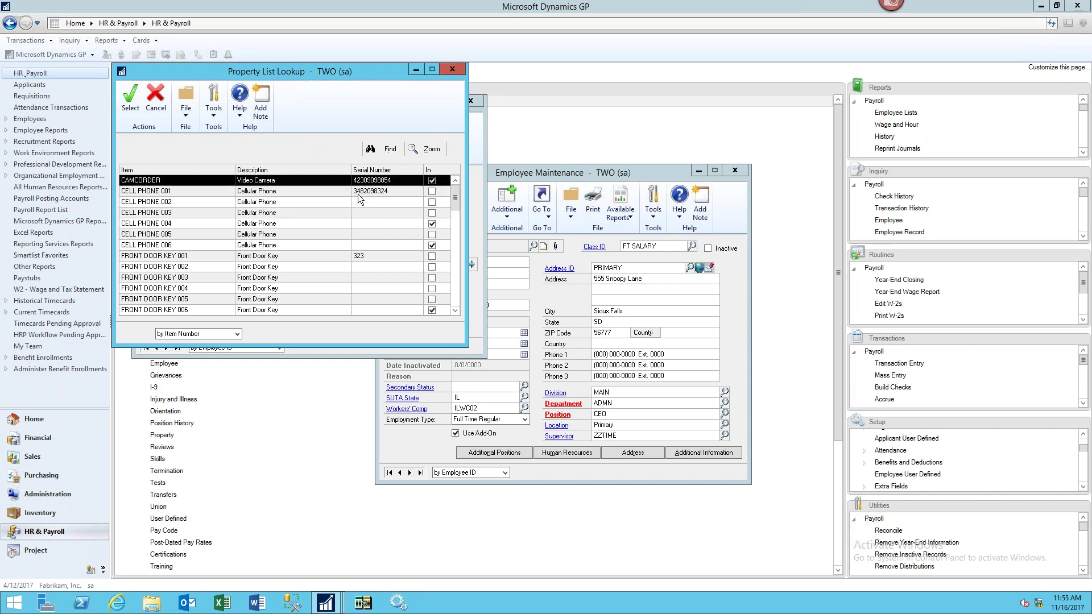
{"action": "left_click", "coordinate": [452, 69]}
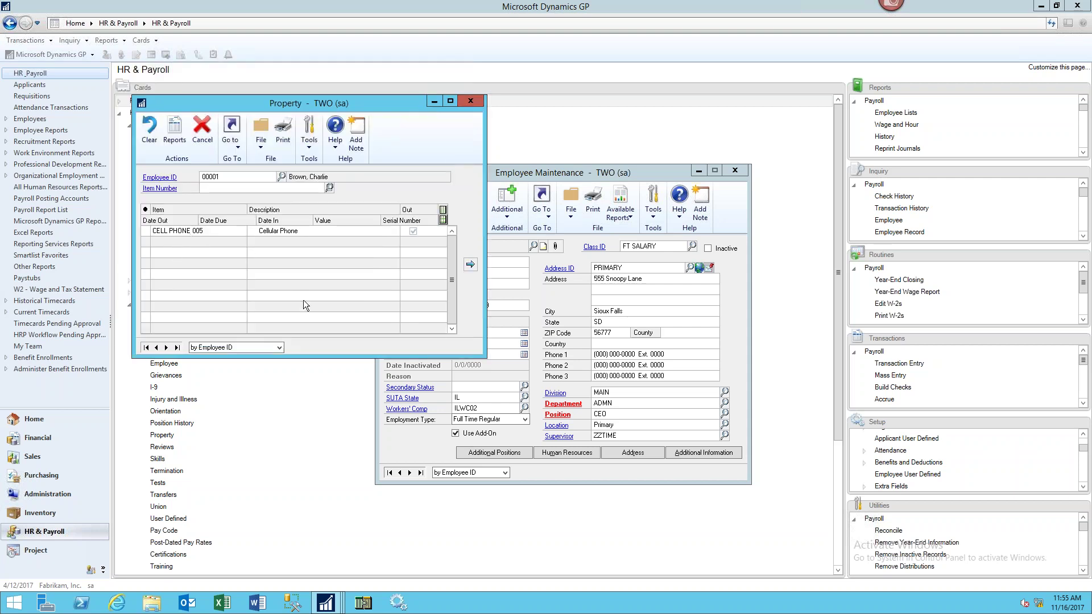
{"action": "left_click", "coordinate": [471, 101]}
Step: Examine the employee's performance review and its additional information, including the wage adjustment suggestions and next review date
{"action": "left_click", "coordinate": [541, 200]}
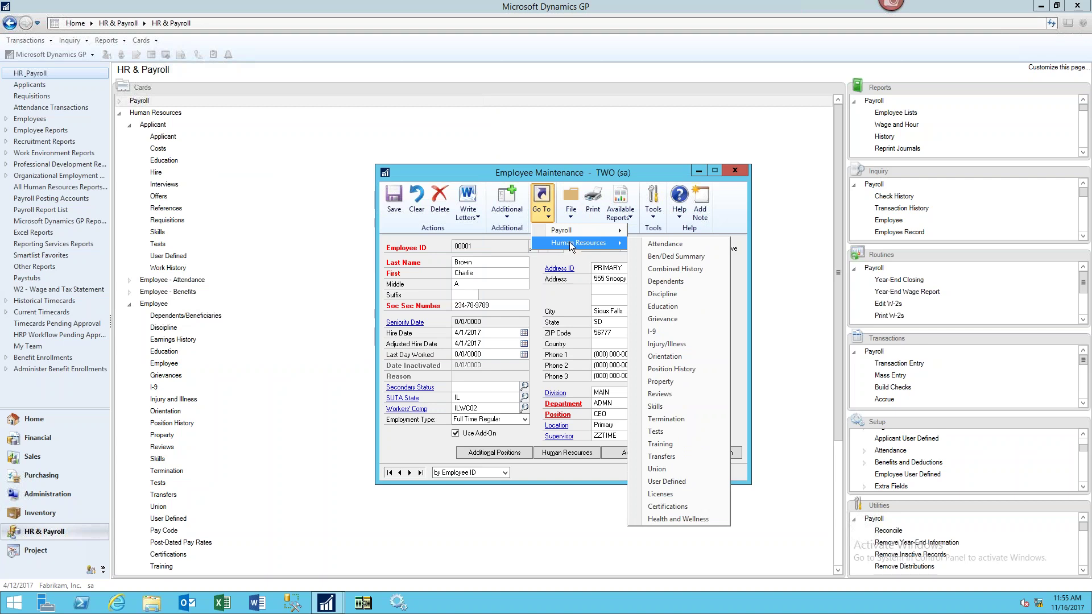
{"action": "left_click", "coordinate": [673, 394]}
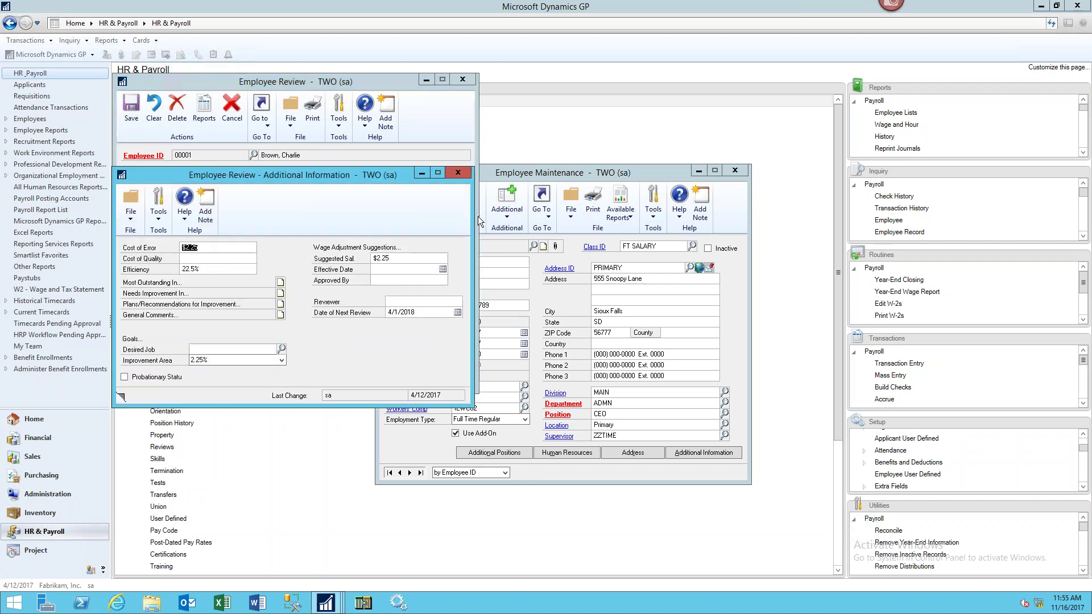
{"action": "left_click", "coordinate": [381, 258]}
{"action": "left_click", "coordinate": [447, 314]}
{"action": "left_click", "coordinate": [457, 173]}
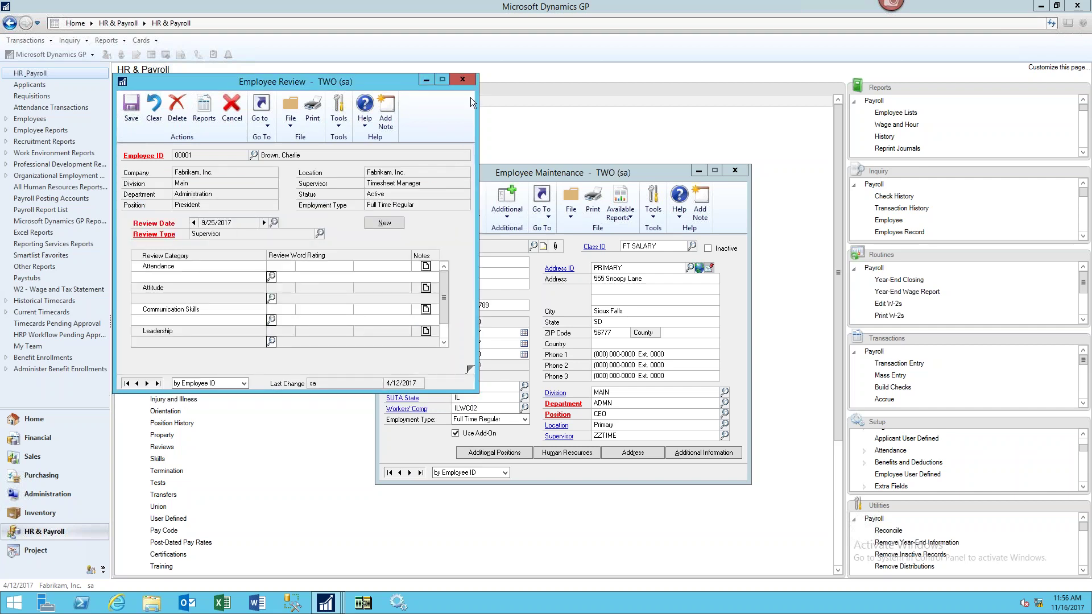
{"action": "left_click", "coordinate": [462, 79]}
Step: Enter the SAFETY course with the 1STAID class in the employee's training record and close it, discarding the changes
{"action": "left_click", "coordinate": [541, 202]}
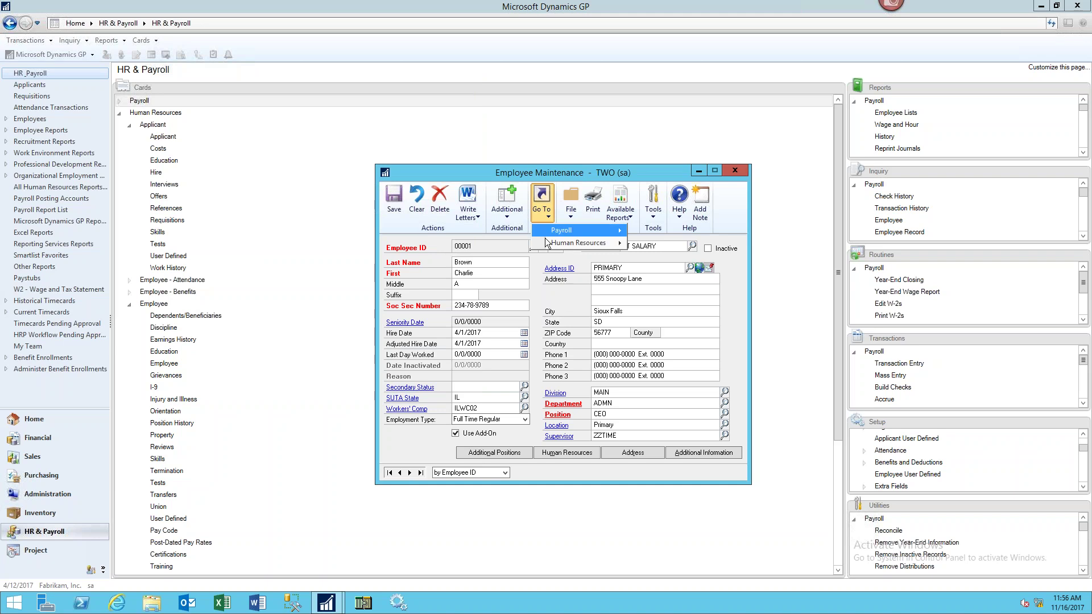
{"action": "mouse_move", "coordinate": [580, 243]}
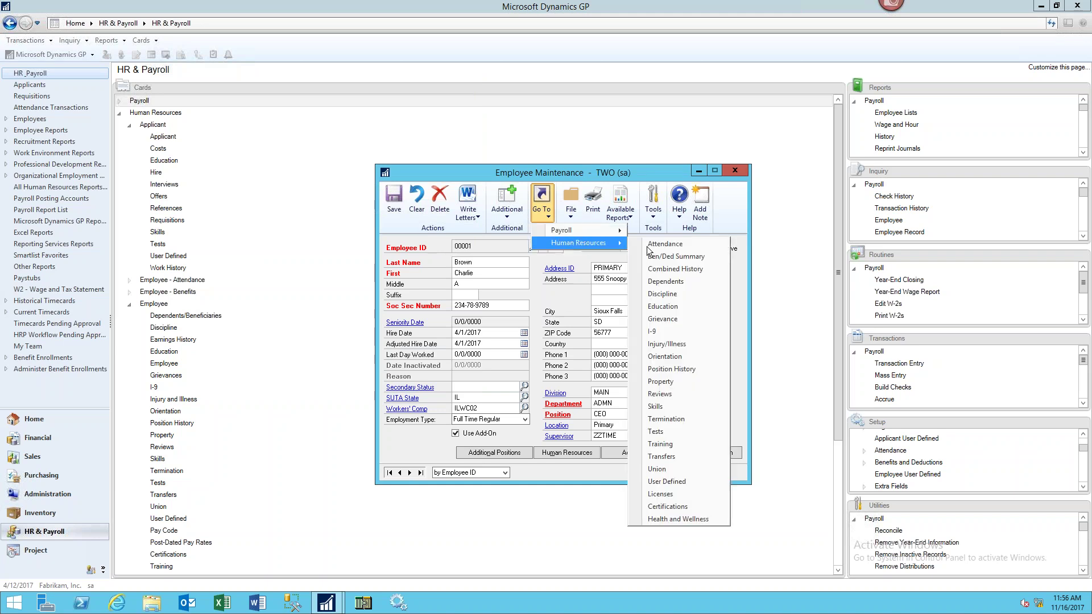
{"action": "left_click", "coordinate": [670, 443]}
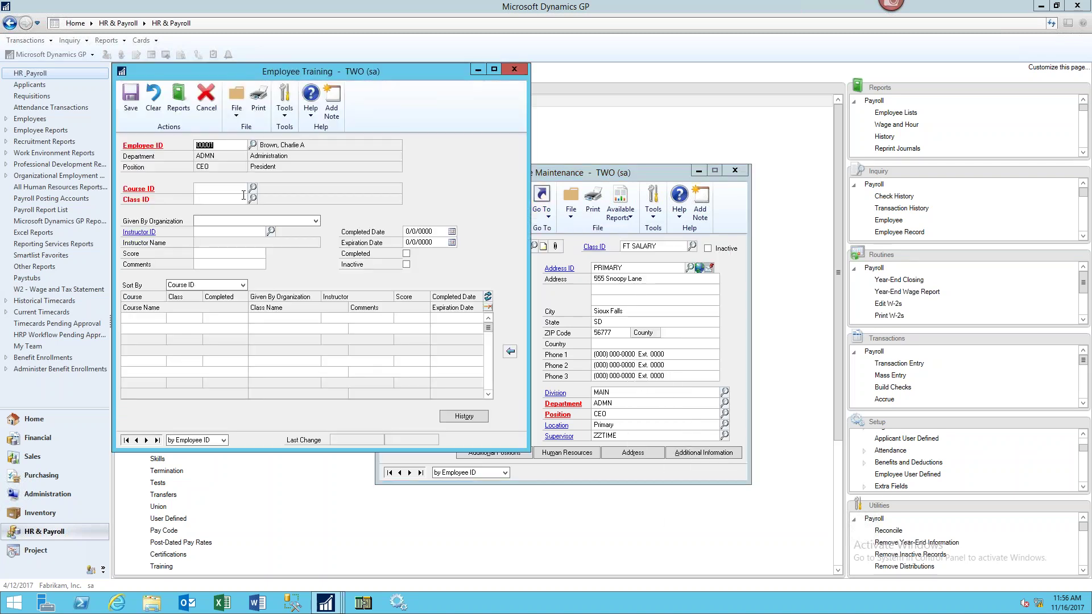
{"action": "left_click", "coordinate": [253, 187]}
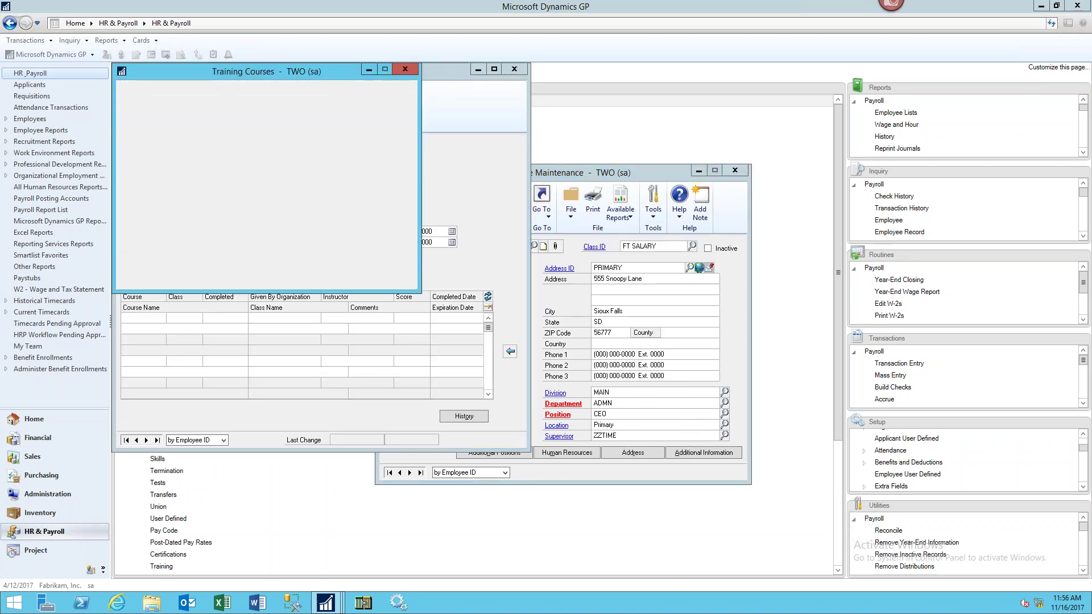
{"action": "double_click", "coordinate": [162, 194]}
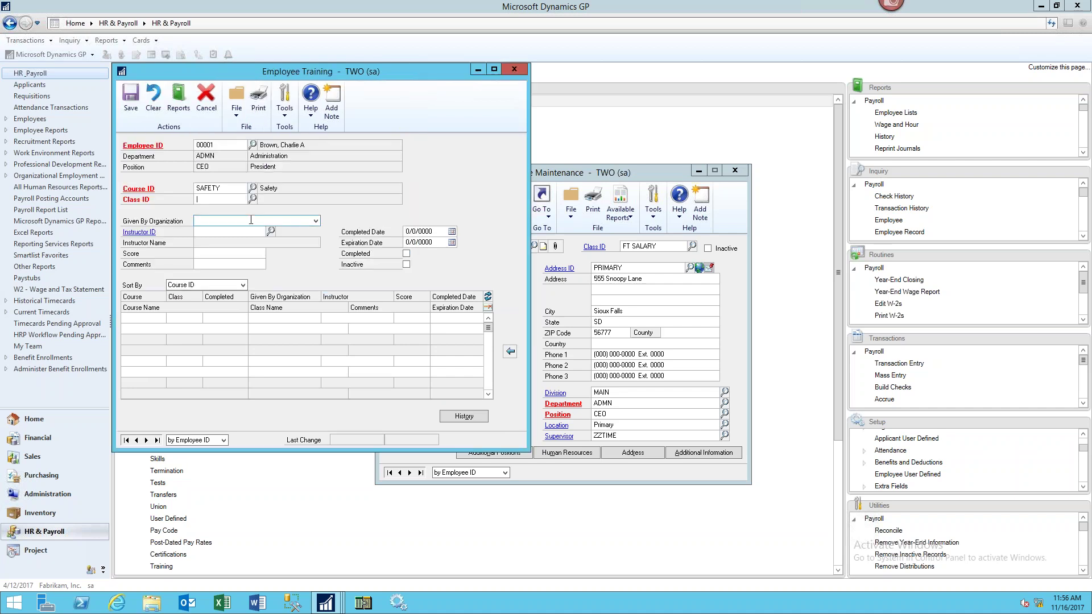
{"action": "left_click", "coordinate": [253, 200]}
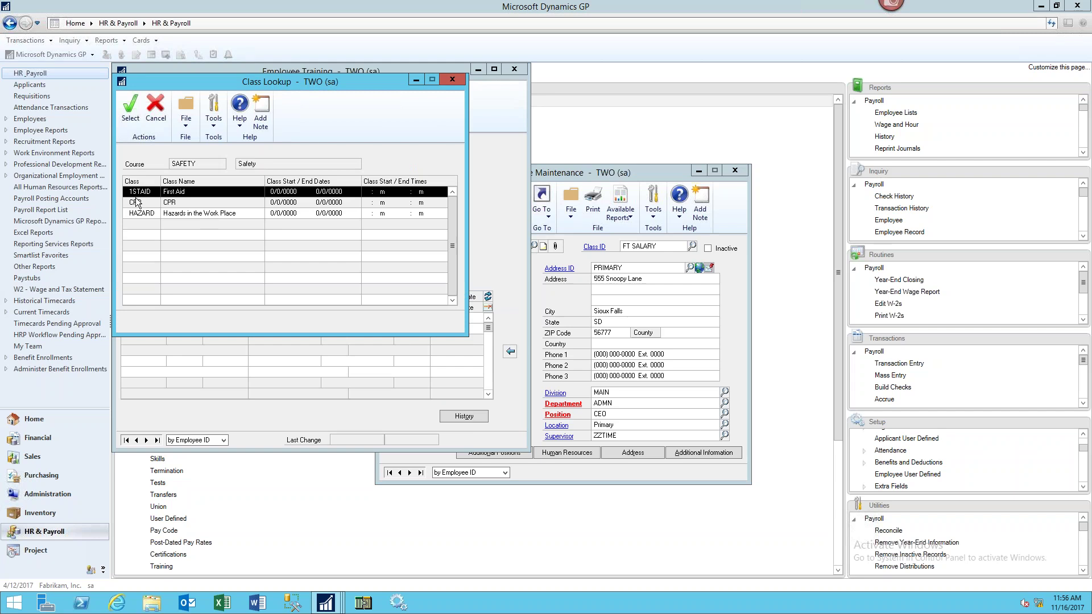
{"action": "double_click", "coordinate": [138, 192]}
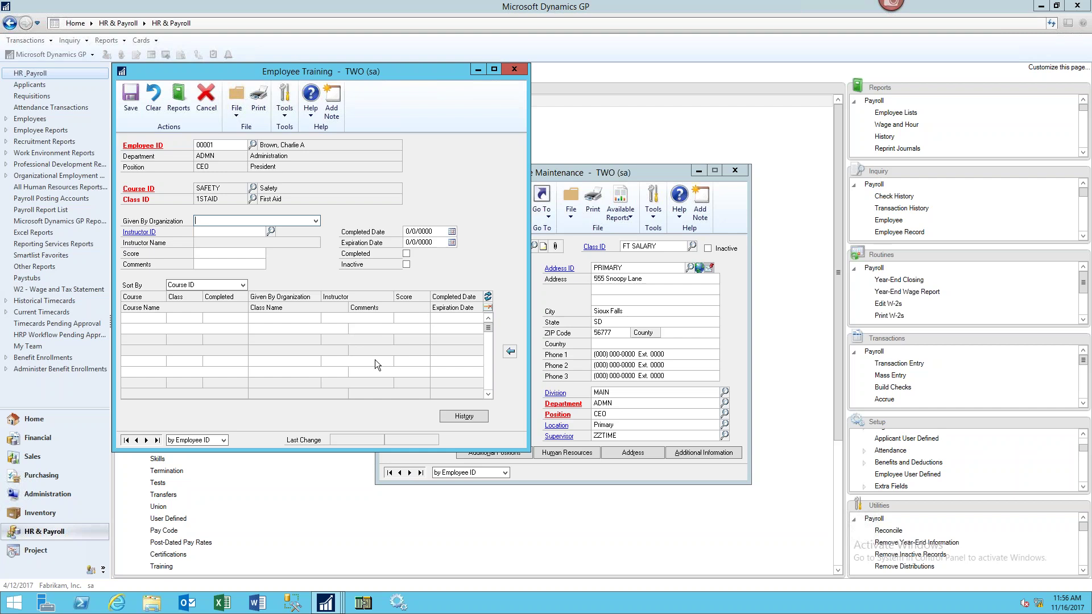
{"action": "left_click", "coordinate": [518, 71]}
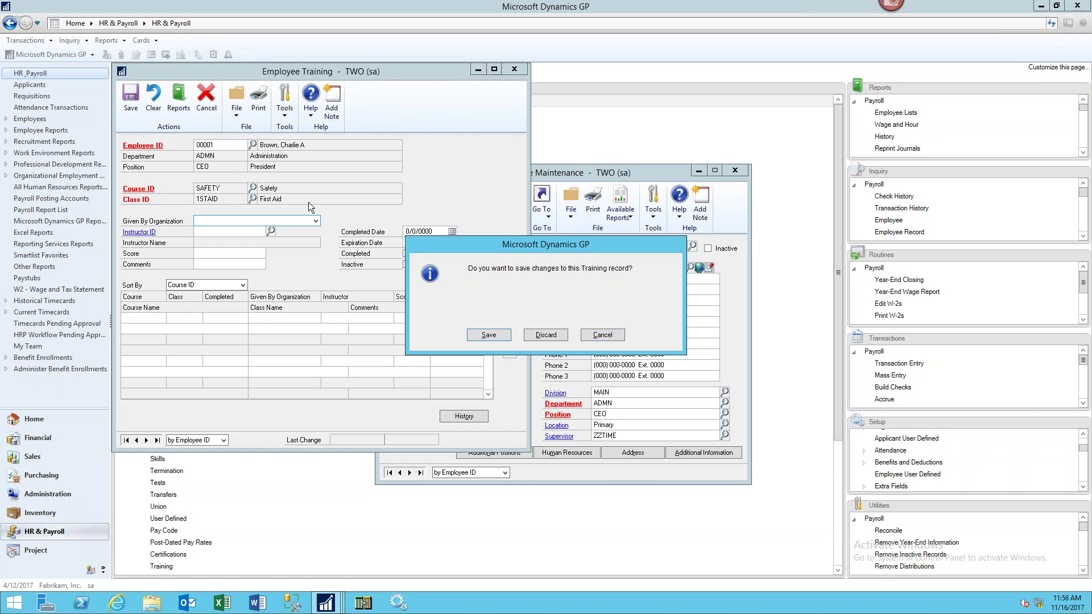
{"action": "left_click", "coordinate": [601, 334]}
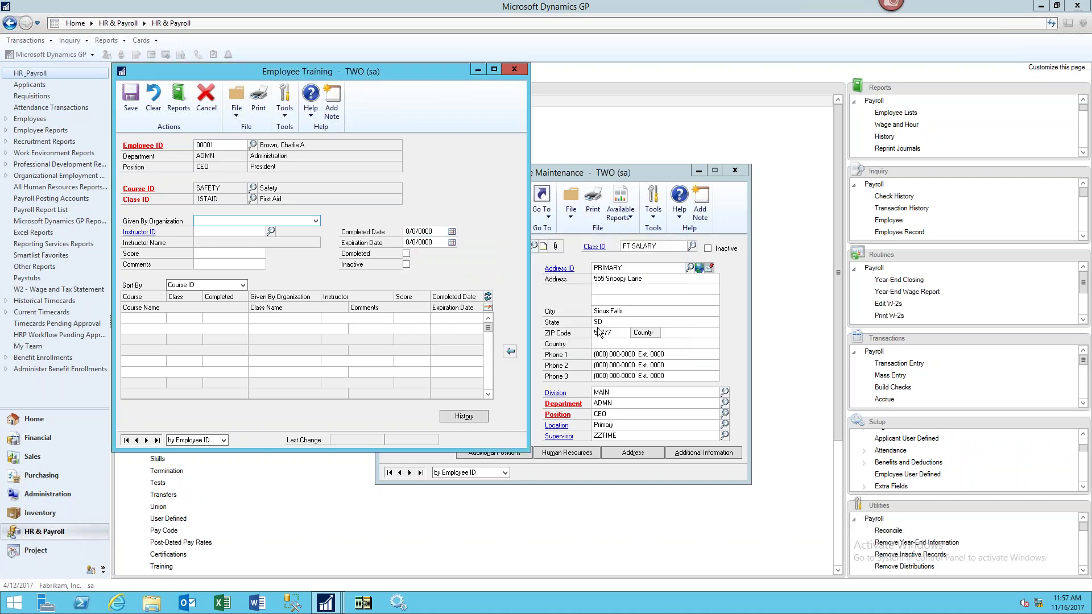
{"action": "left_click", "coordinate": [514, 69]}
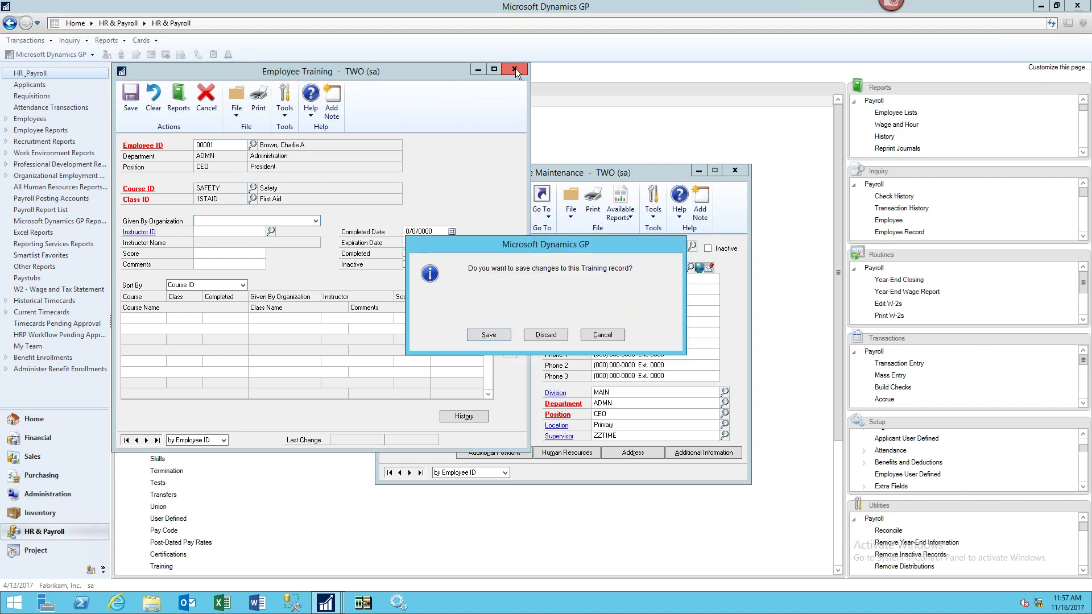
{"action": "left_click", "coordinate": [543, 334]}
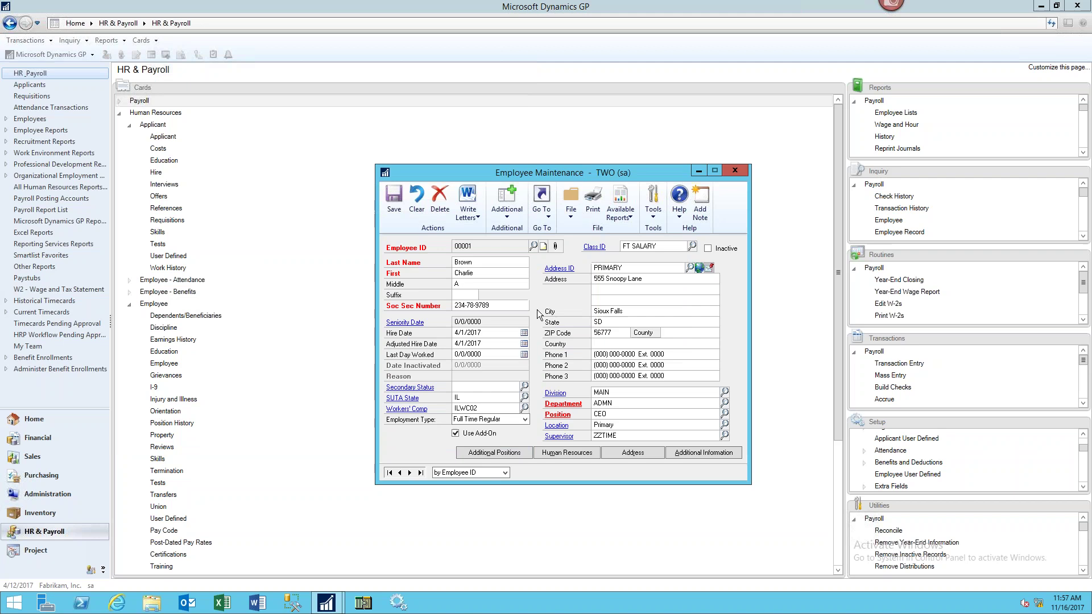
Step: Examine the employee's transfer request window with its requested position fields and close it
{"action": "left_click", "coordinate": [544, 217]}
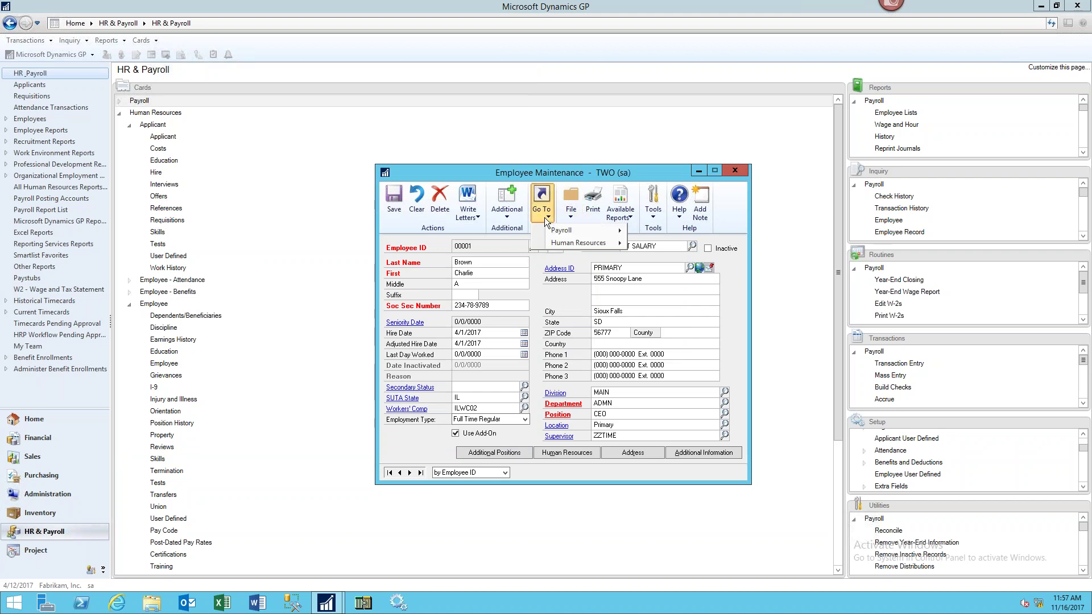
{"action": "mouse_move", "coordinate": [591, 245]}
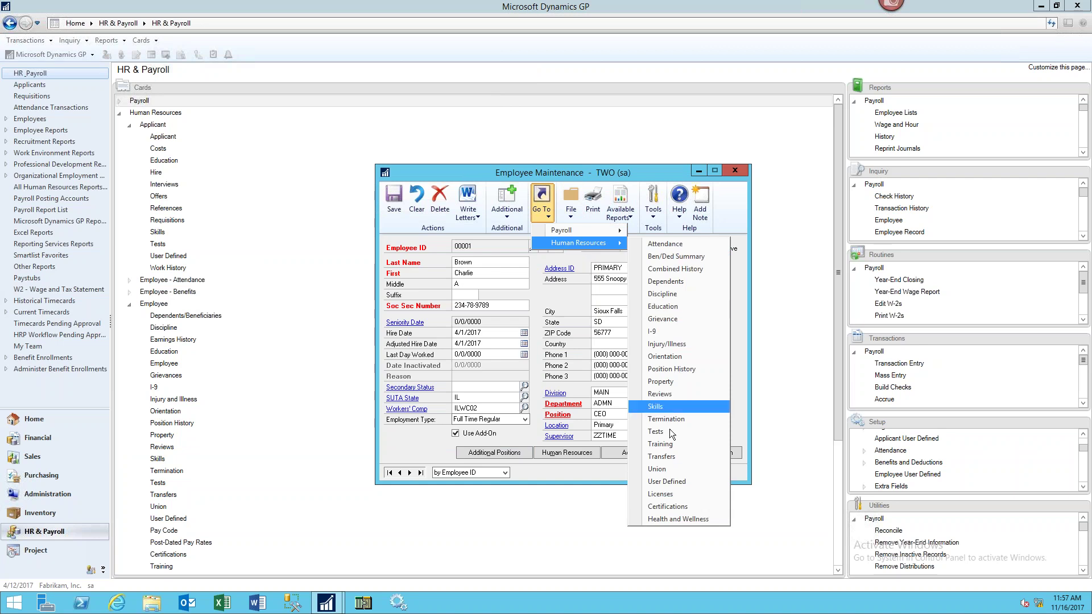
{"action": "left_click", "coordinate": [674, 459]}
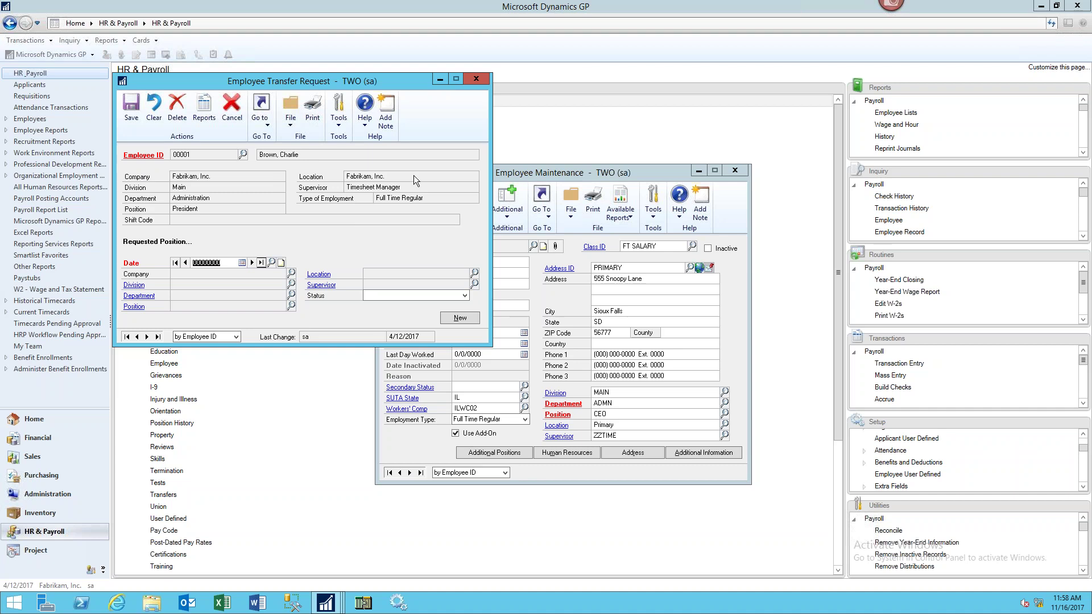
{"action": "left_click", "coordinate": [476, 81]}
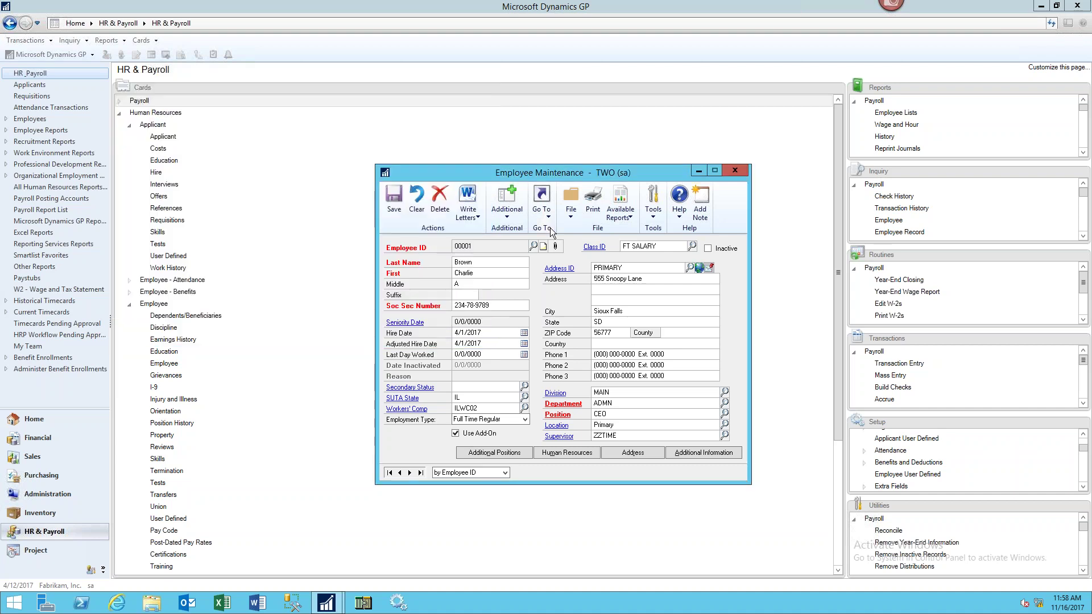
Step: Examine the employee's union information, including the contract and union dues fields, and close it
{"action": "left_click", "coordinate": [550, 215]}
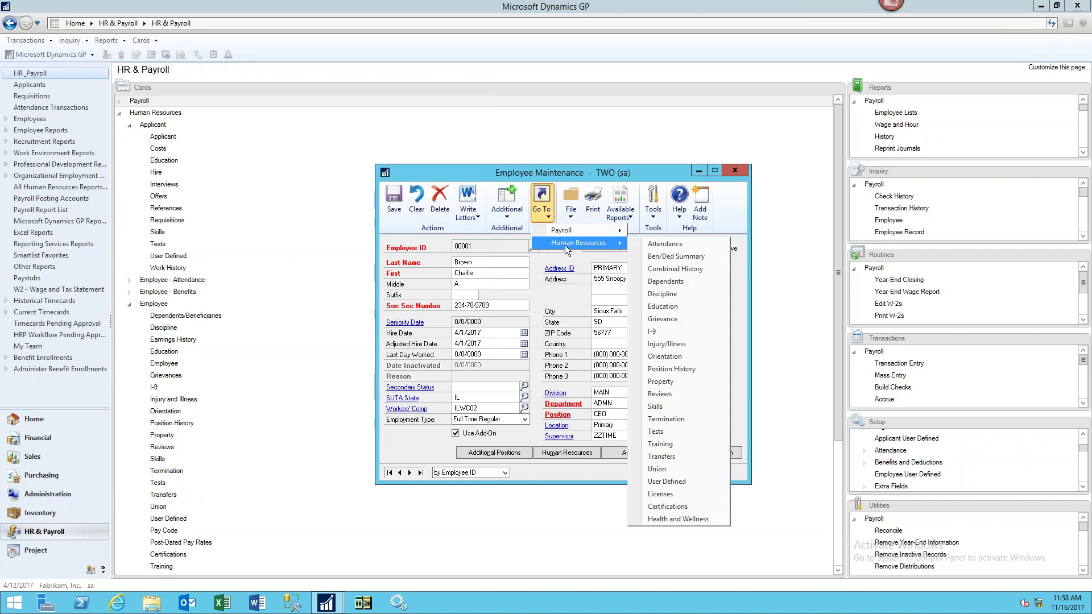
{"action": "left_click", "coordinate": [670, 469]}
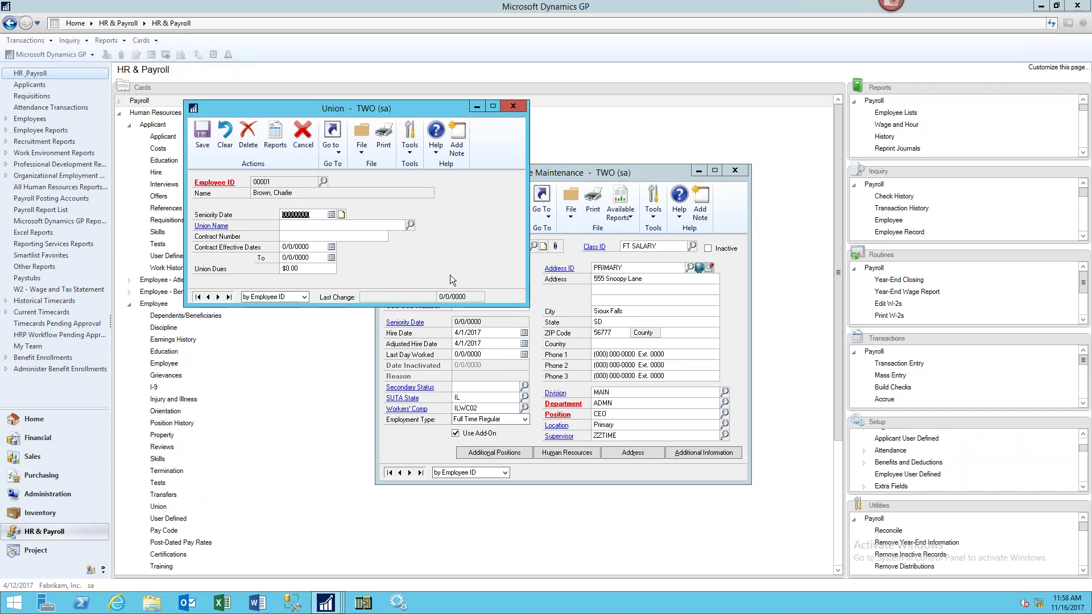
{"action": "left_click", "coordinate": [332, 270]}
{"action": "left_click", "coordinate": [514, 108]}
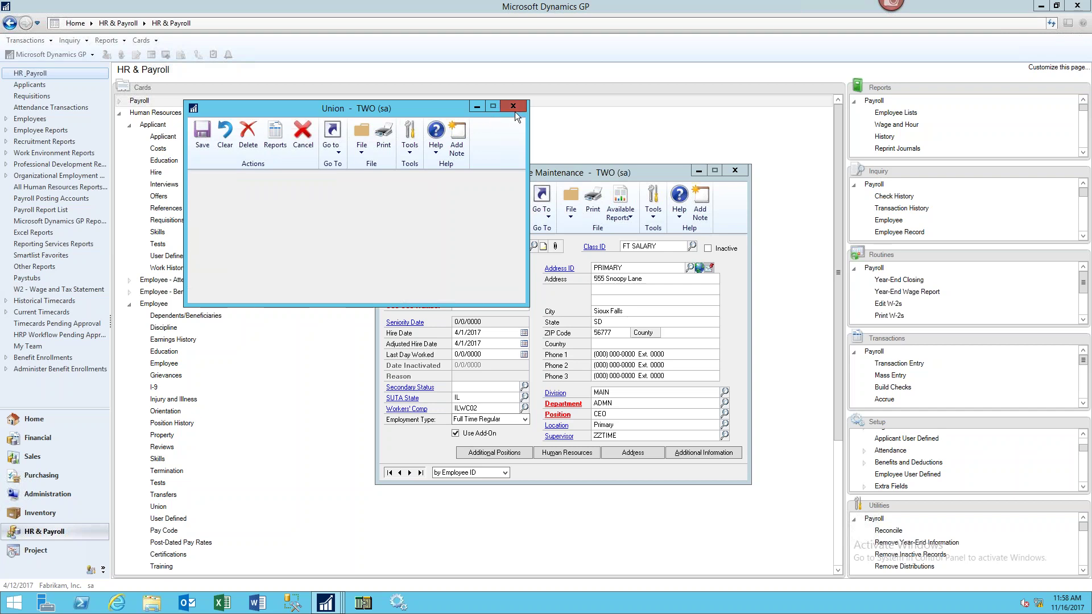
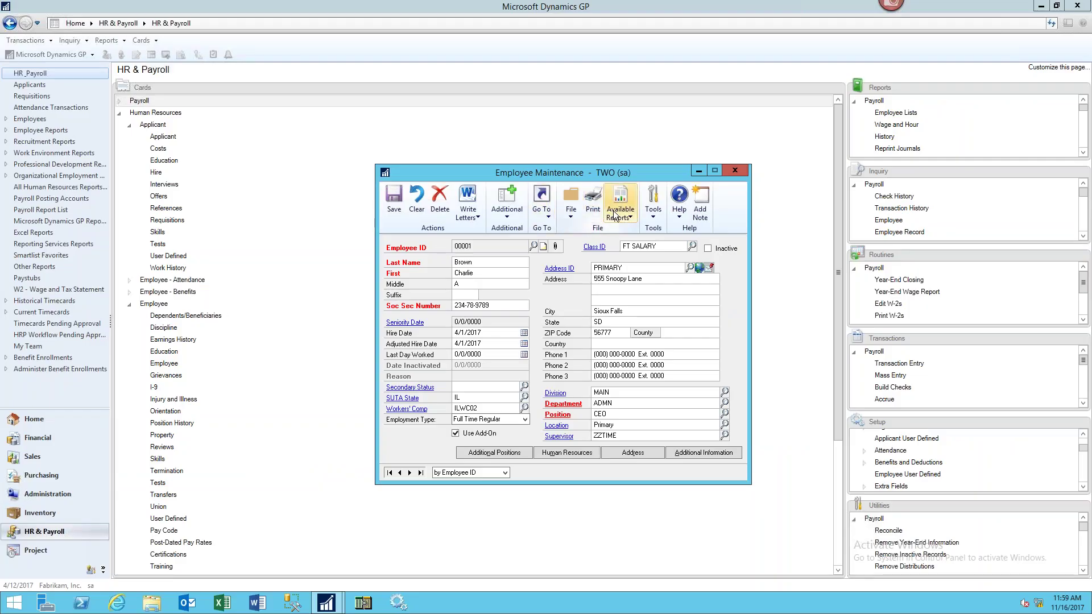
Step: Open the report assignment option for the employee record
{"action": "left_click", "coordinate": [614, 215]}
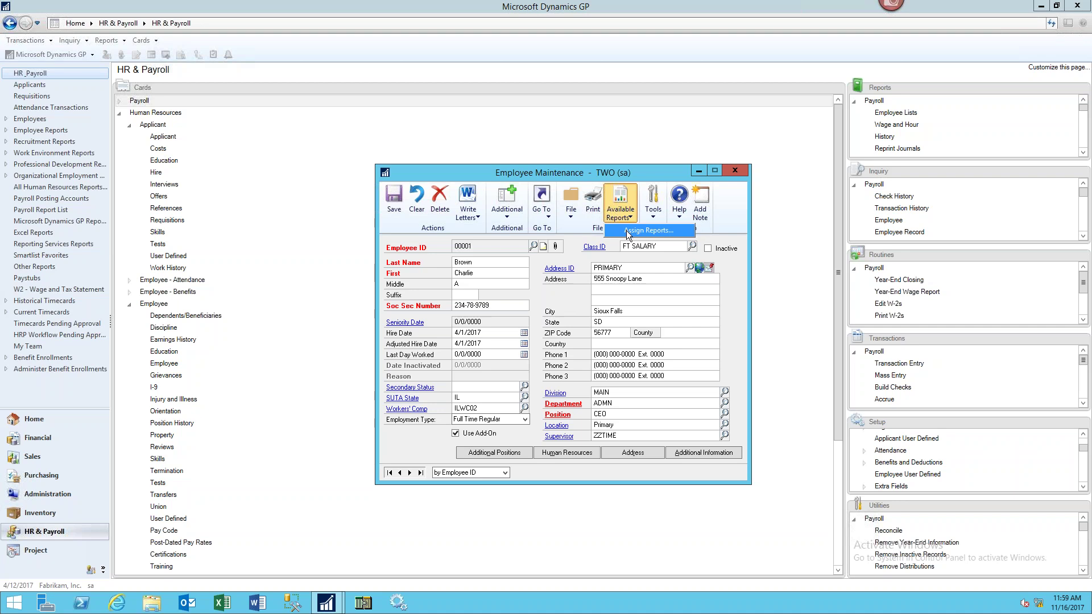
{"action": "left_click", "coordinate": [628, 233]}
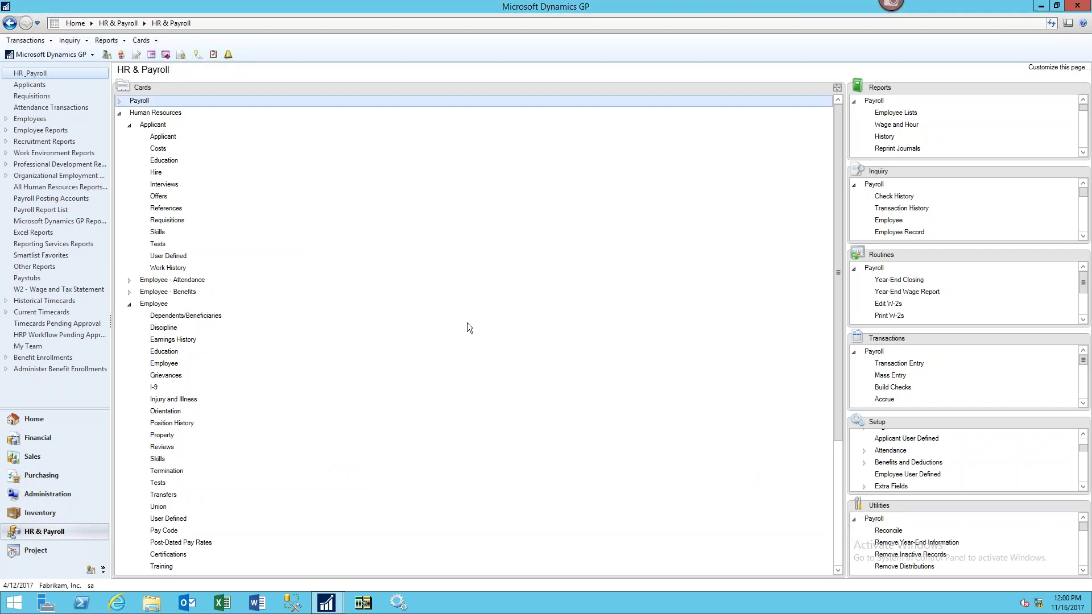
Step: Launch SmartList and return to the HR & Payroll page to look over the remaining Human Resources and Self Services cards
{"action": "left_click", "coordinate": [129, 126]}
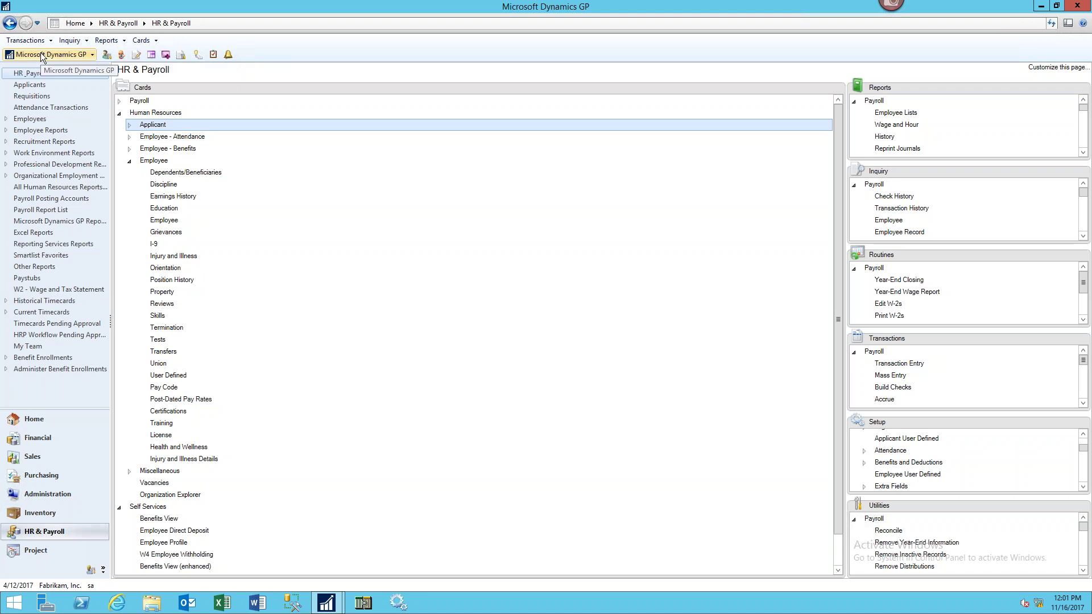
{"action": "left_click", "coordinate": [197, 55]}
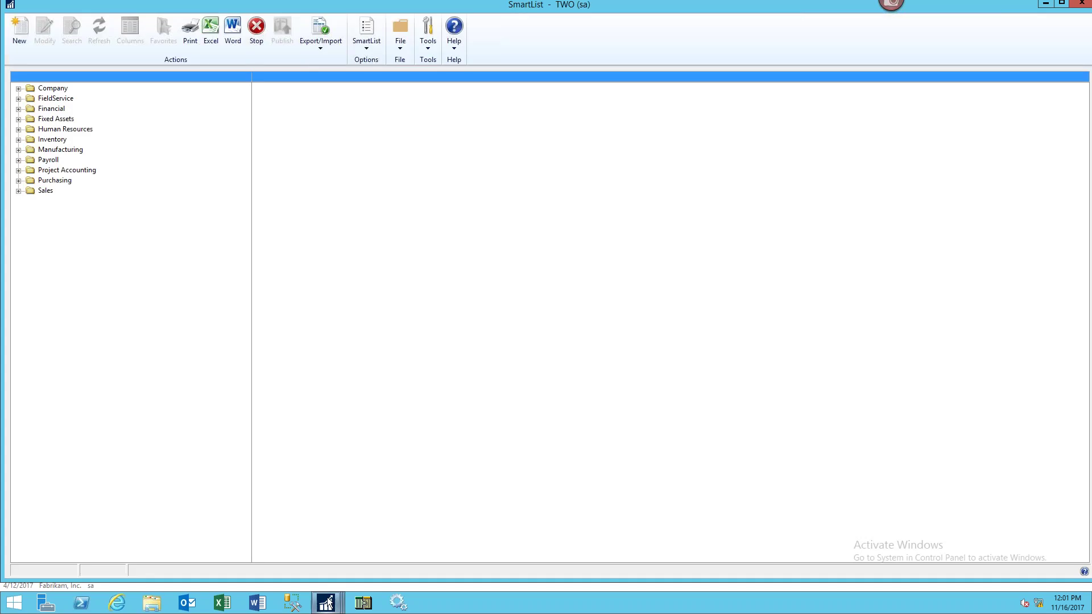
{"action": "left_click", "coordinate": [326, 603]}
{"action": "left_click", "coordinate": [202, 504]}
{"action": "left_click", "coordinate": [126, 124]}
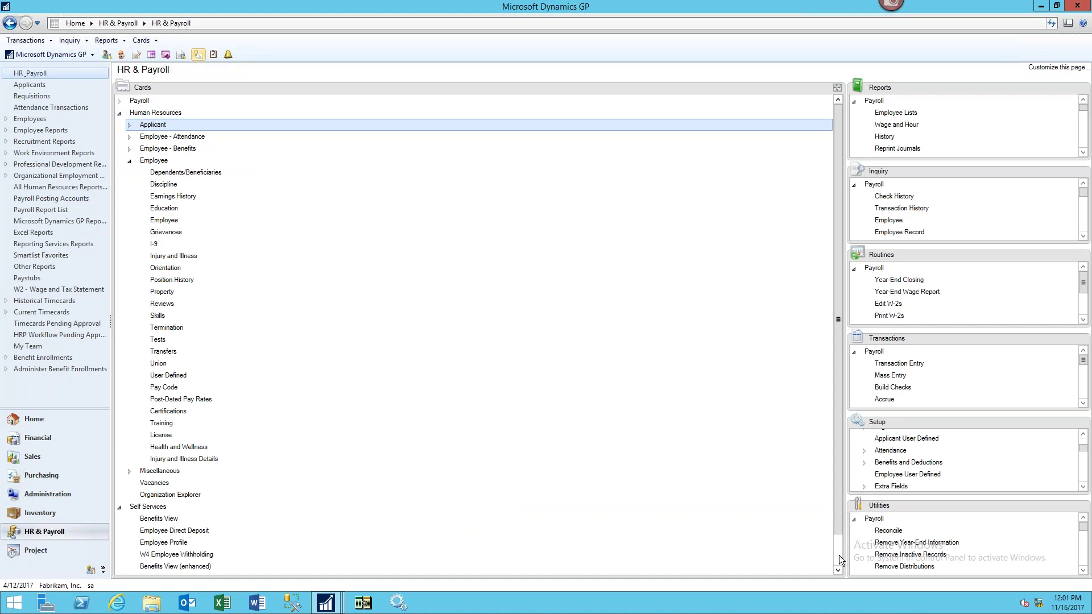
{"action": "scroll", "coordinate": [838, 554], "scroll_direction": "down", "scroll_amount": 1}
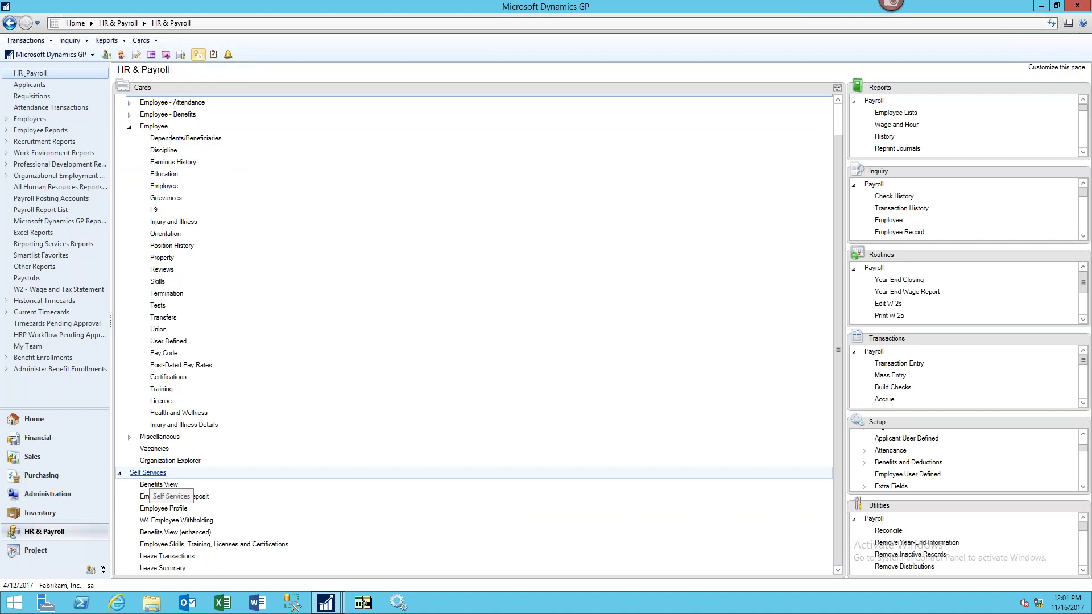
Step: Swap Transactions into the main area of the HR & Payroll page in place of Cards, and view the Calculate Leave Accruals window
{"action": "left_click_drag", "start_coordinate": [942, 340], "coordinate": [444, 245]}
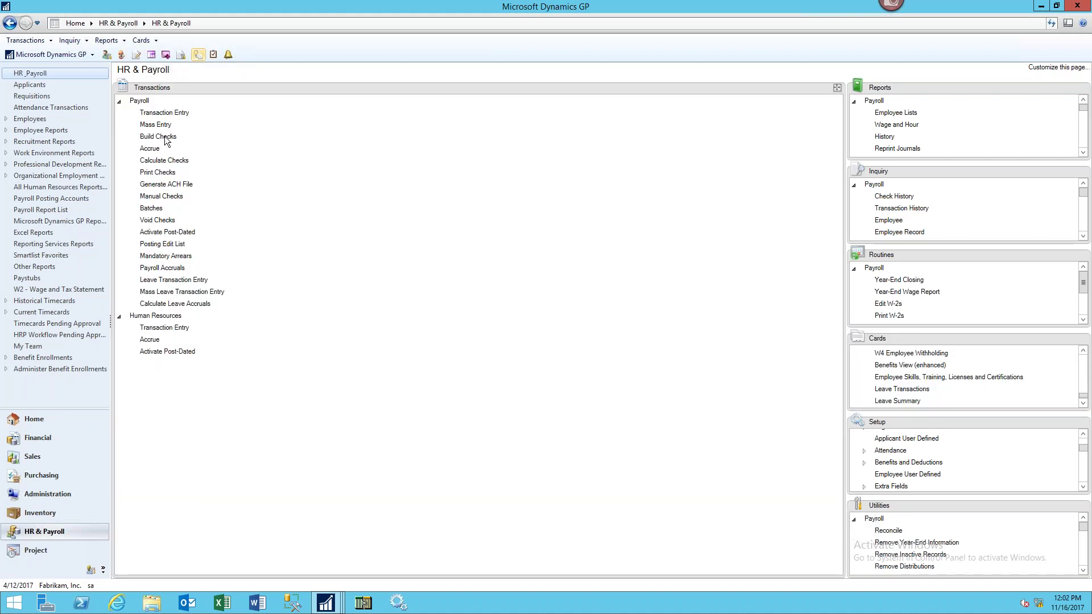
{"action": "left_click", "coordinate": [168, 304]}
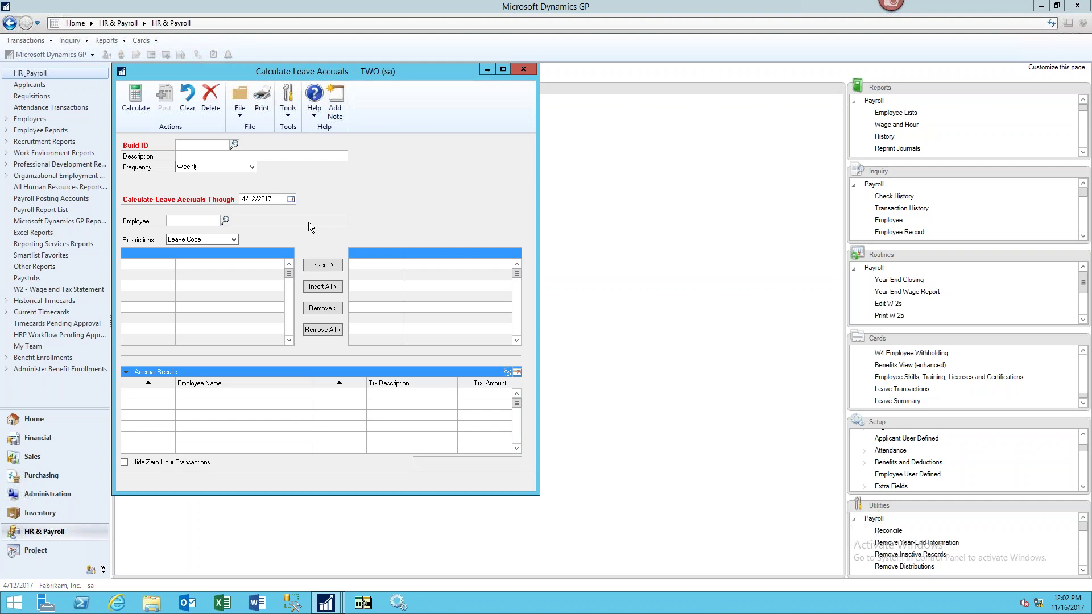
{"action": "left_click", "coordinate": [523, 69]}
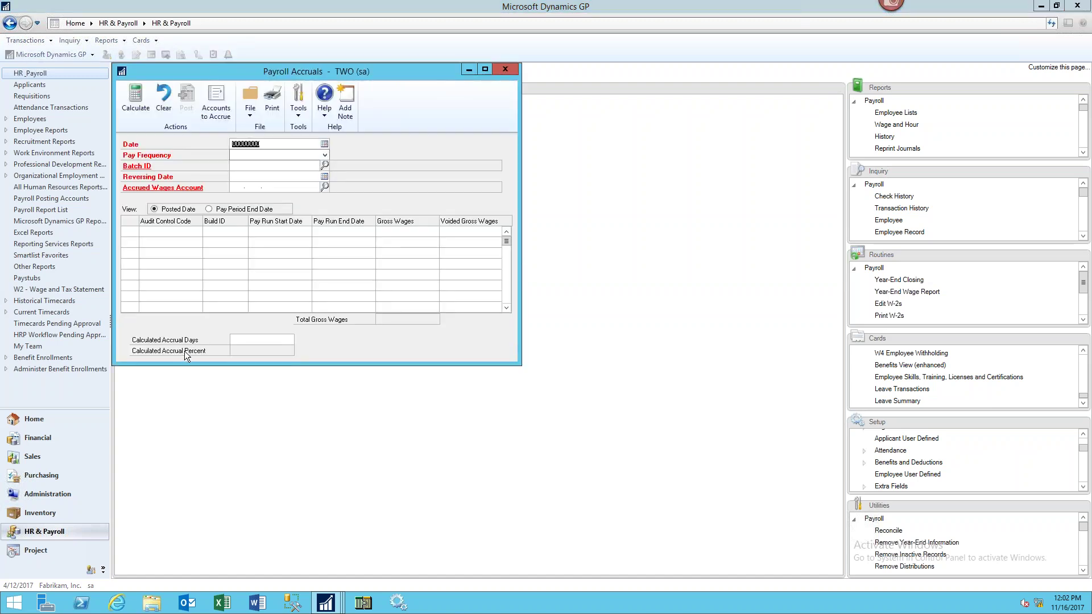
Step: Mark the Gross Pay account Salaries and Wages and the Employer's Tax Expense account Payroll Taxes - Accounting for payroll accrual
{"action": "left_click", "coordinate": [230, 118]}
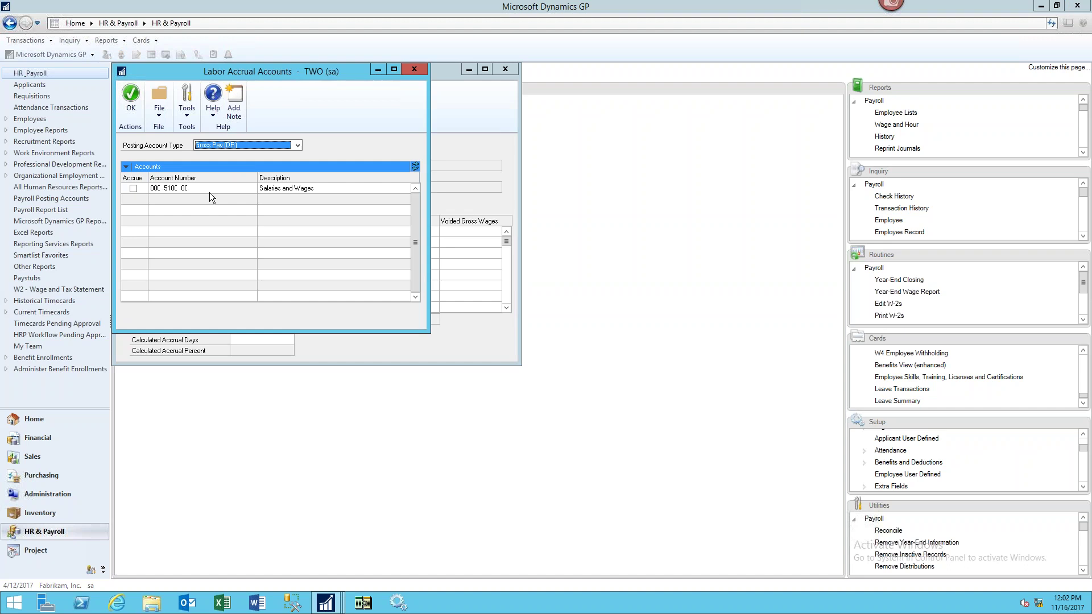
{"action": "left_click", "coordinate": [134, 188]}
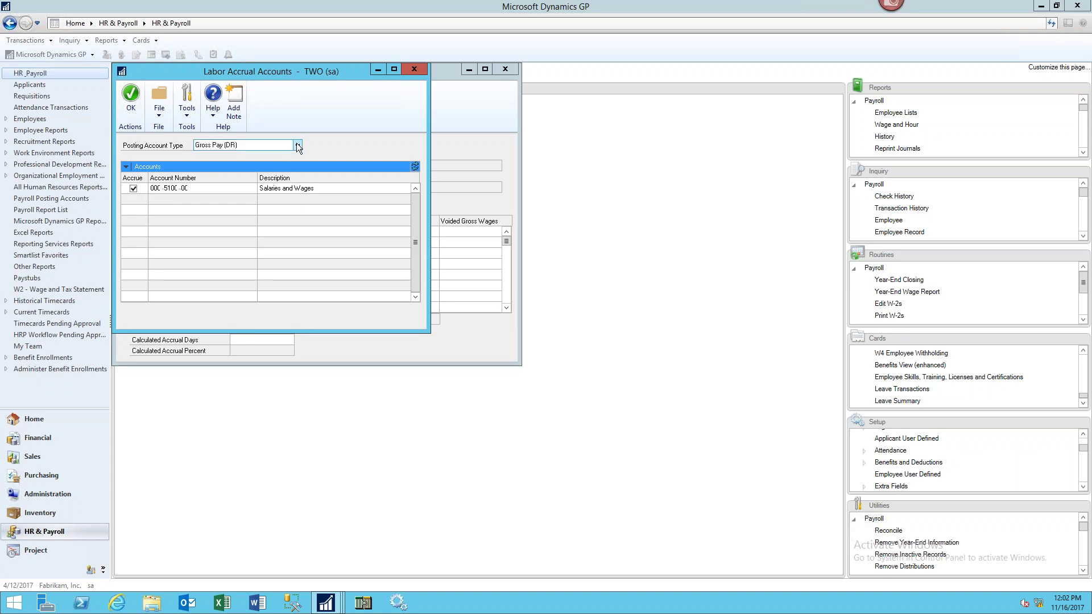
{"action": "left_click", "coordinate": [296, 145]}
{"action": "left_click", "coordinate": [210, 195]}
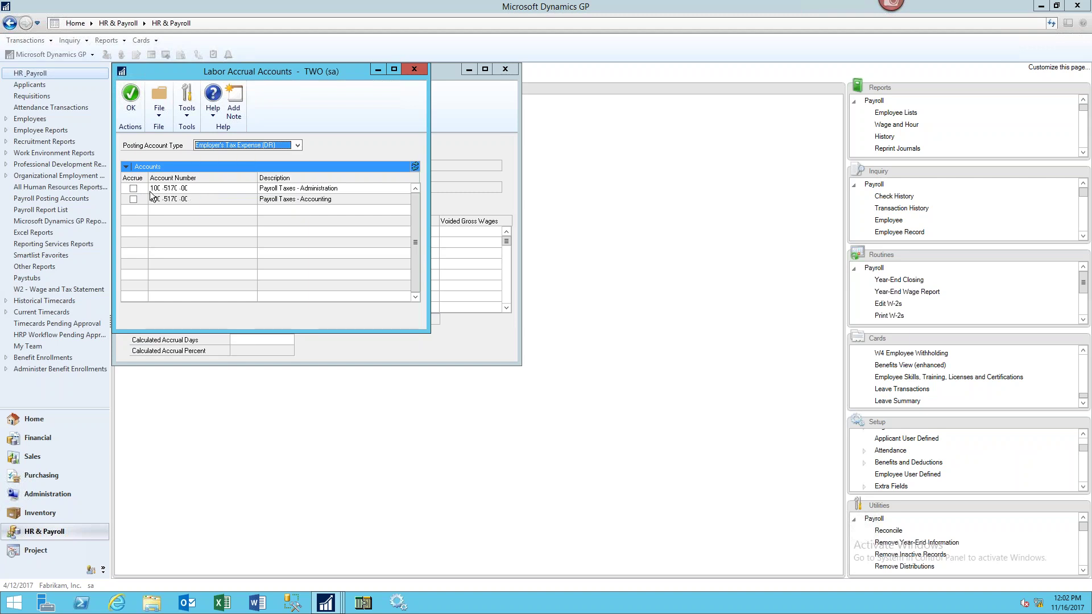
{"action": "left_click", "coordinate": [133, 199]}
{"action": "left_click", "coordinate": [131, 98]}
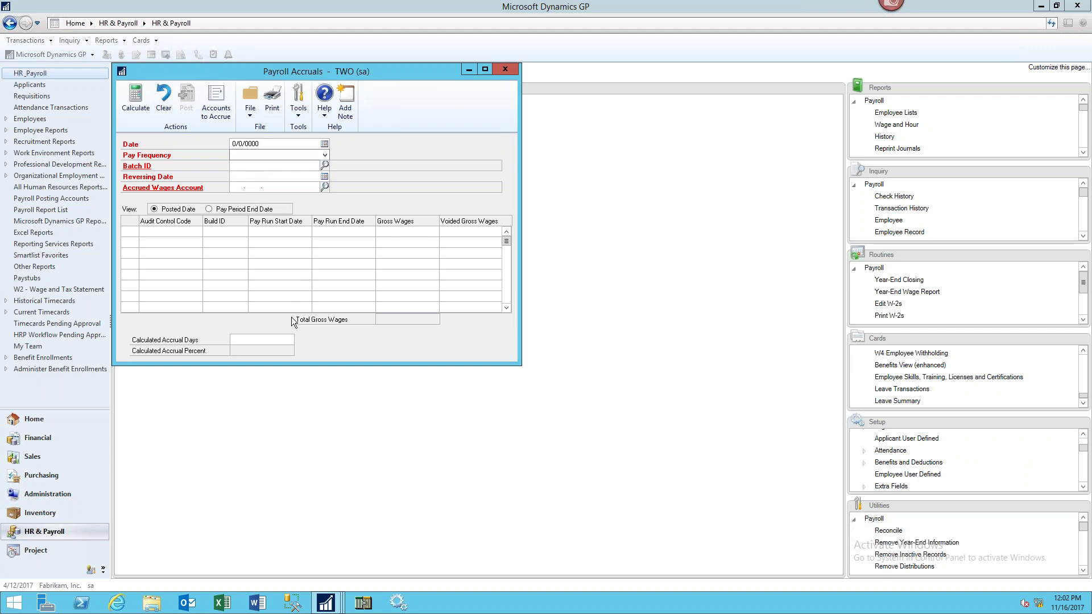
{"action": "left_click", "coordinate": [505, 70]}
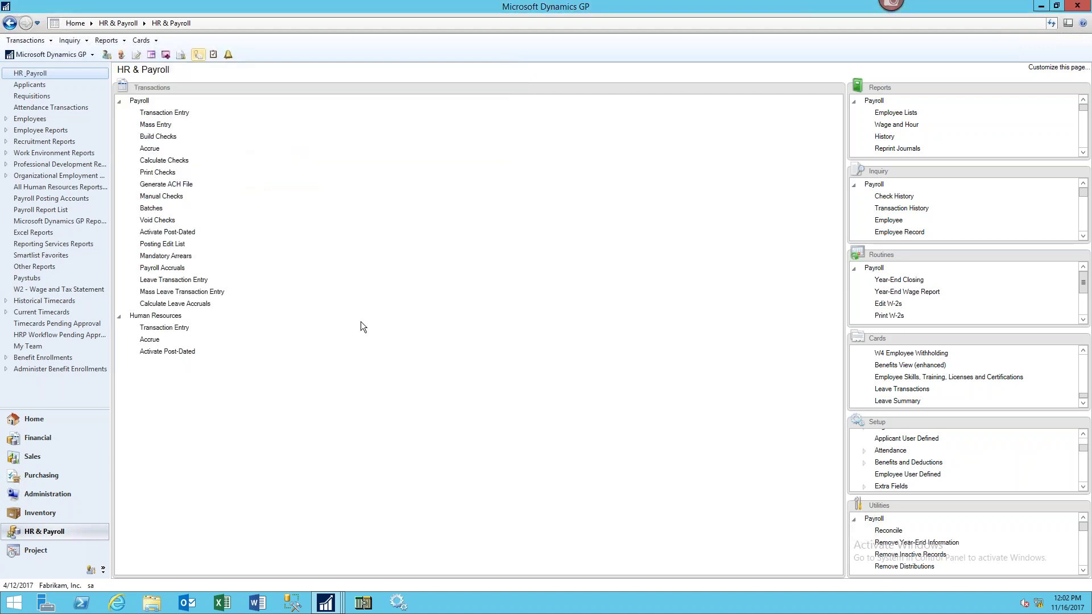
Step: Switch to SmartList and look over the report folders under Human Resources and Payroll
{"action": "mouse_move", "coordinate": [335, 605]}
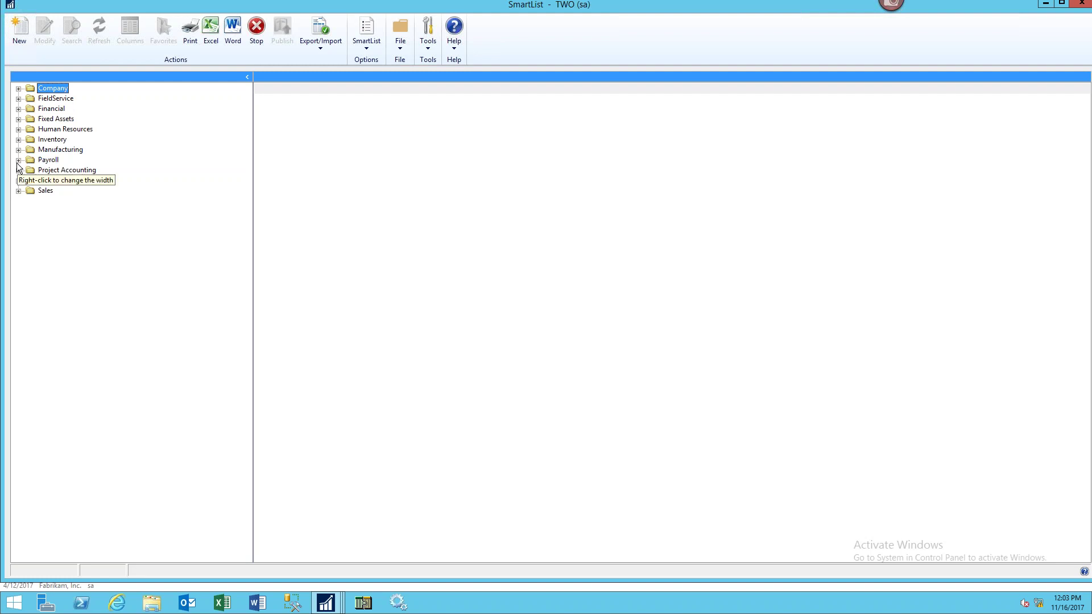
{"action": "left_click", "coordinate": [19, 129]}
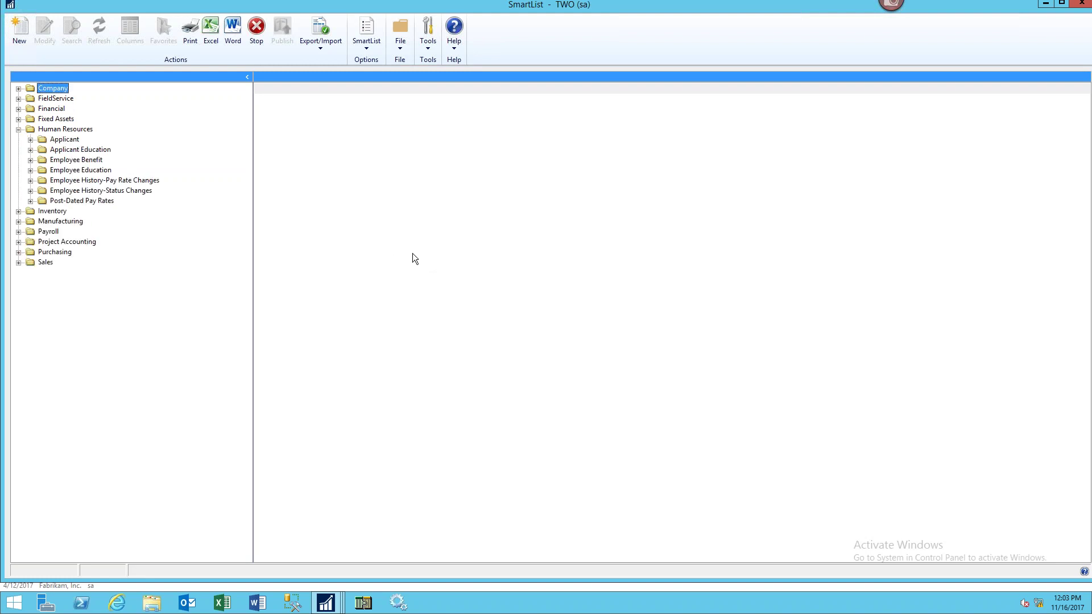
{"action": "left_click", "coordinate": [18, 231]}
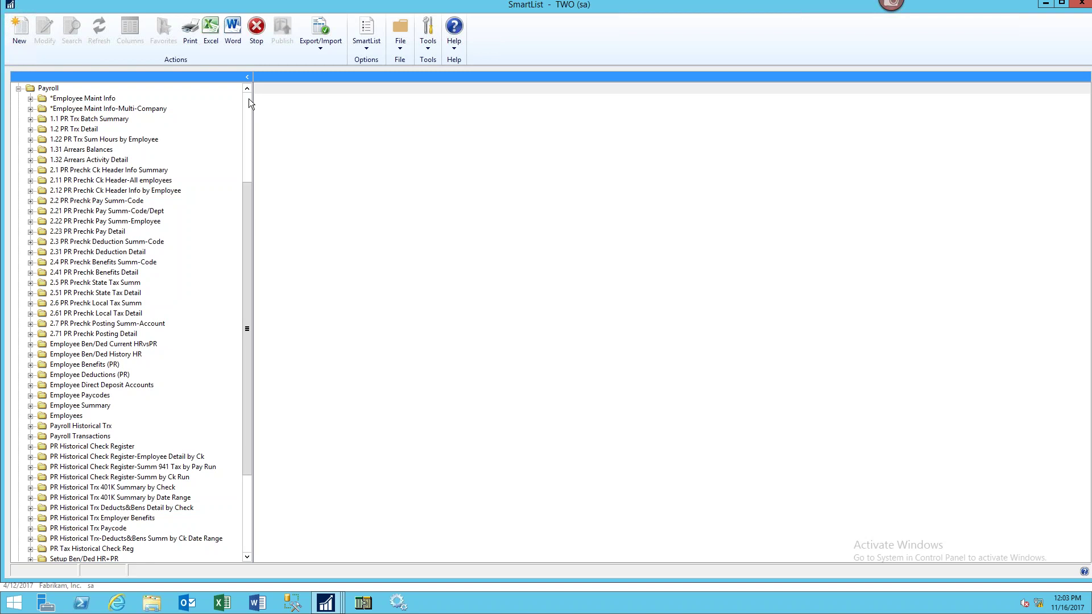
{"action": "scroll", "coordinate": [239, 100], "scroll_direction": "up", "scroll_amount": 5}
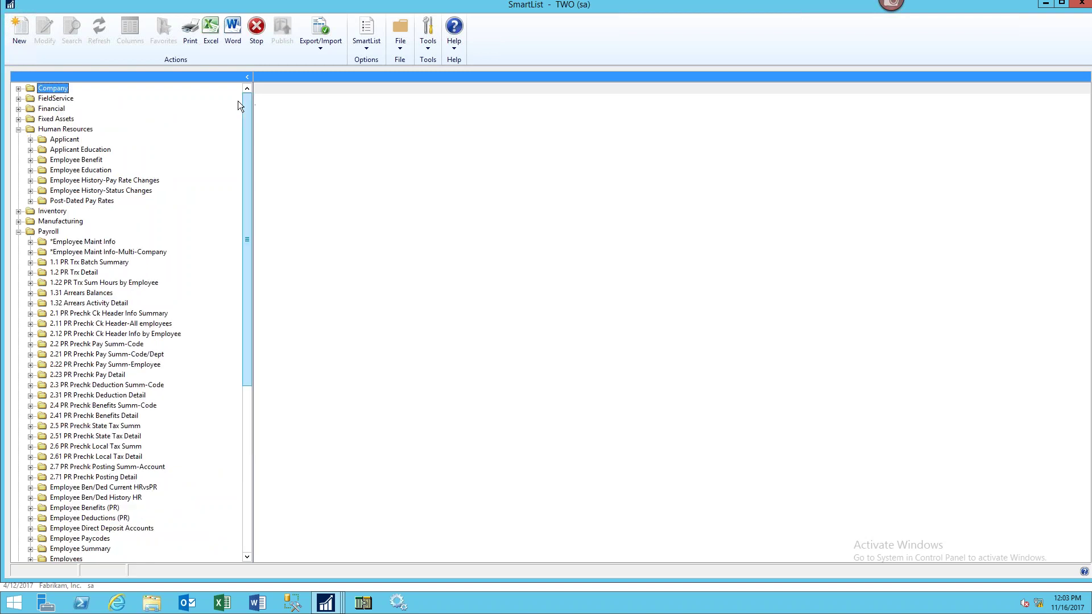
Step: View the Employee History-Pay Rate Changes list and its column settings, and look through the available Payroll lists
{"action": "left_click", "coordinate": [64, 182]}
{"action": "left_click", "coordinate": [75, 182]}
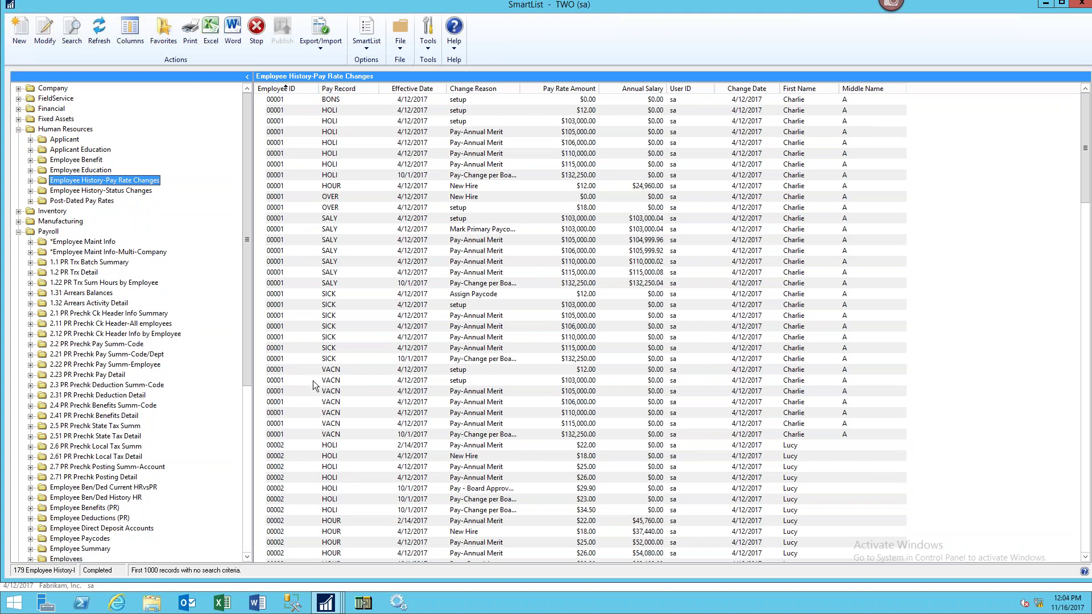
{"action": "left_click", "coordinate": [128, 33]}
{"action": "scroll", "coordinate": [244, 352], "scroll_direction": "down", "scroll_amount": 1}
{"action": "scroll", "coordinate": [244, 368], "scroll_direction": "down", "scroll_amount": 7}
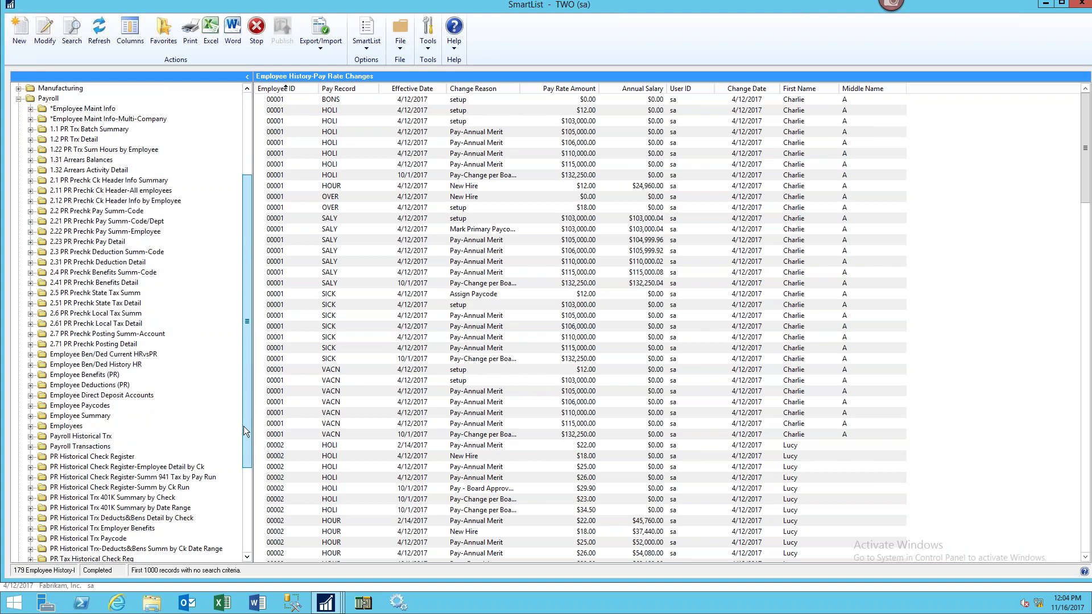